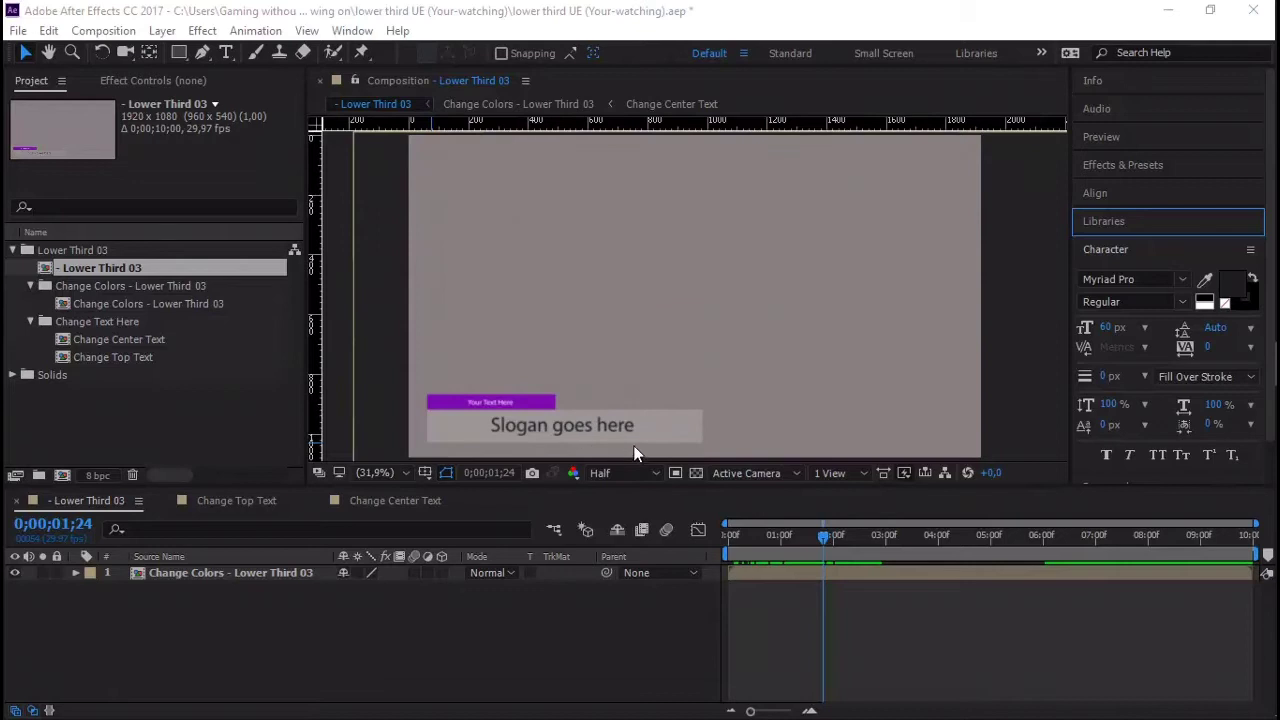
# - Scrub the main lower-third composition to 0;00;02;03 and view the Change Center Text composition
pyautogui.click(285, 572)
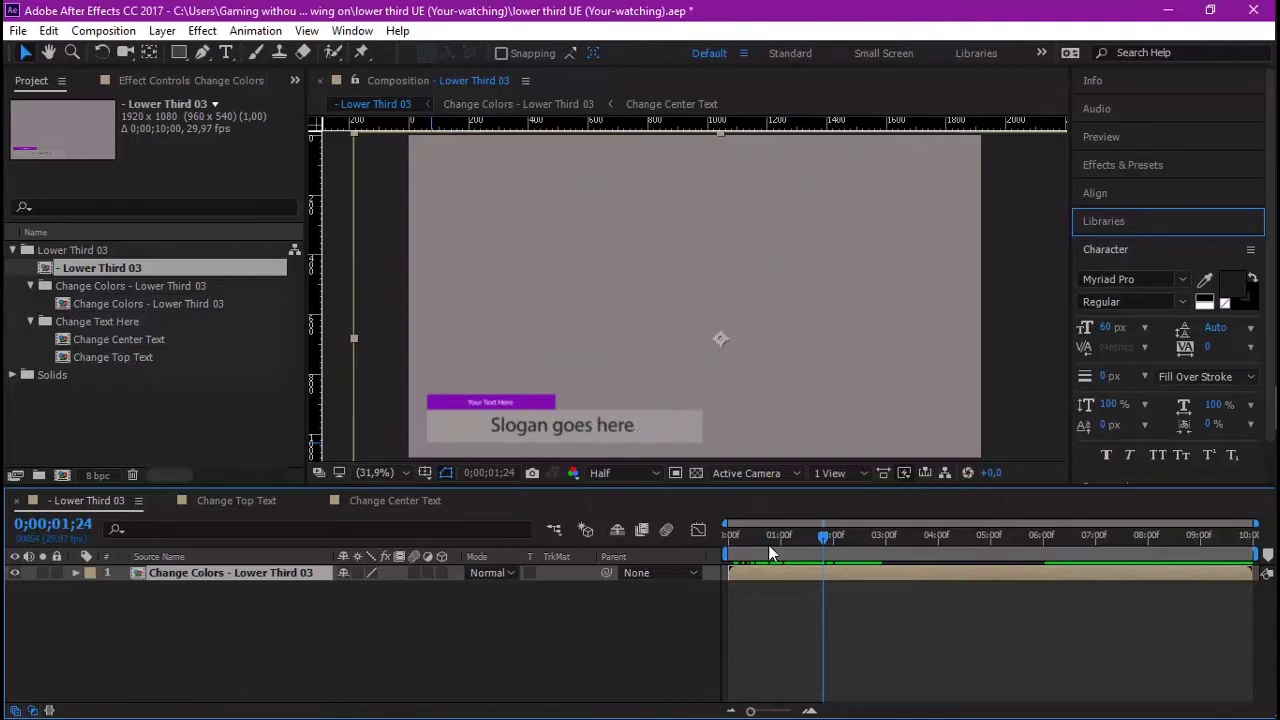
pyautogui.moveTo(797, 534); pyautogui.dragTo(840, 536)
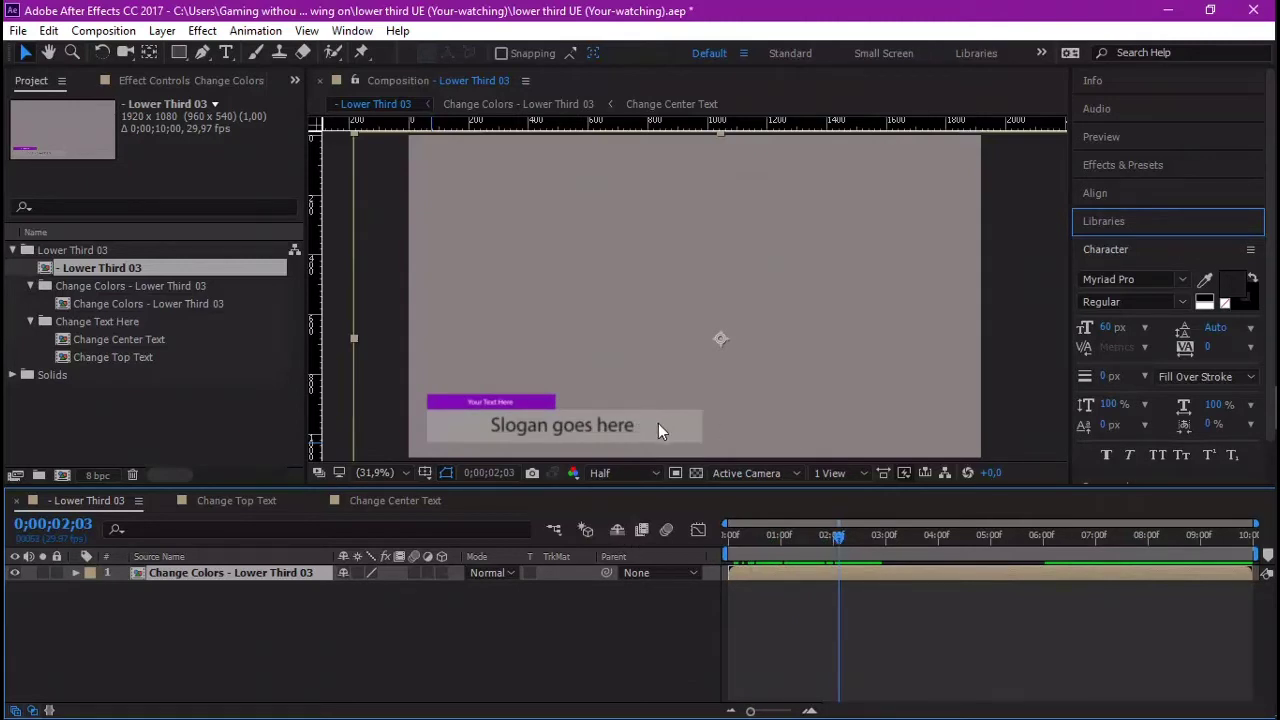
pyautogui.click(395, 501)
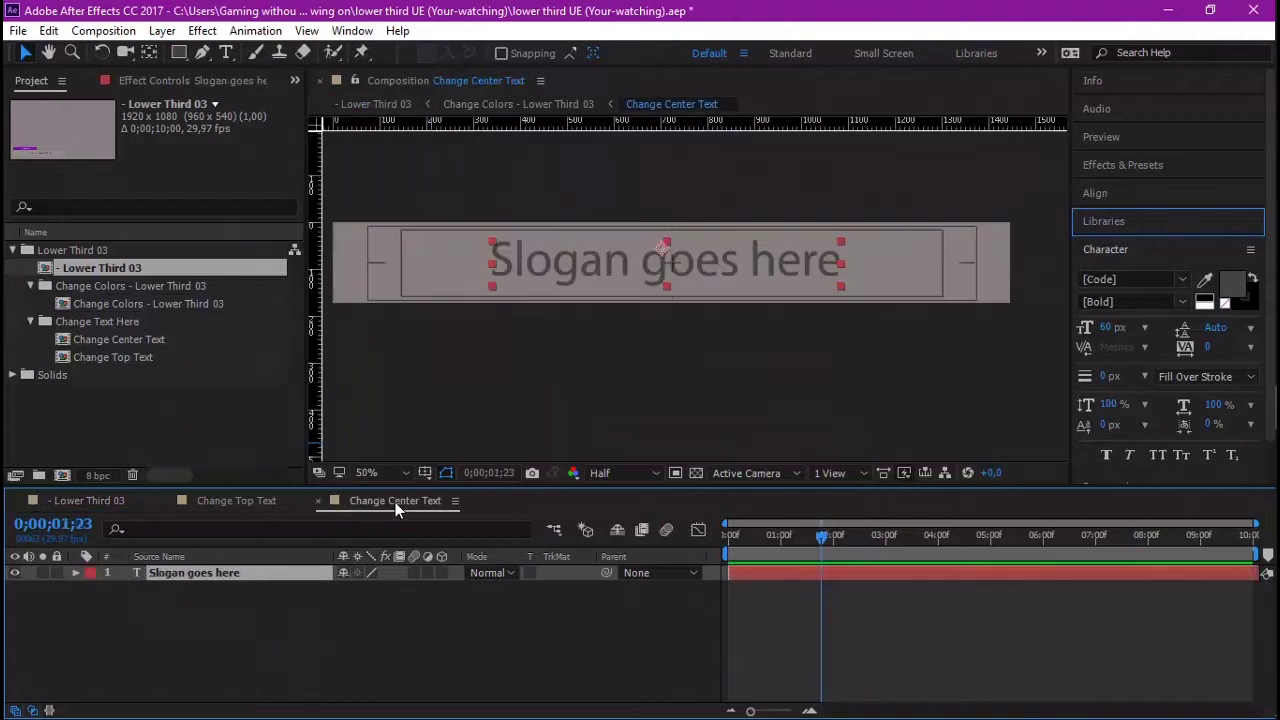
# - Replace the placeholder text in the Change Top Text composition with "Graphic Net-World"
pyautogui.click(264, 502)
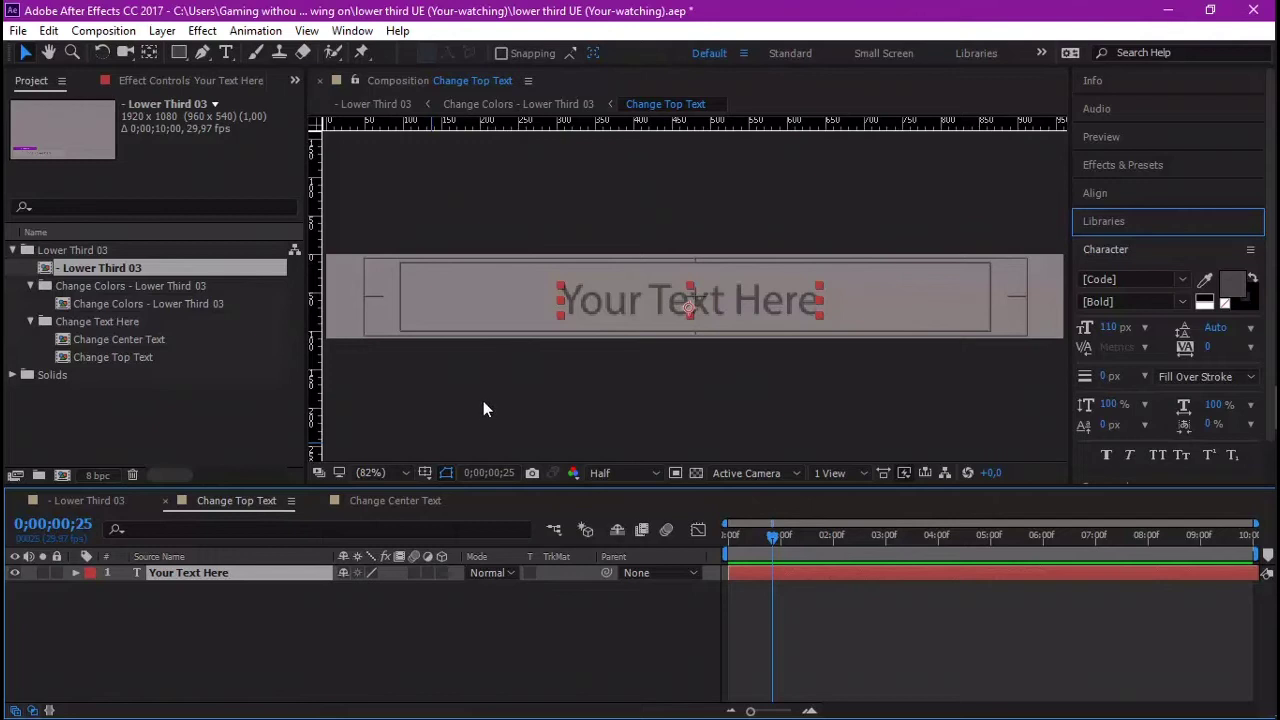
pyautogui.doubleClick(193, 572)
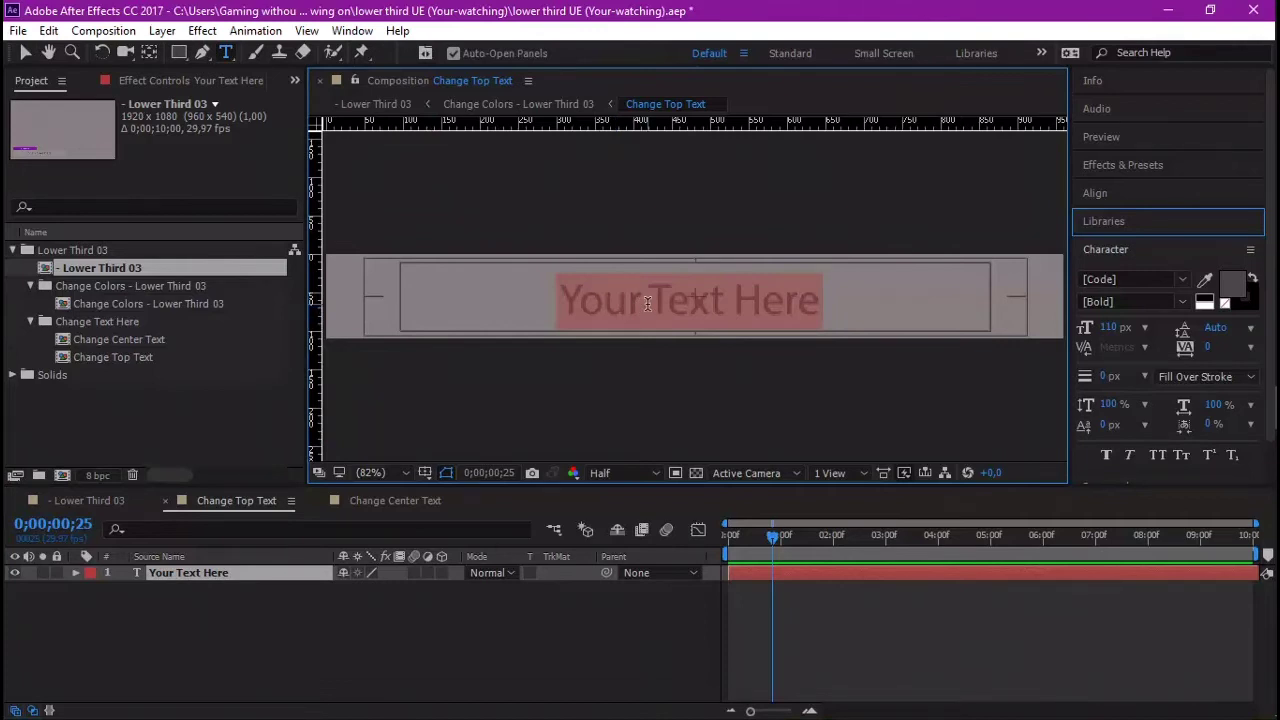
pyautogui.write('G')
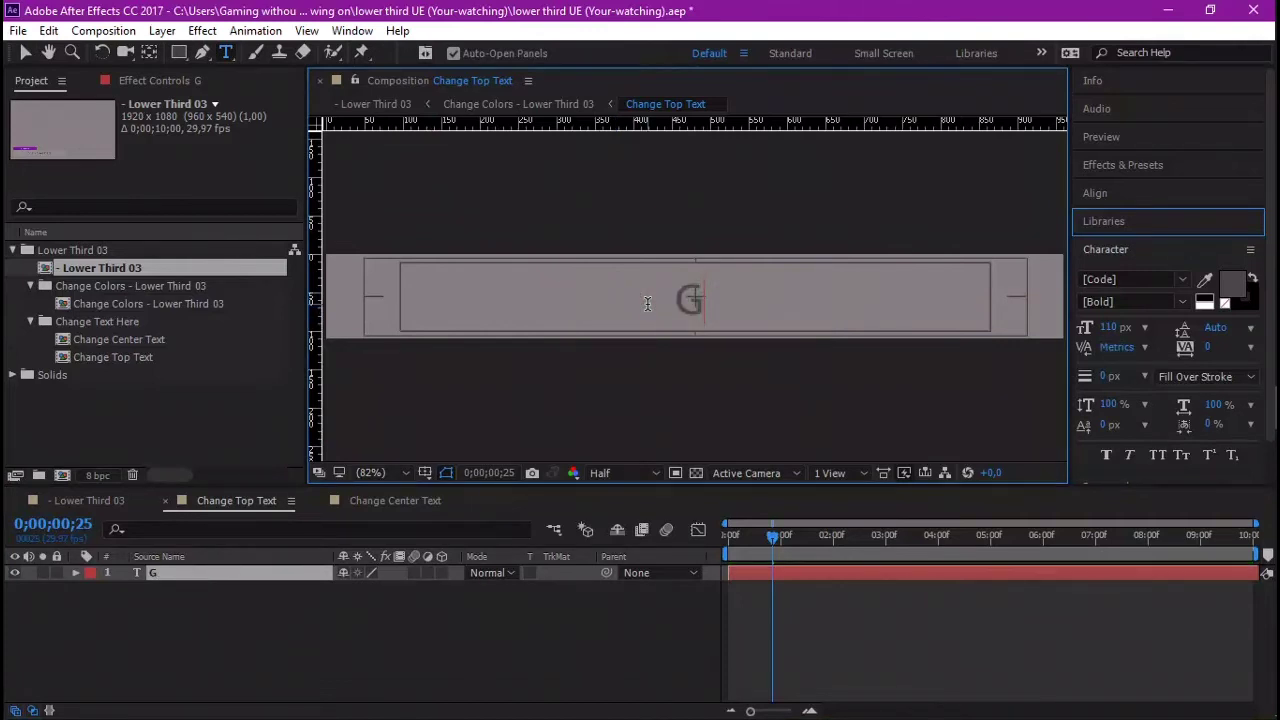
pyautogui.write('raphic')
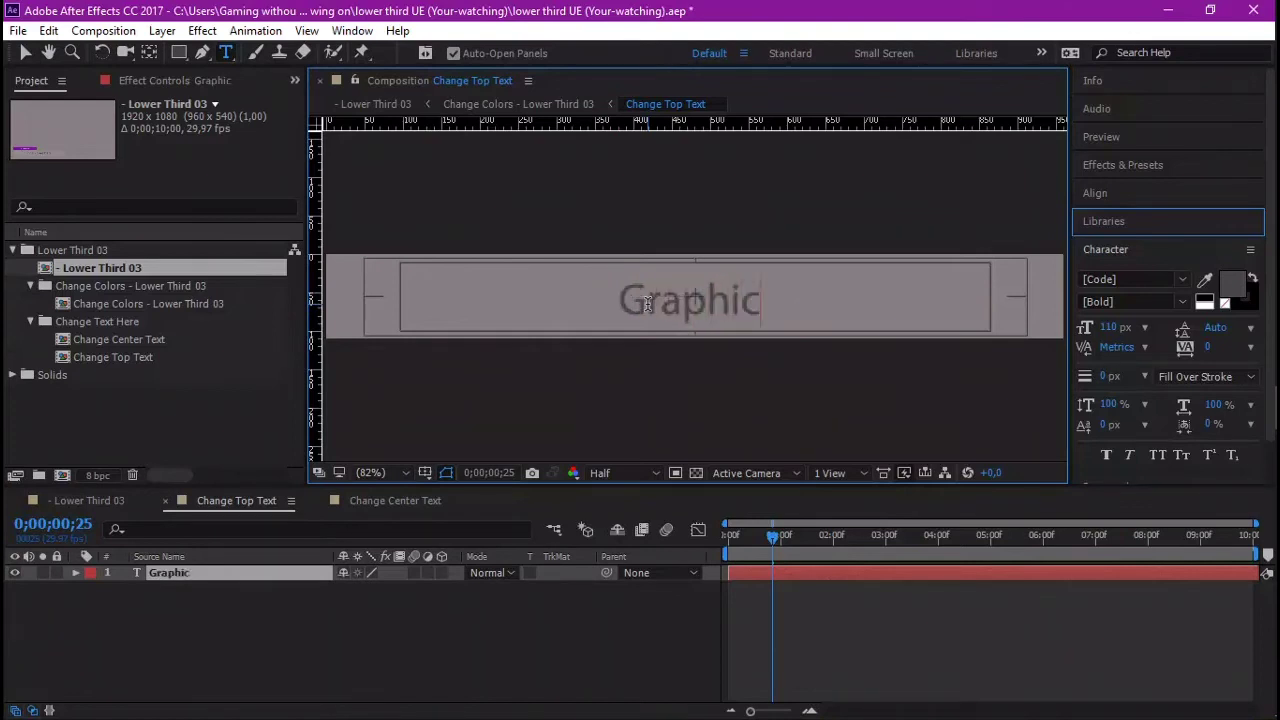
pyautogui.write(' Net-World')
pyautogui.click(197, 570)
pyautogui.press('v')
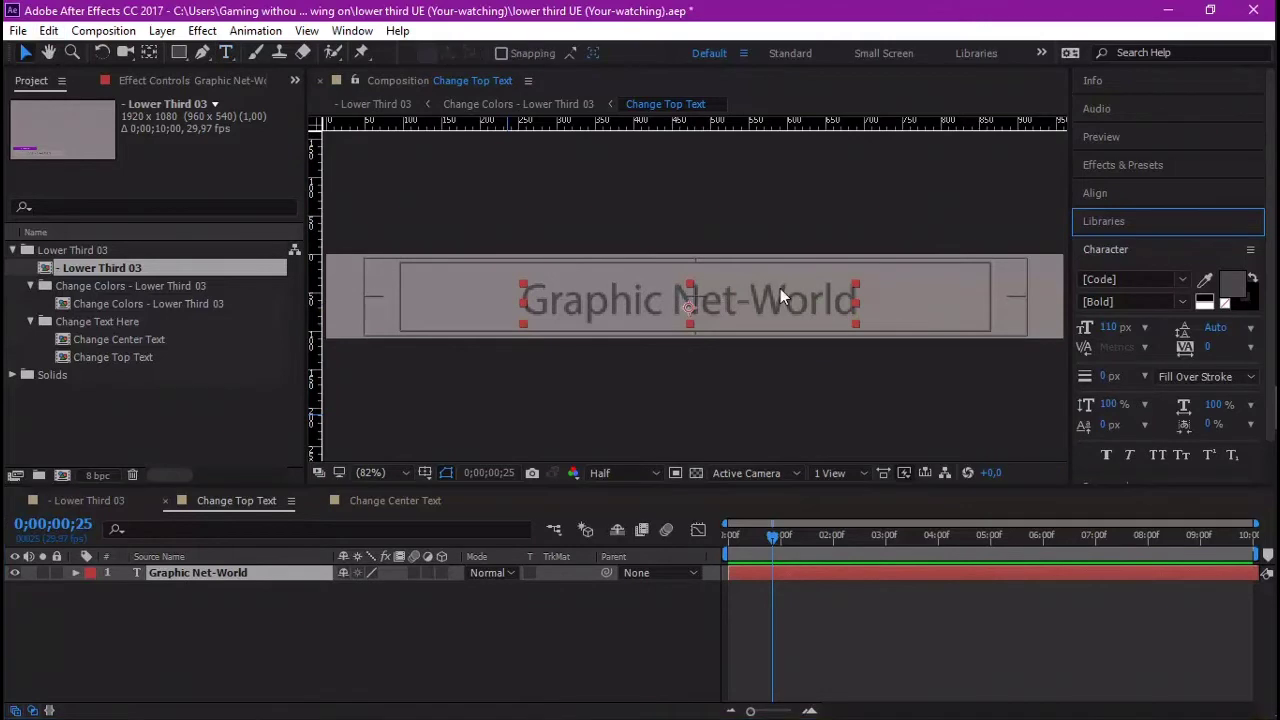
# - Scale up the top text to nearly fill its frame's height and check it in the main lower-third composition
pyautogui.click(855, 322)
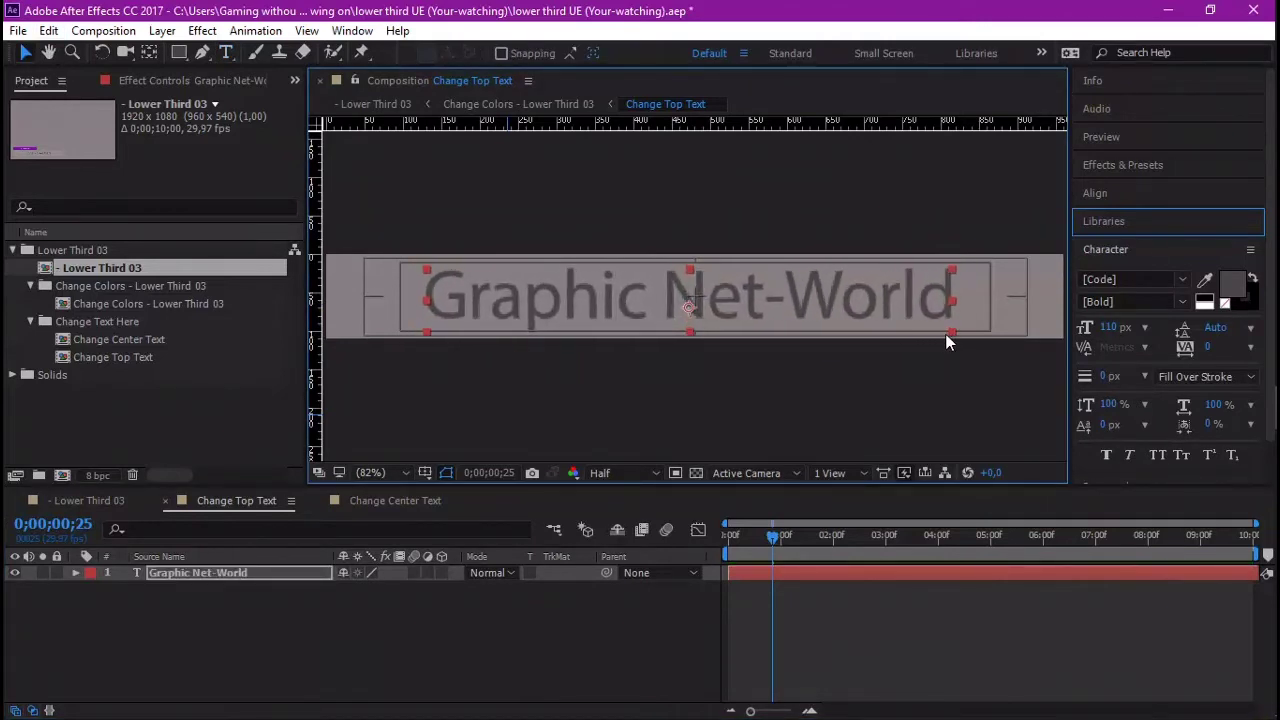
pyautogui.click(89, 500)
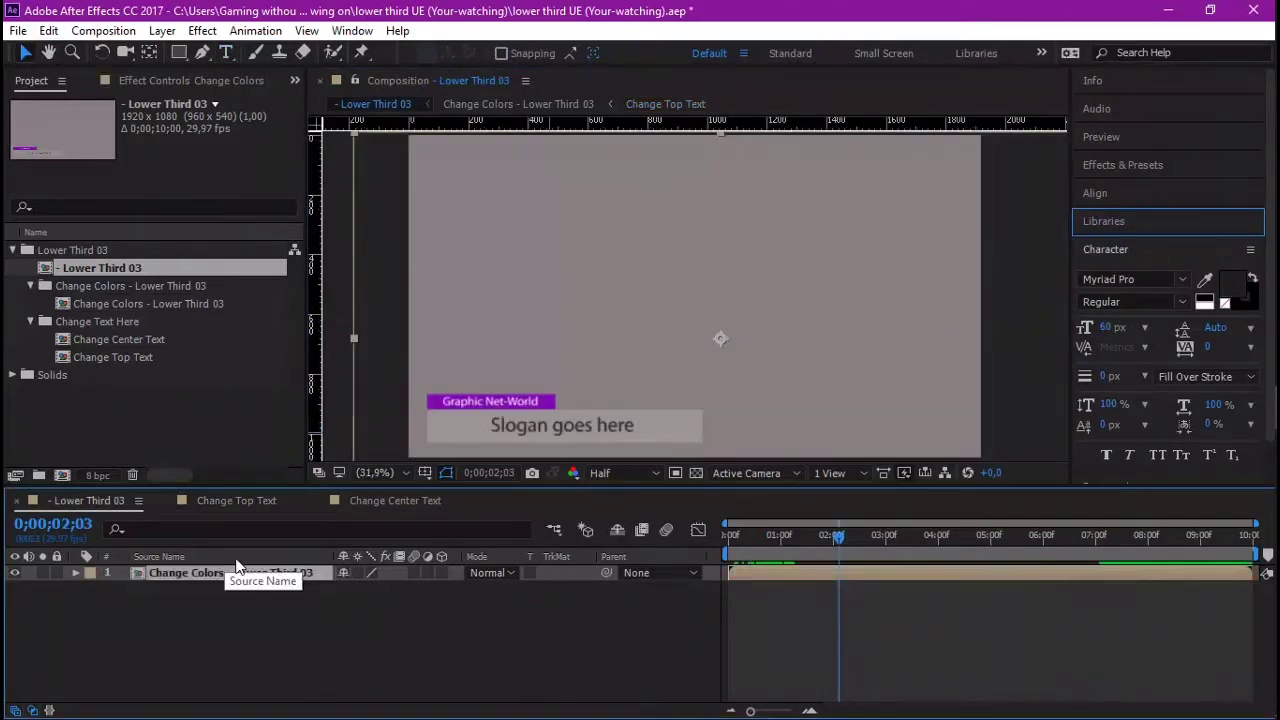
pyautogui.click(260, 504)
# - Replace the slogan in the Change Center Text composition with "Render without background in after effect & fix black or grey bckground"
pyautogui.click(395, 500)
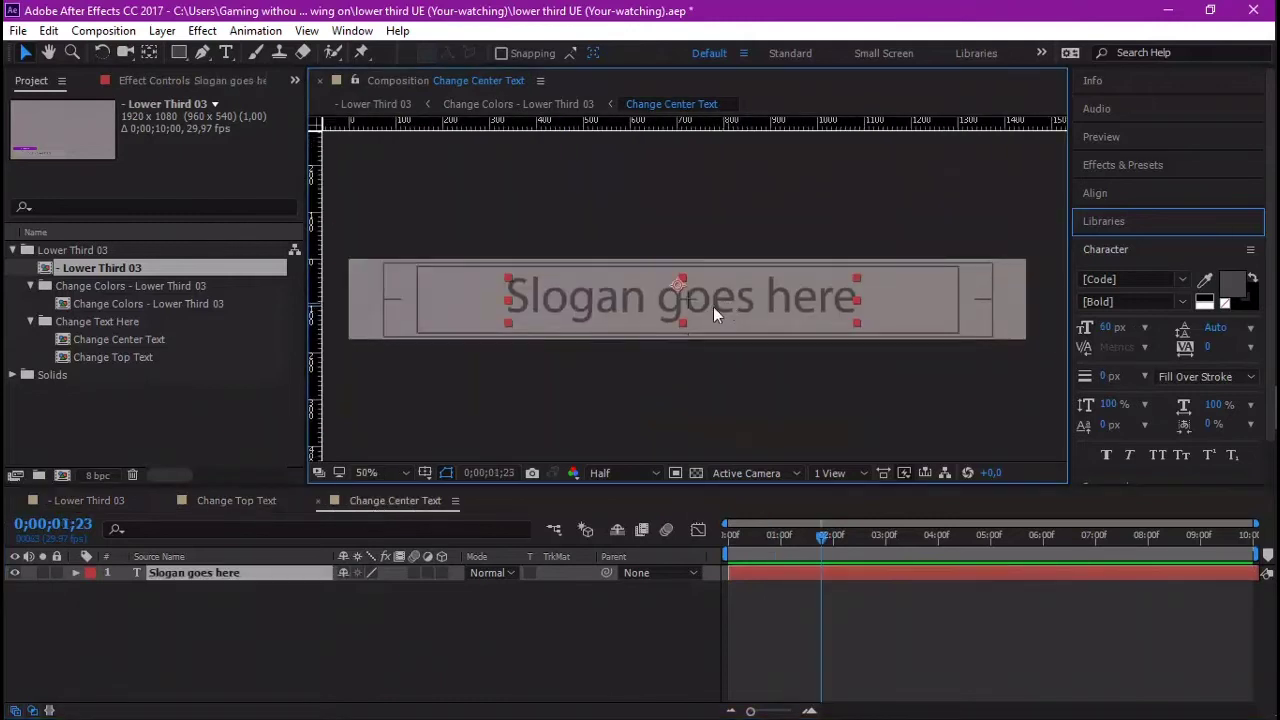
pyautogui.doubleClick(194, 573)
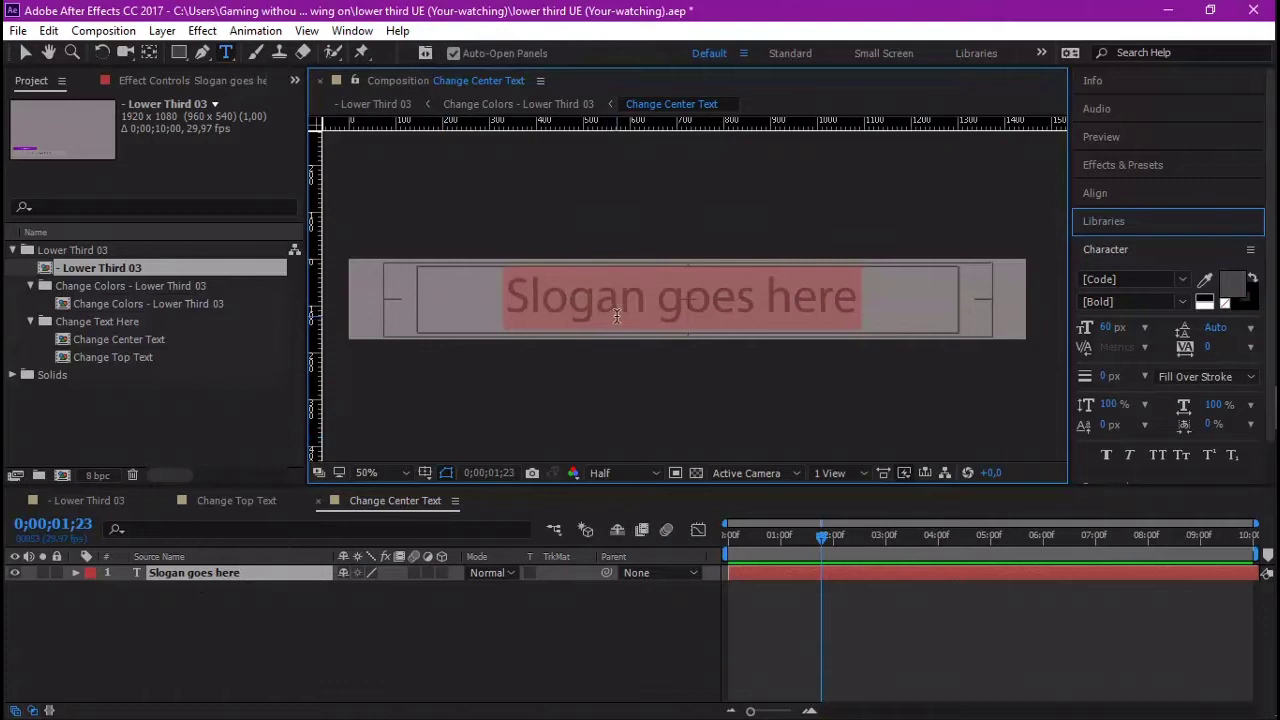
pyautogui.write('Render')
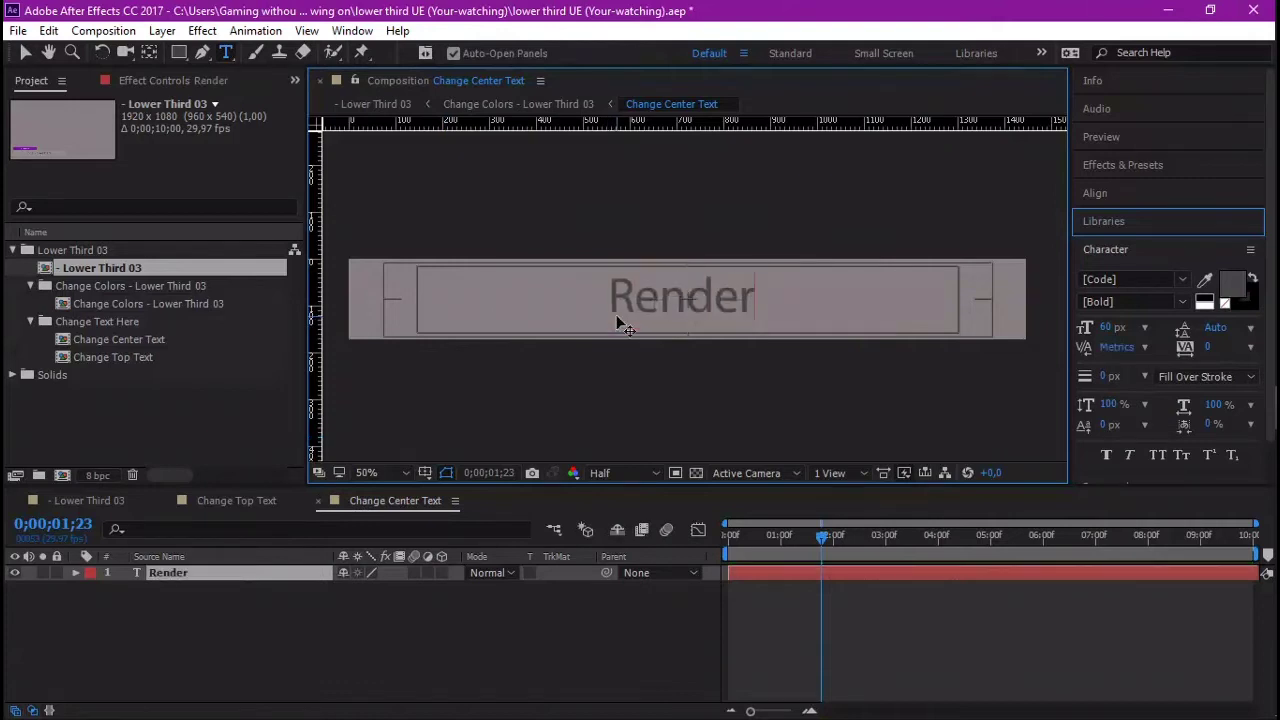
pyautogui.write(' withy')
pyautogui.press('BackSpace')
pyautogui.write('ou')
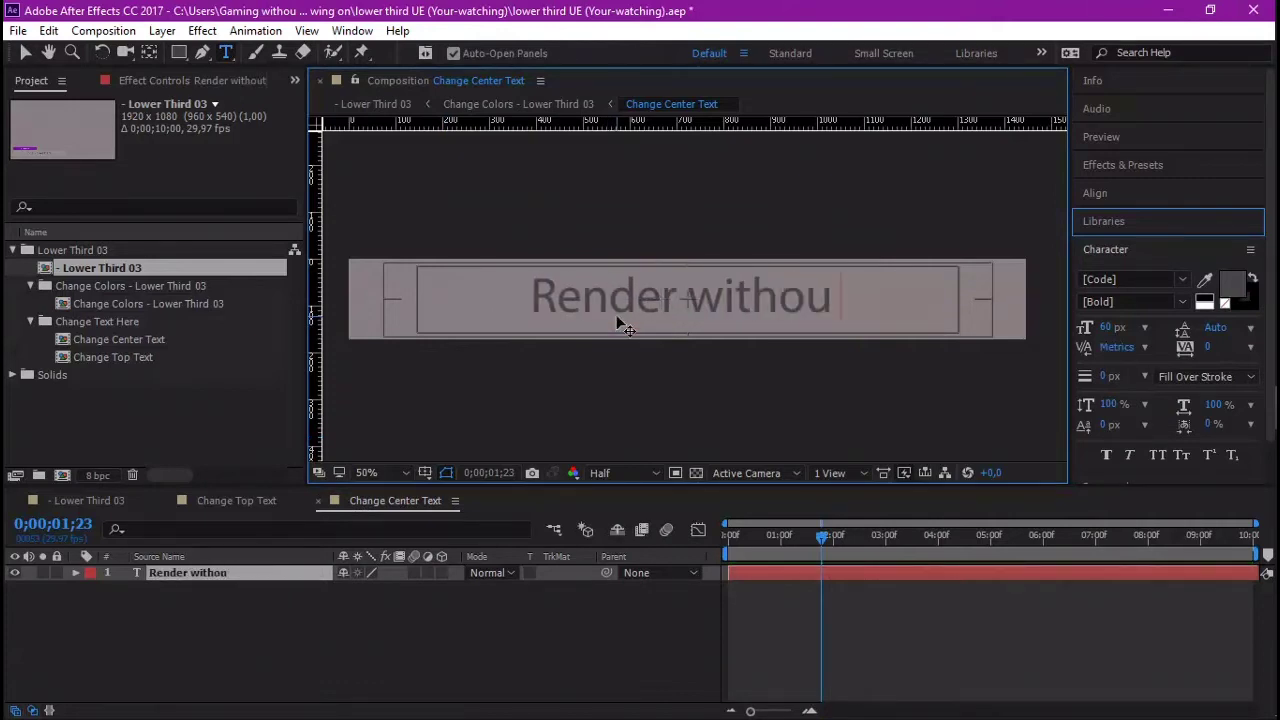
pyautogui.write('t backg')
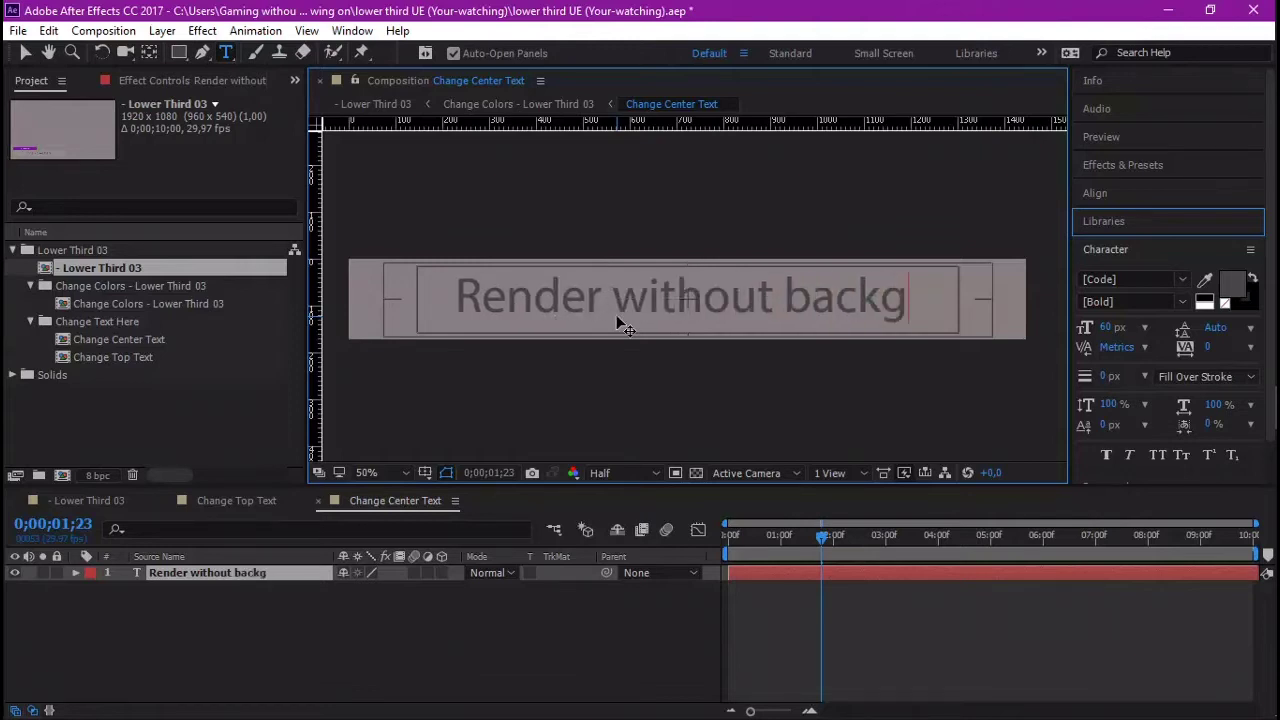
pyautogui.write('round in a')
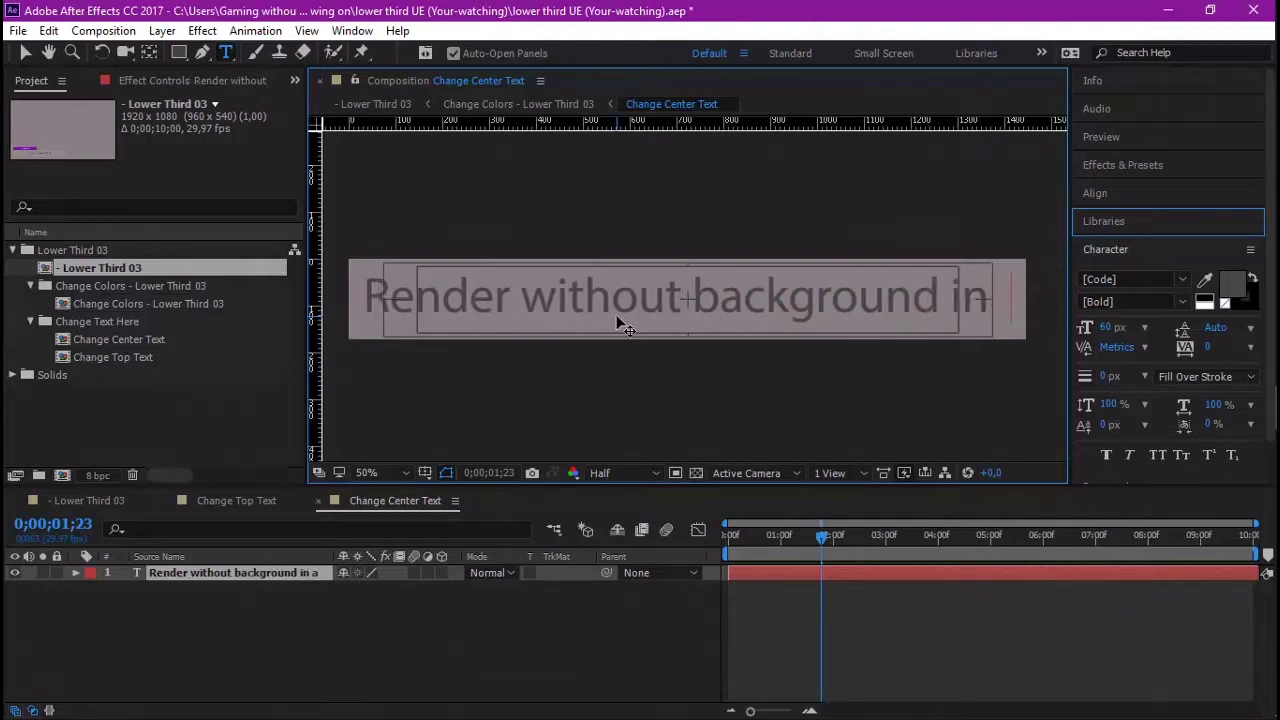
pyautogui.write('fter effect')
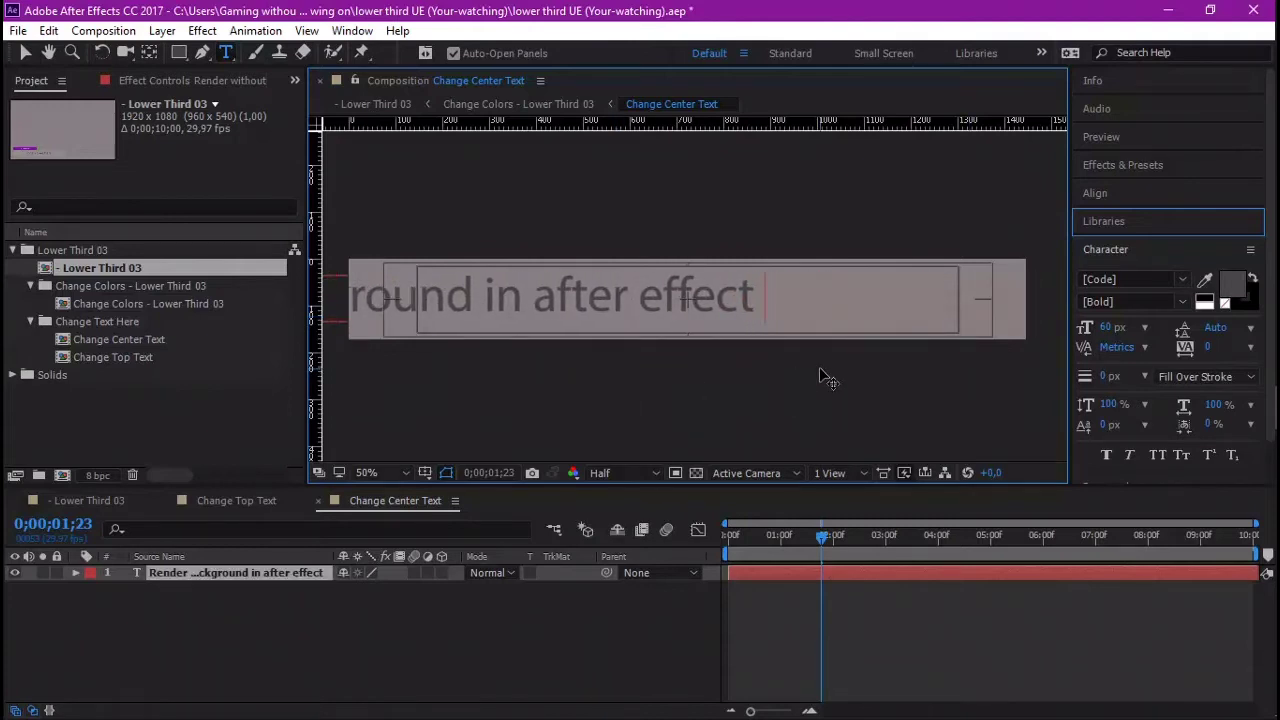
pyautogui.write(' & fix')
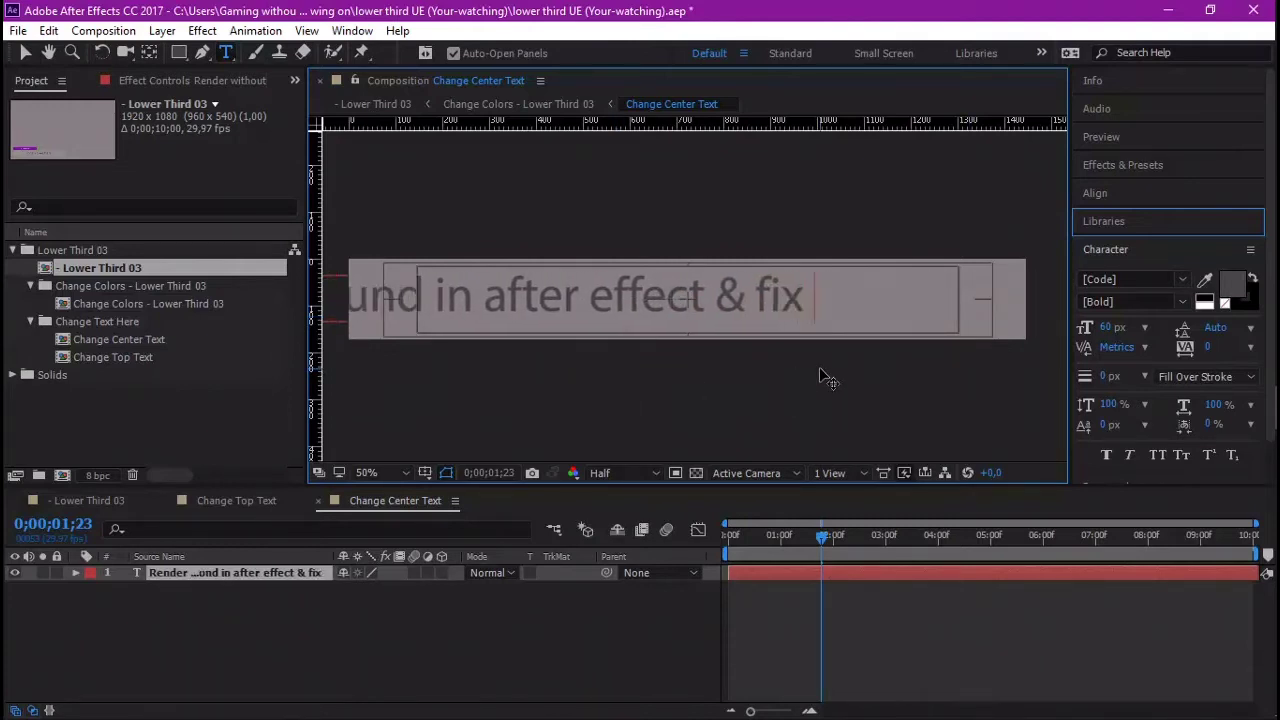
pyautogui.write(' black or ')
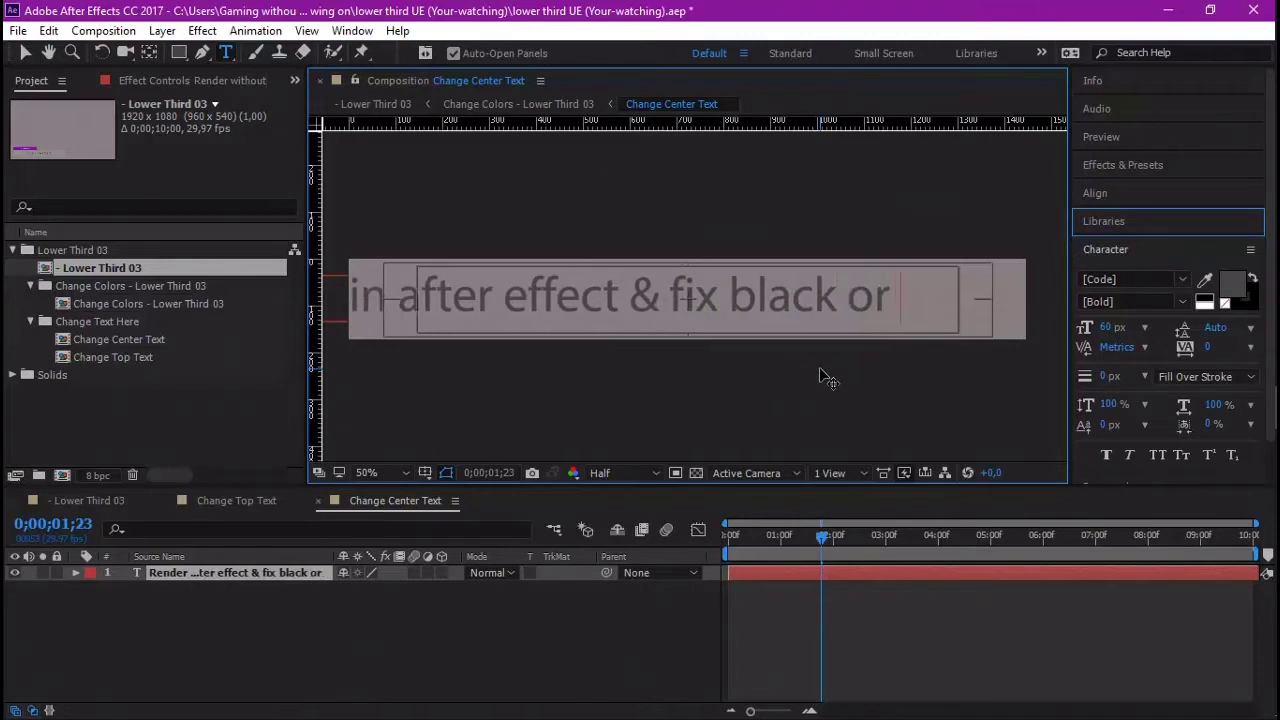
pyautogui.write('grey')
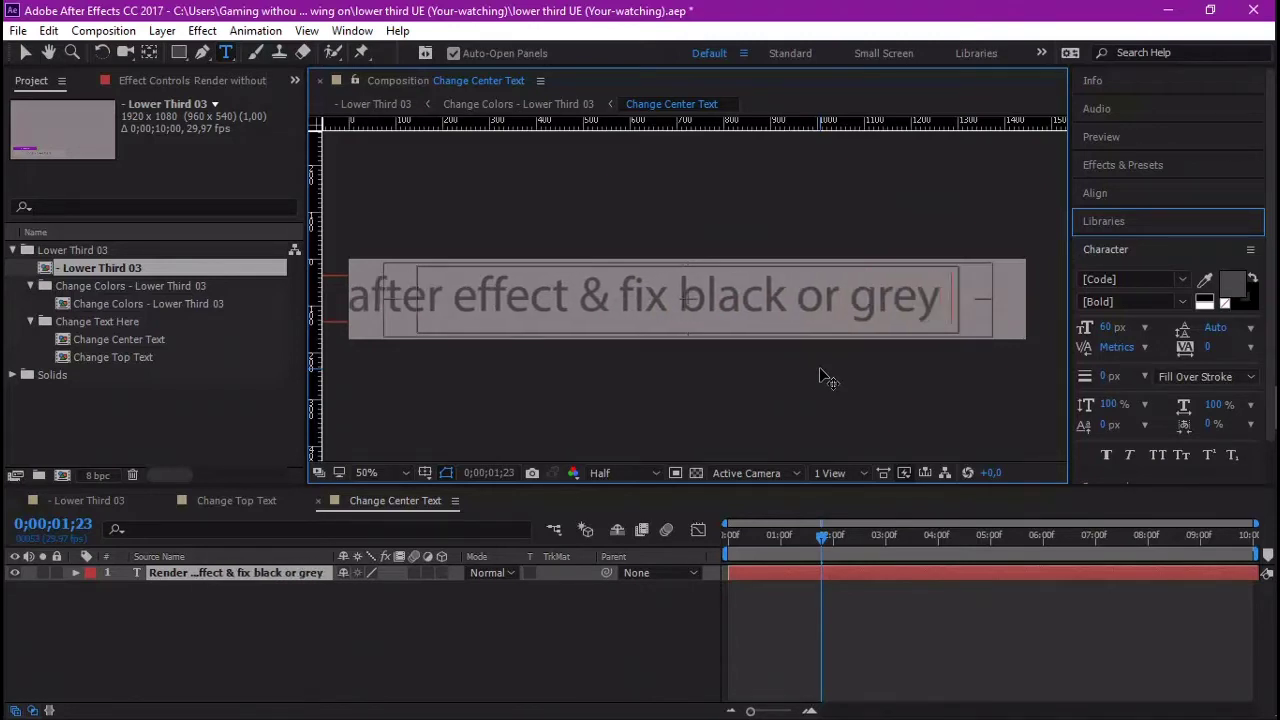
pyautogui.write(' bchkgrou')
pyautogui.press('BackSpace')
pyautogui.press('BackSpace')
pyautogui.press('BackSpace')
pyautogui.press('BackSpace')
pyautogui.press('BackSpace')
pyautogui.press('BackSpace')
pyautogui.write('kground')
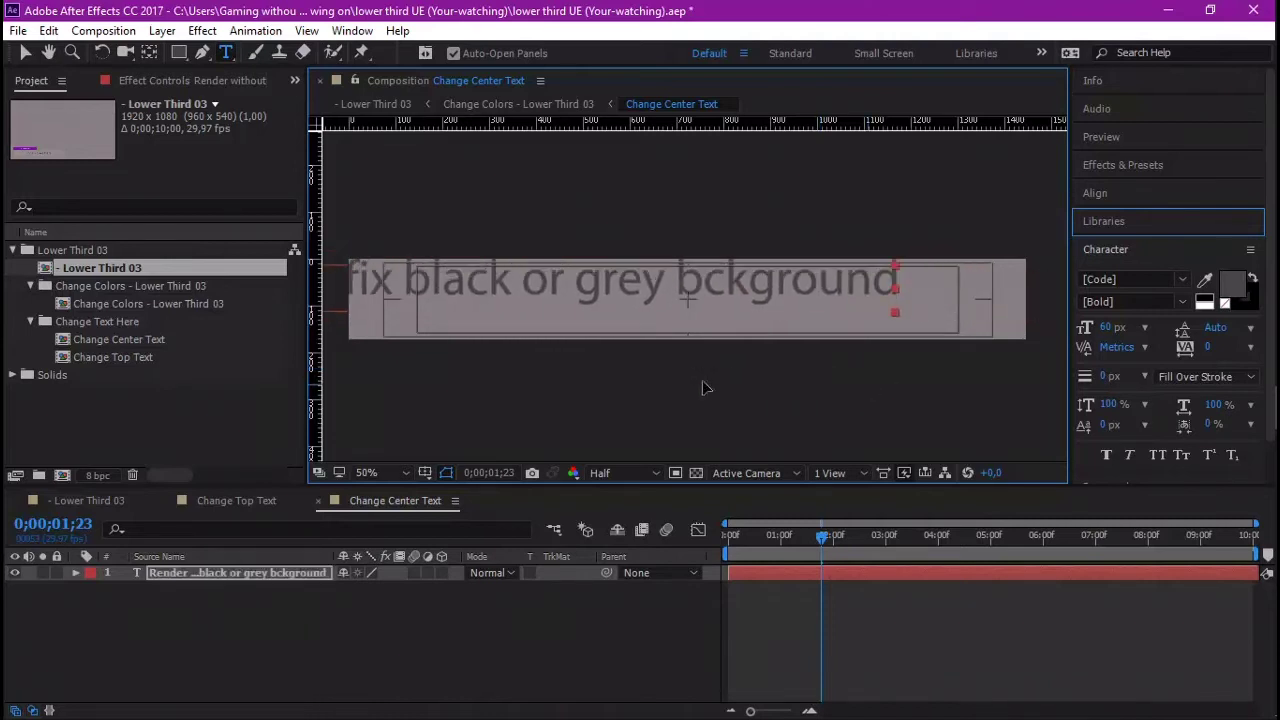
pyautogui.click(203, 572)
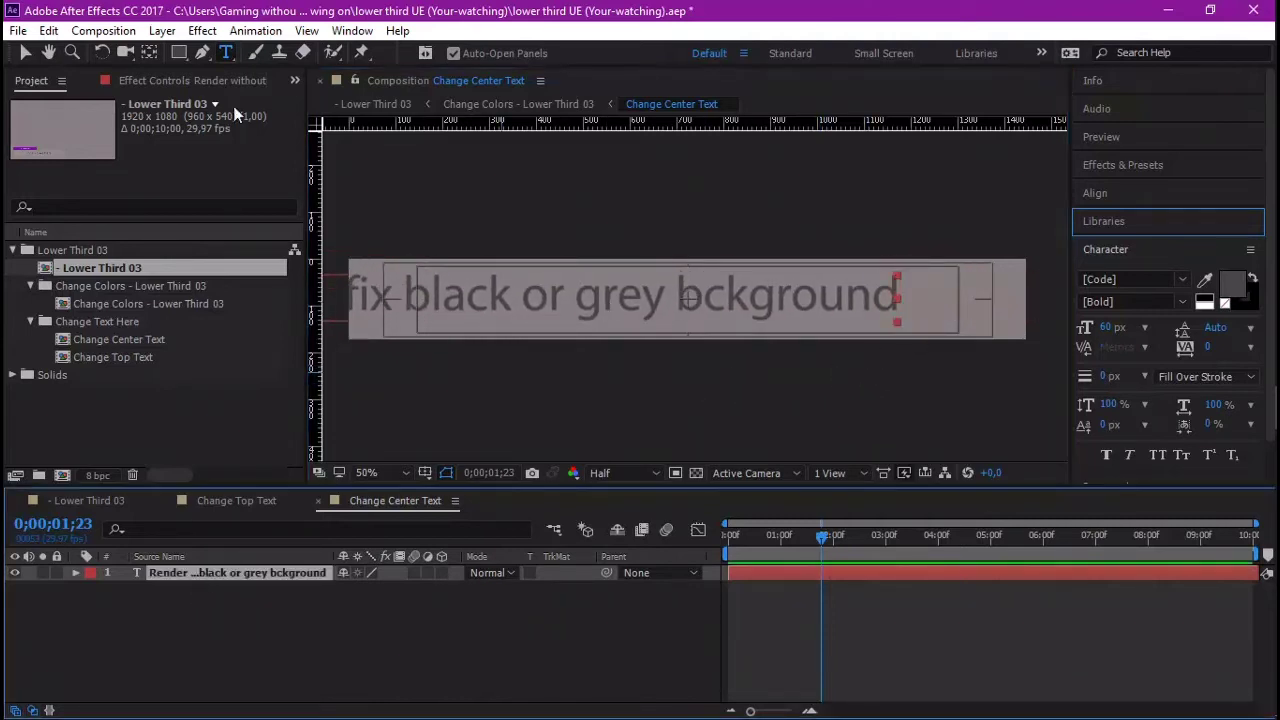
# - Scale down the slogan, break it into two lines before "black", and center it within the frame
pyautogui.press('v')
pyautogui.moveTo(619, 295); pyautogui.dragTo(850, 290)
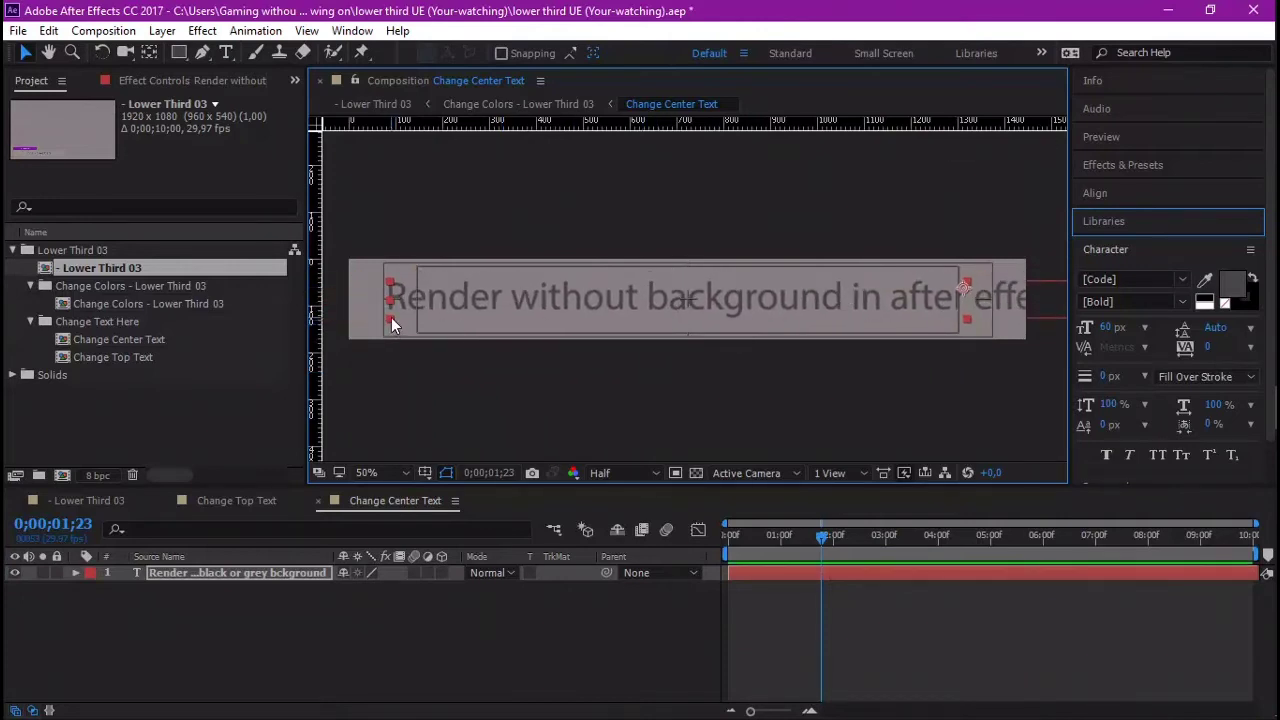
pyautogui.moveTo(397, 316); pyautogui.dragTo(447, 280)
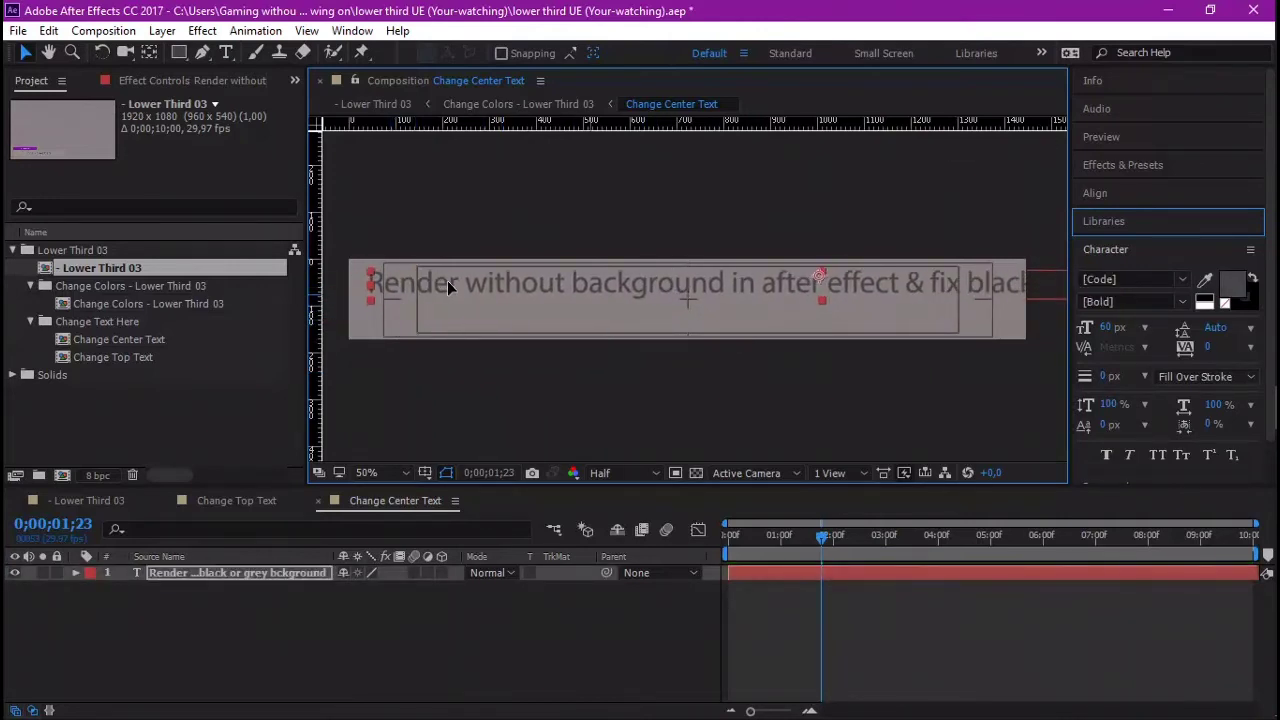
pyautogui.hotkey('ctrl', 't')
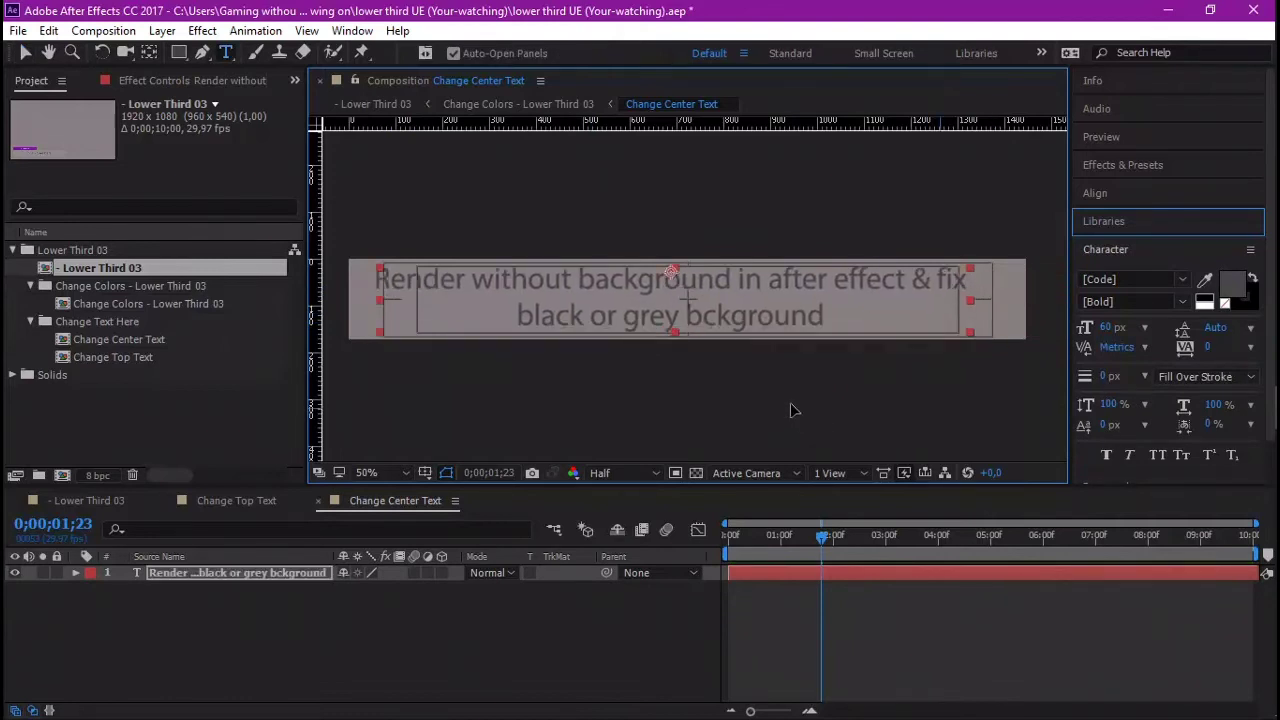
pyautogui.click(18, 30)
pyautogui.click(118, 9)
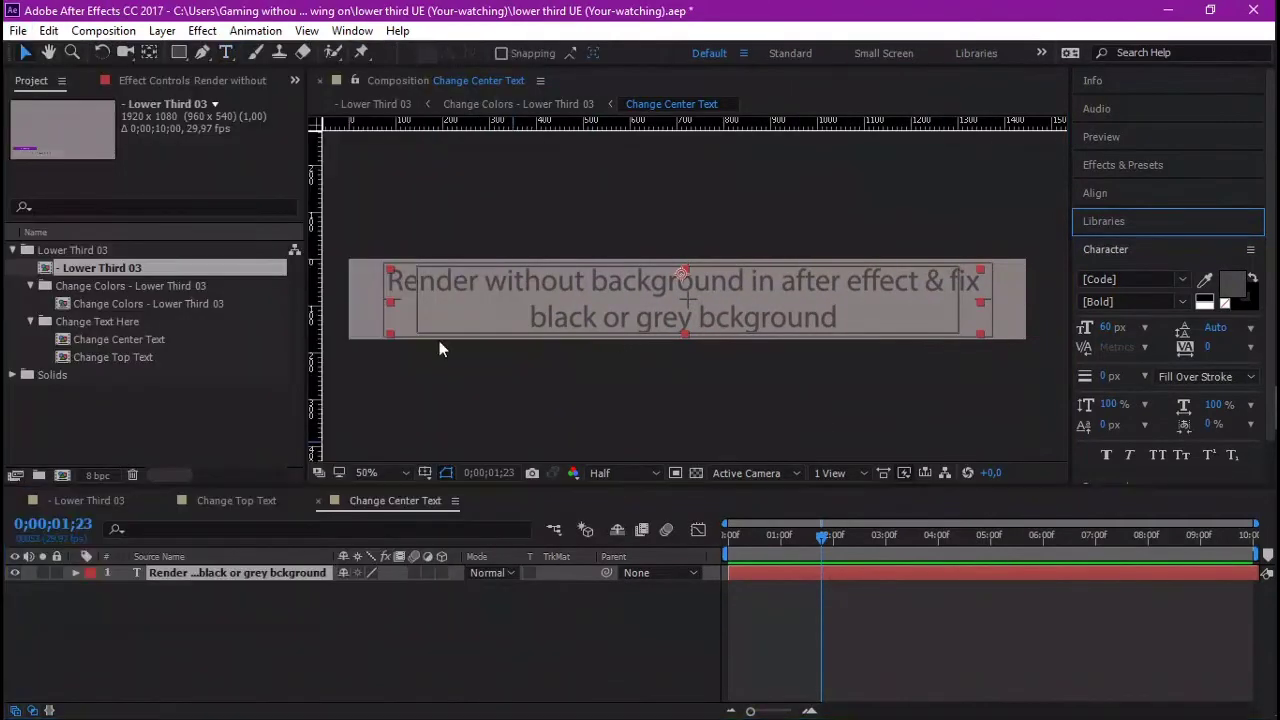
pyautogui.click(390, 333)
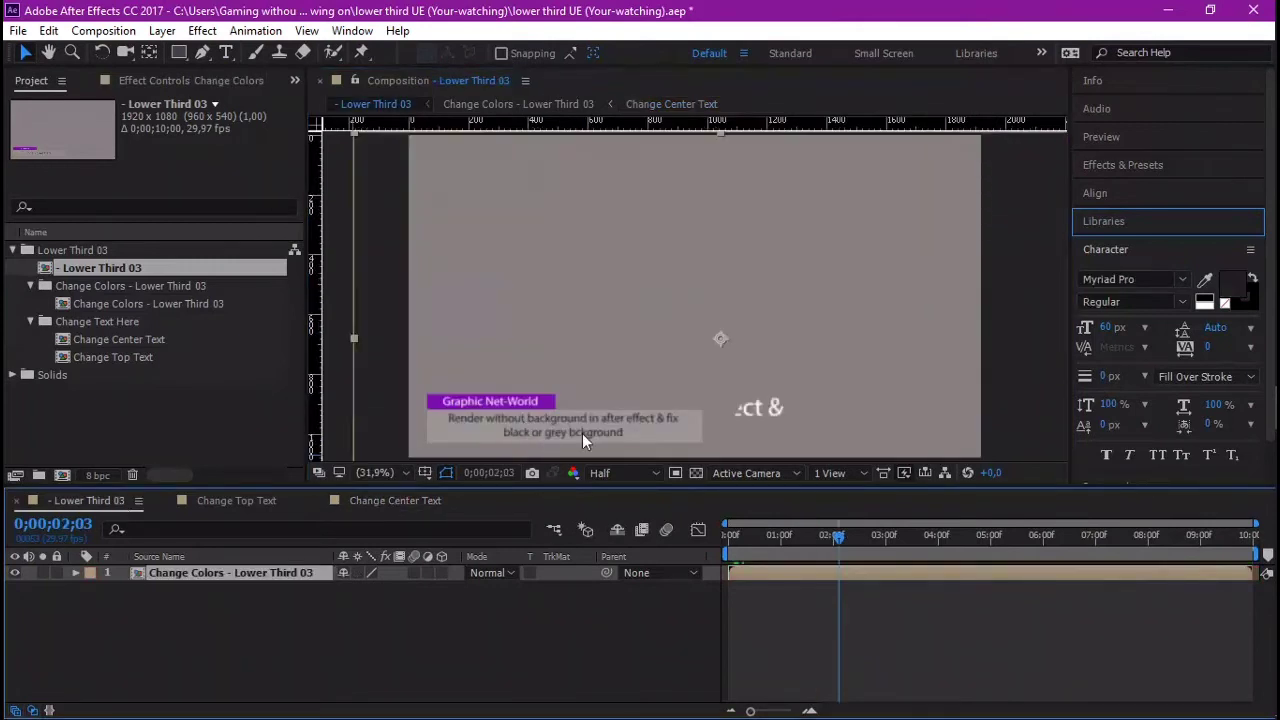
# - Check the main composition at 0;00;02;08 and correct the slogan's misspelled last word to "background"
pyautogui.click(811, 535)
pyautogui.moveTo(811, 534); pyautogui.dragTo(847, 540)
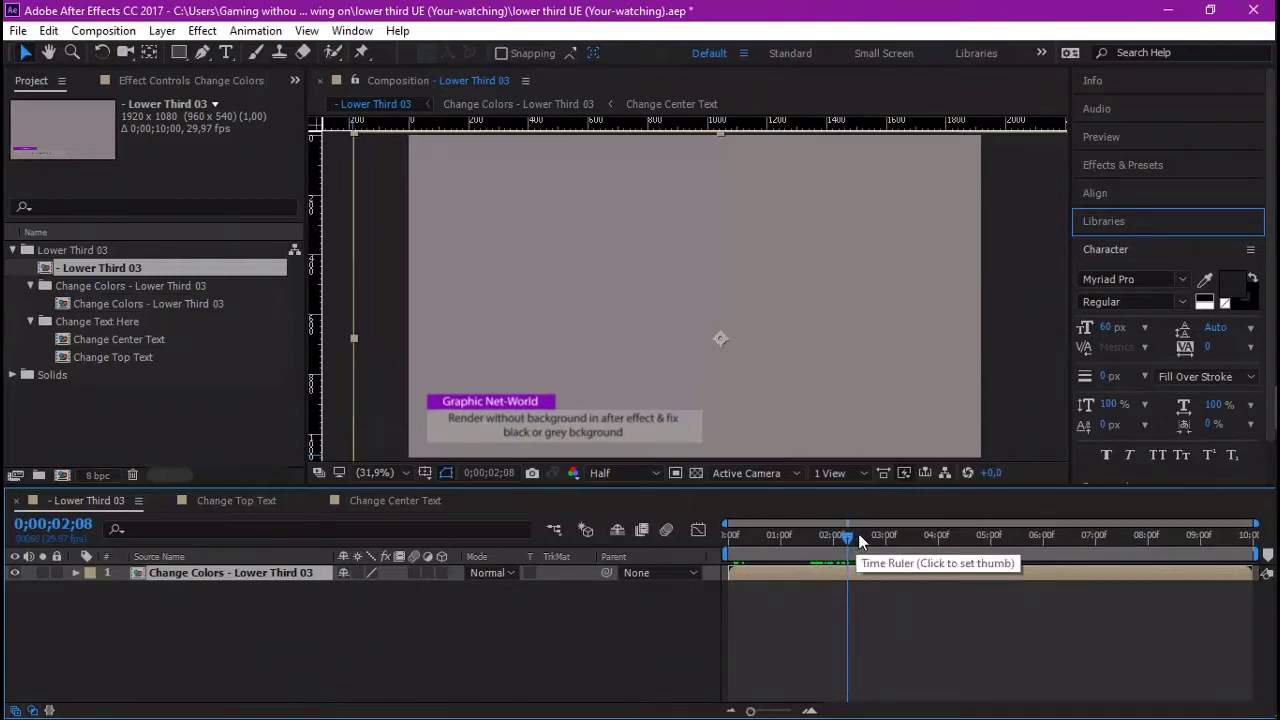
pyautogui.hotkey('ctrl', 't')
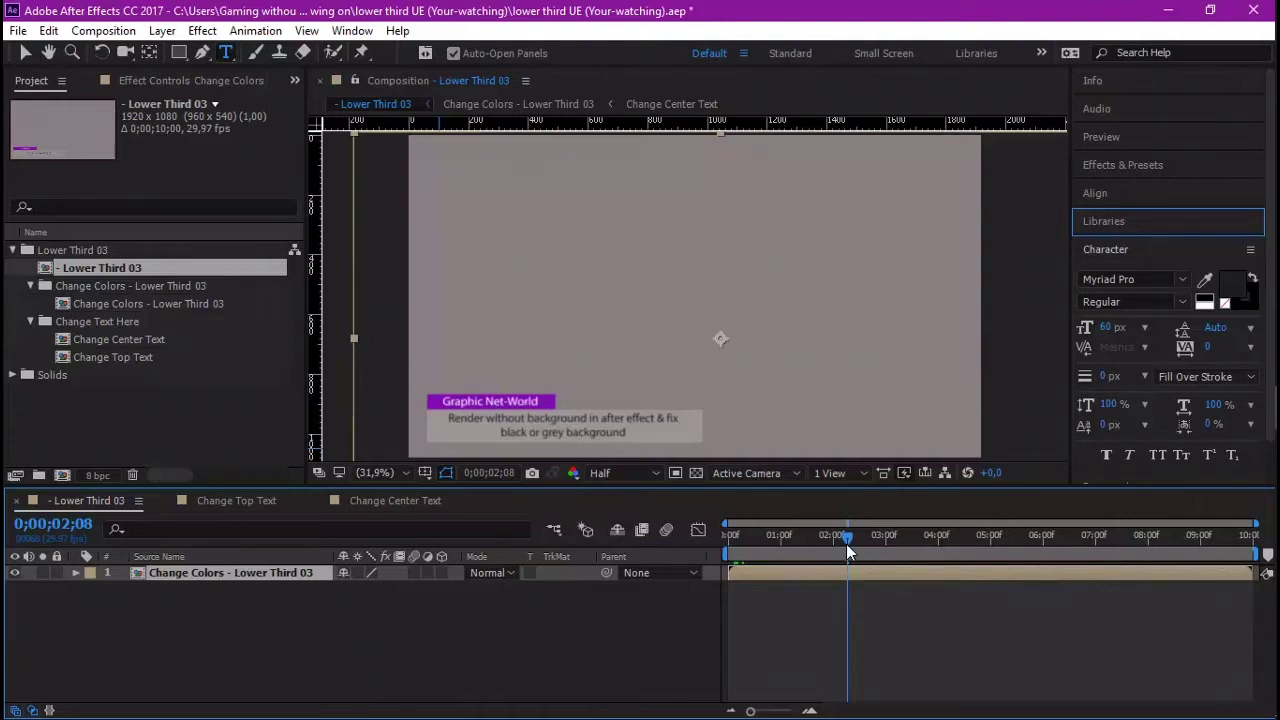
# - Scrub through the lower-third animation to preview it, ending at 0;00;01;23
pyautogui.moveTo(849, 537); pyautogui.dragTo(851, 541)
pyautogui.moveTo(760, 538); pyautogui.dragTo(850, 541)
pyautogui.moveTo(1096, 541); pyautogui.dragTo(821, 546)
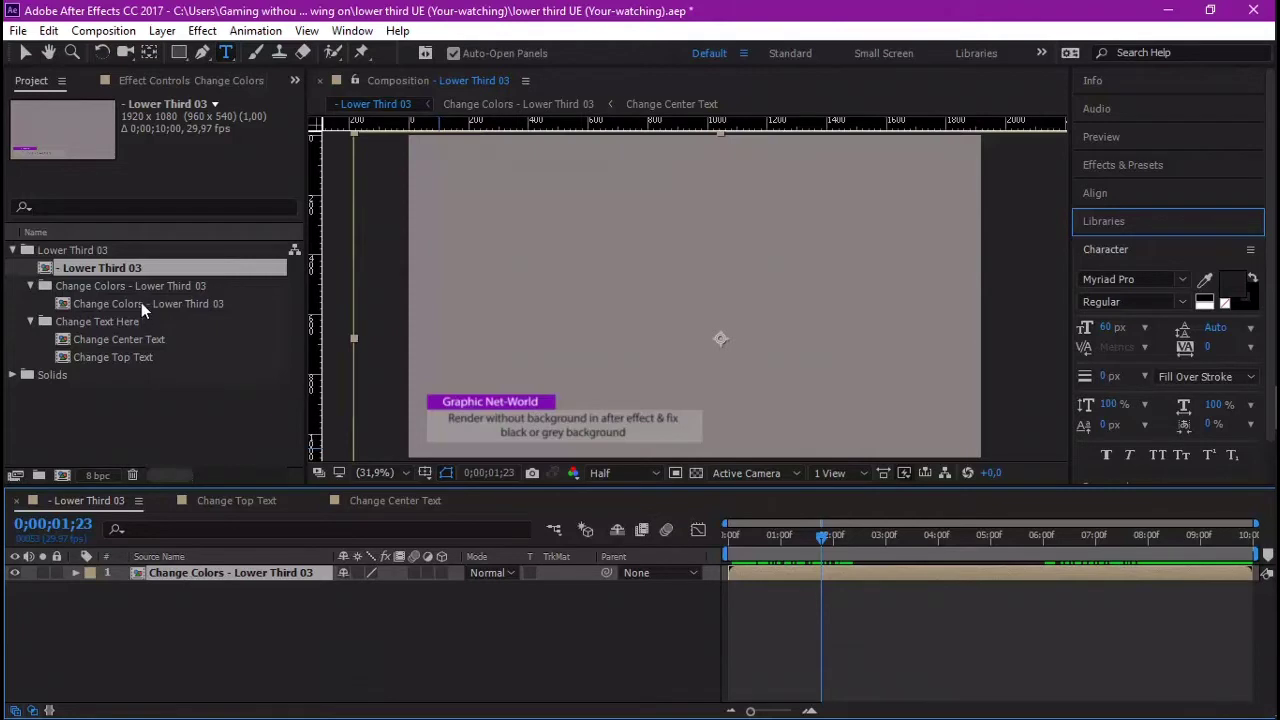
# - Turn on the transparency grid in the viewer for the main Lower Third 03 composition
pyautogui.click(149, 268)
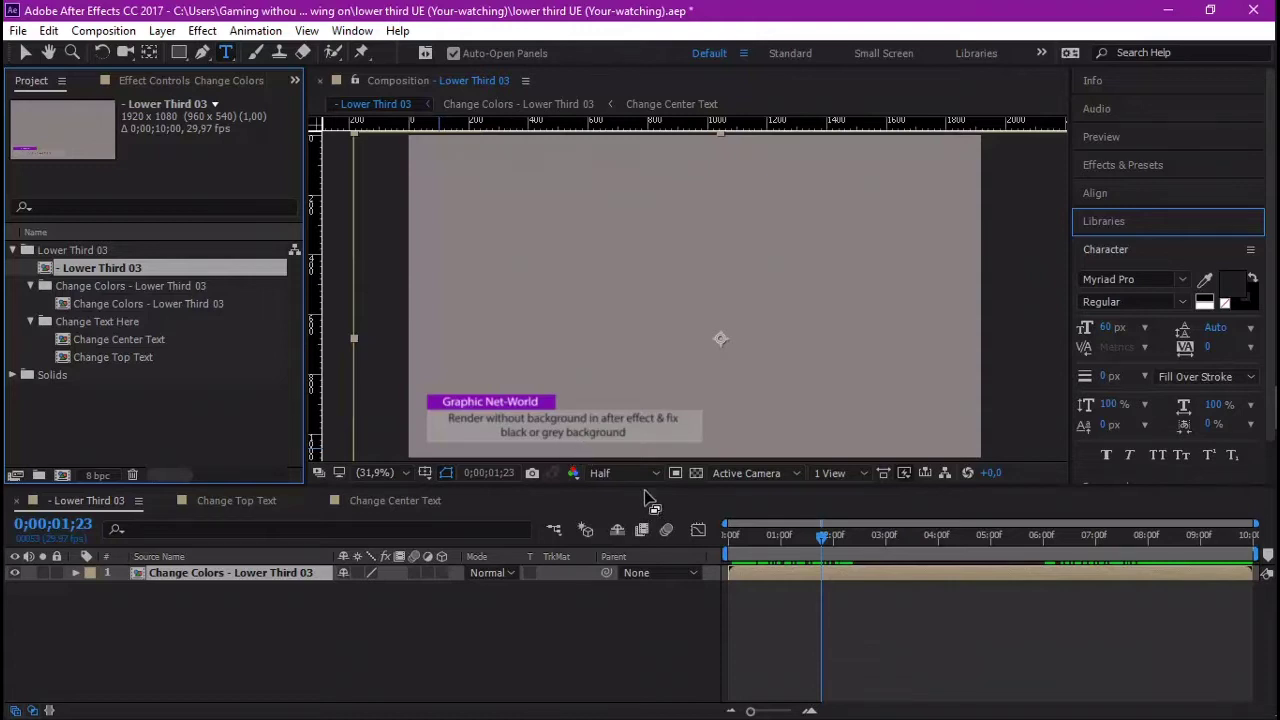
pyautogui.press('v')
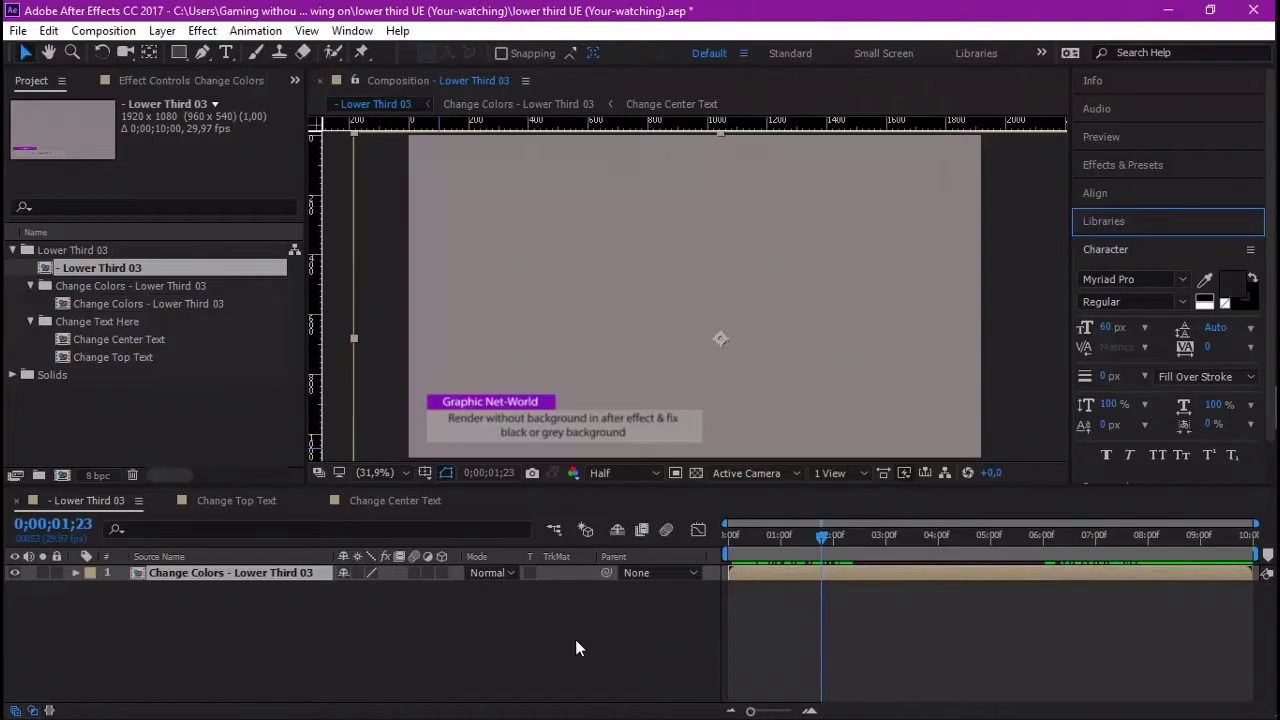
pyautogui.click(696, 475)
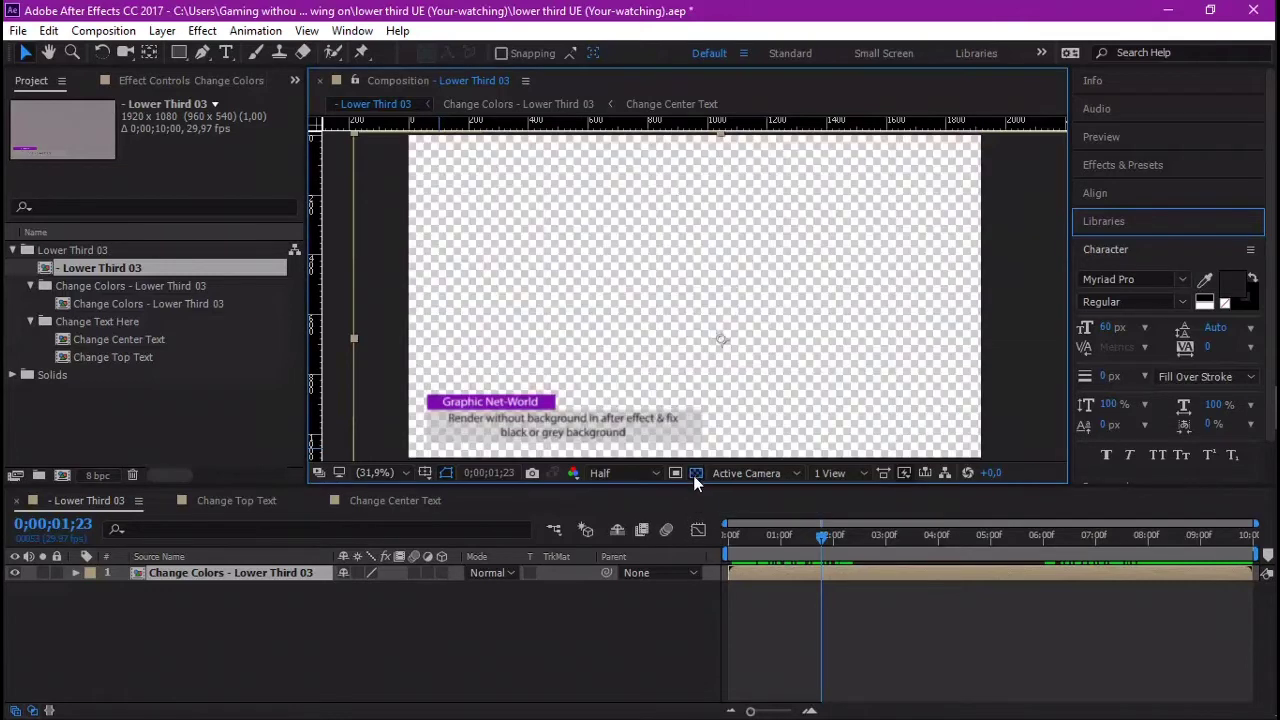
pyautogui.click(699, 472)
pyautogui.click(701, 472)
# - Add the main - Lower Third 03 composition to the render queue, keeping a single queue entry, and check its render settings
pyautogui.click(91, 265)
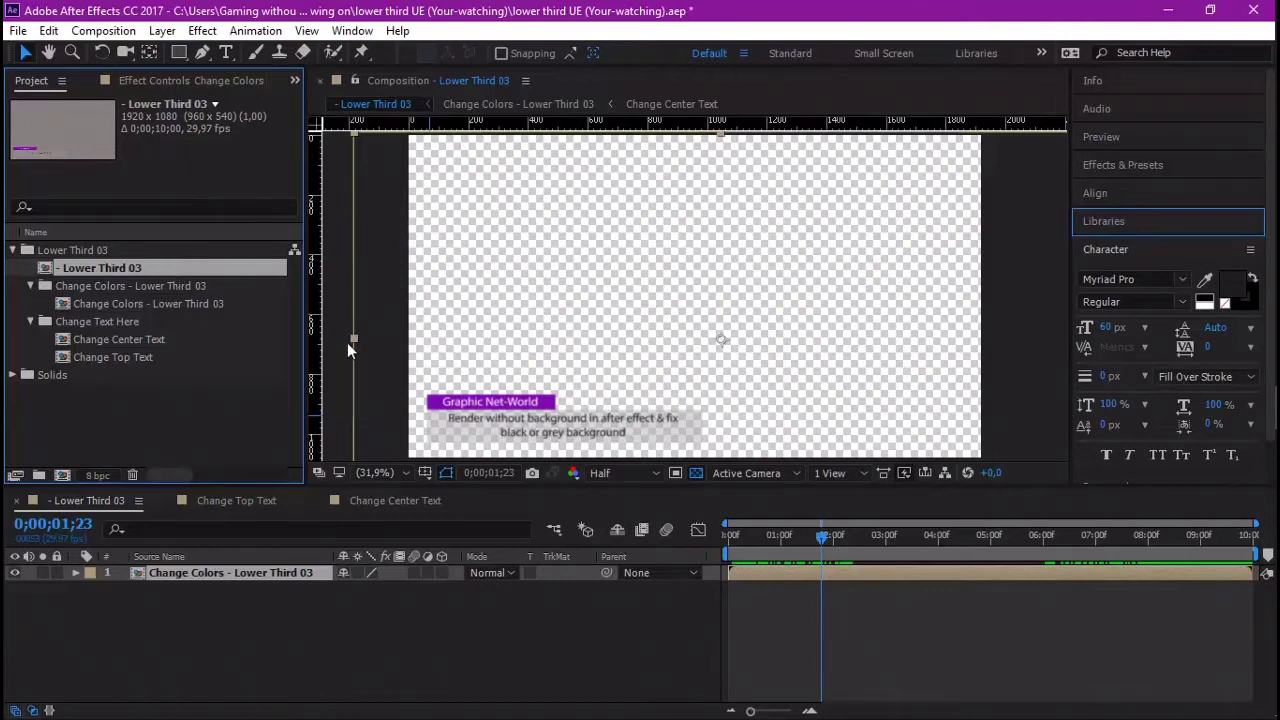
pyautogui.click(103, 31)
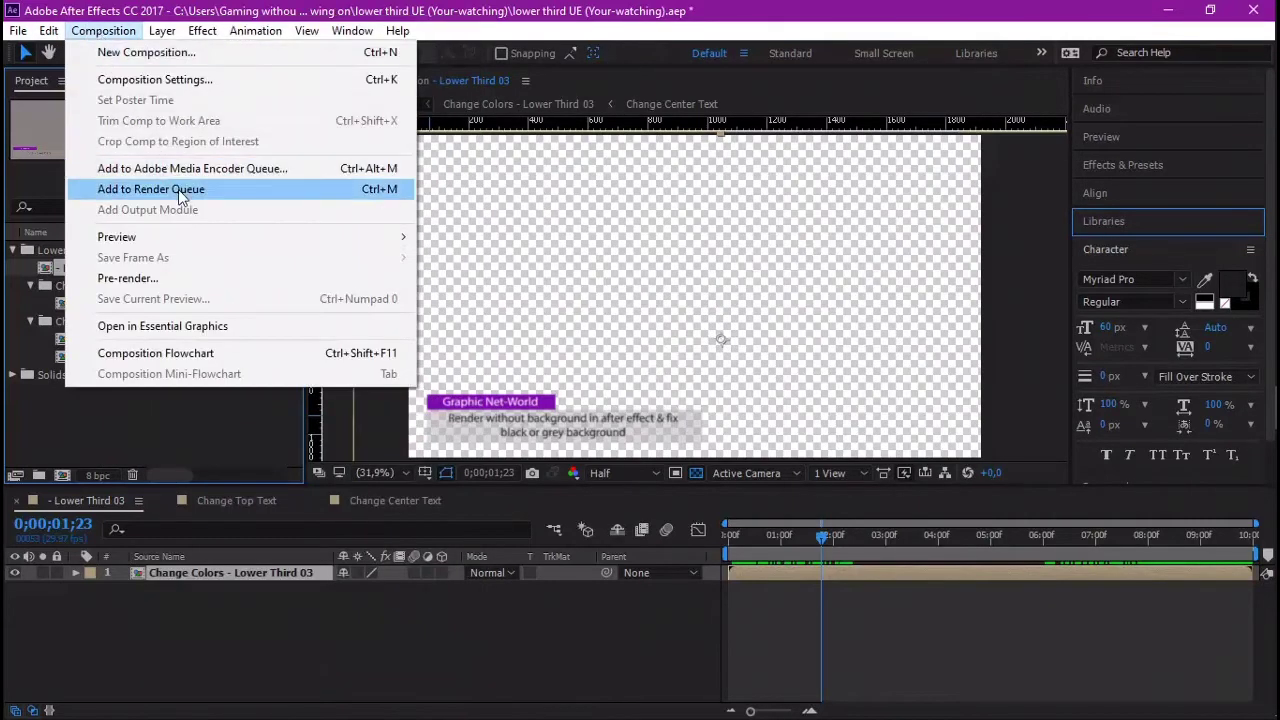
pyautogui.click(176, 189)
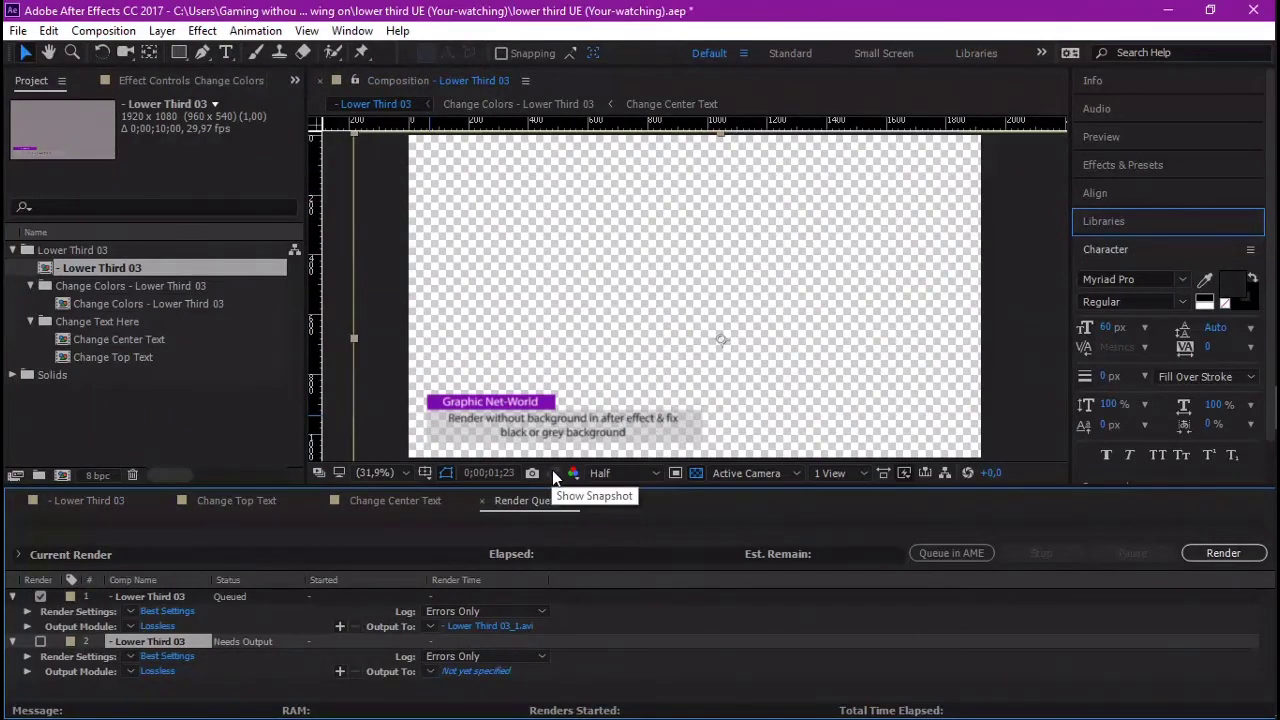
pyautogui.press('Delete')
pyautogui.click(167, 611)
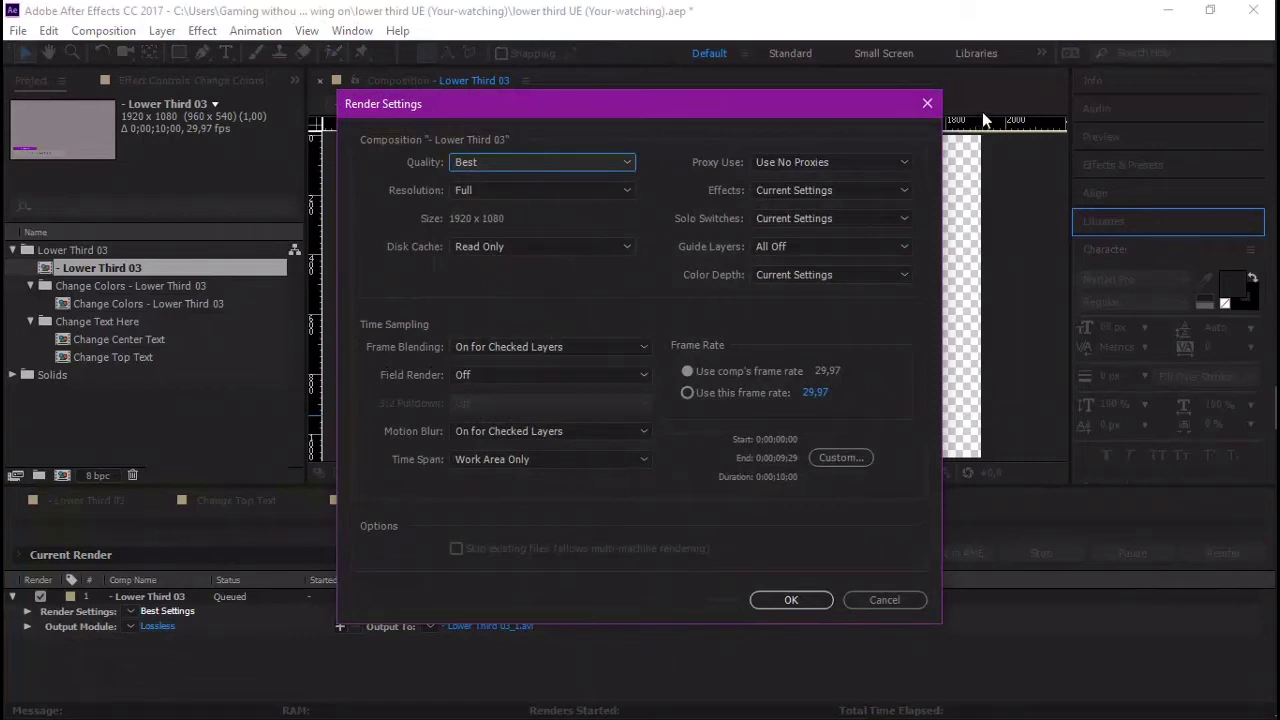
pyautogui.click(927, 103)
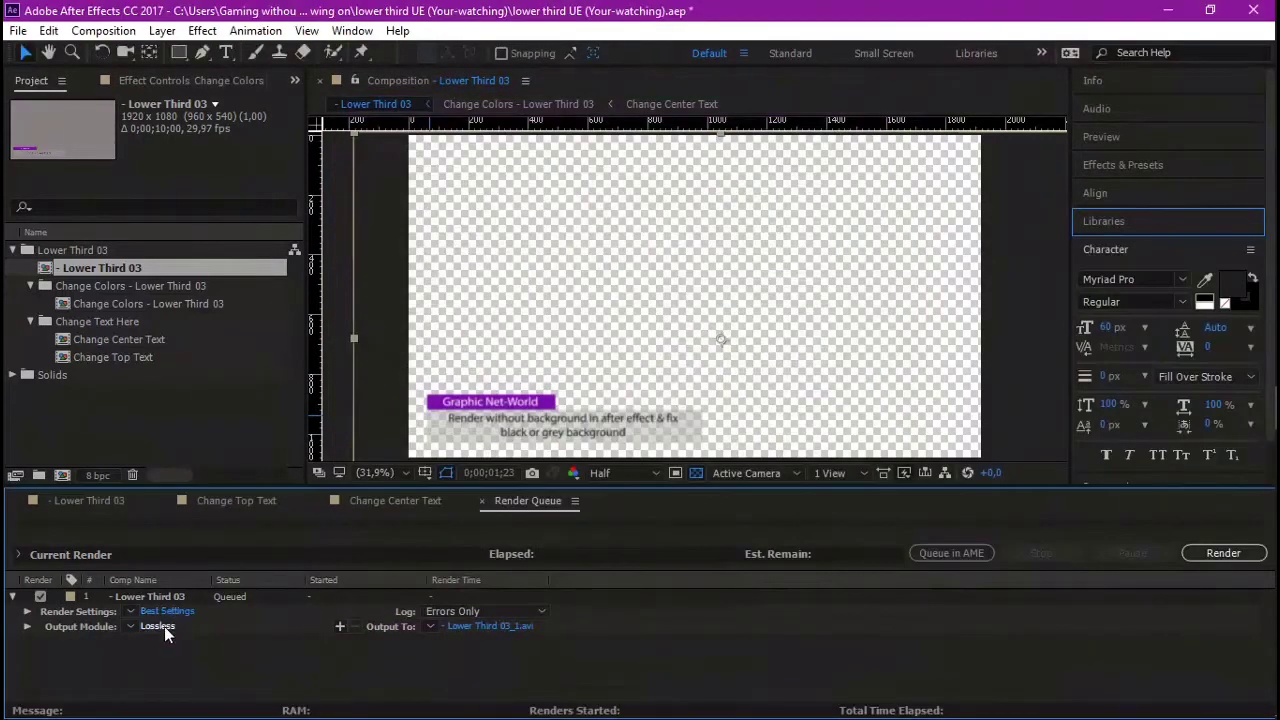
# - Set the queued item's output module to the QuickTime format with RGB + Alpha channels
pyautogui.click(157, 626)
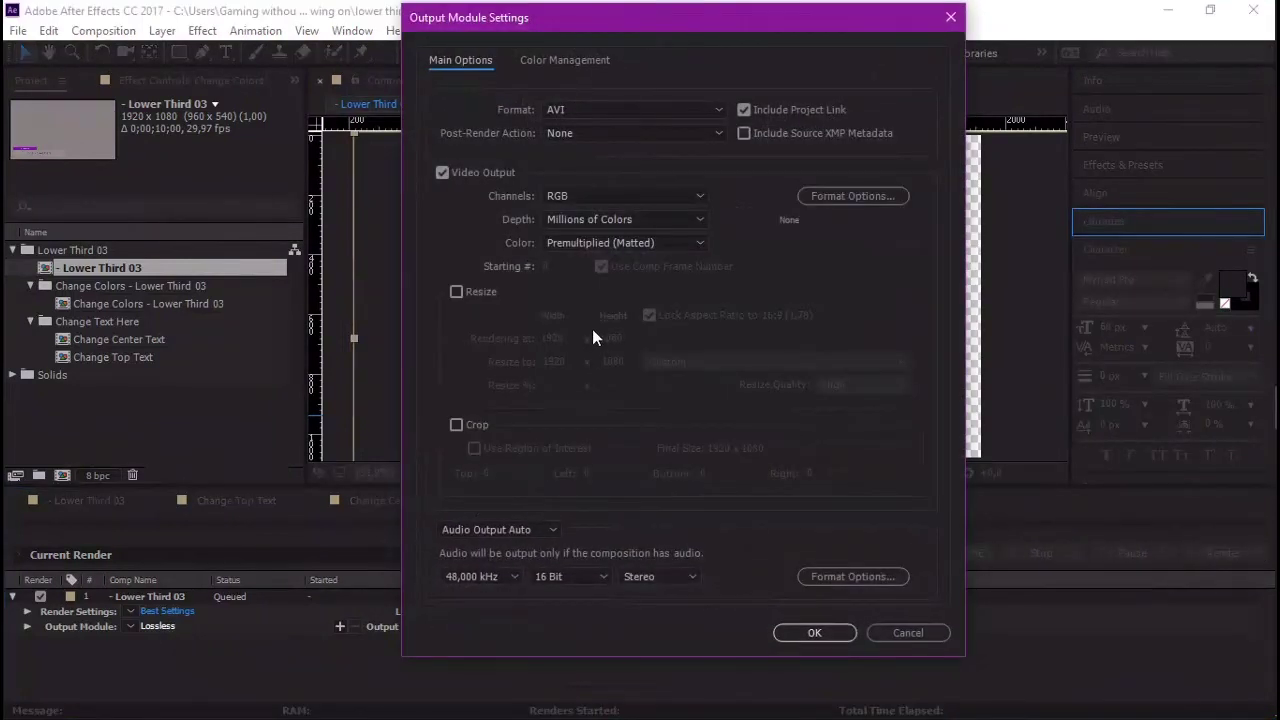
pyautogui.click(697, 114)
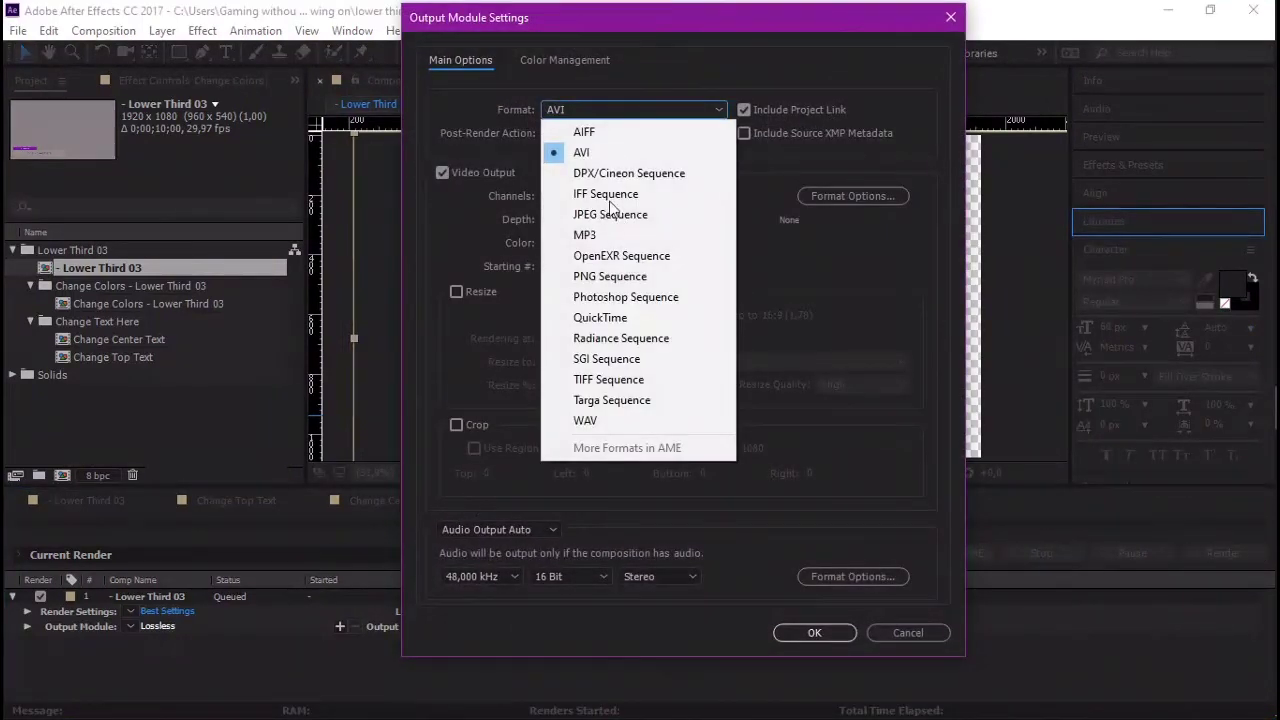
pyautogui.click(659, 316)
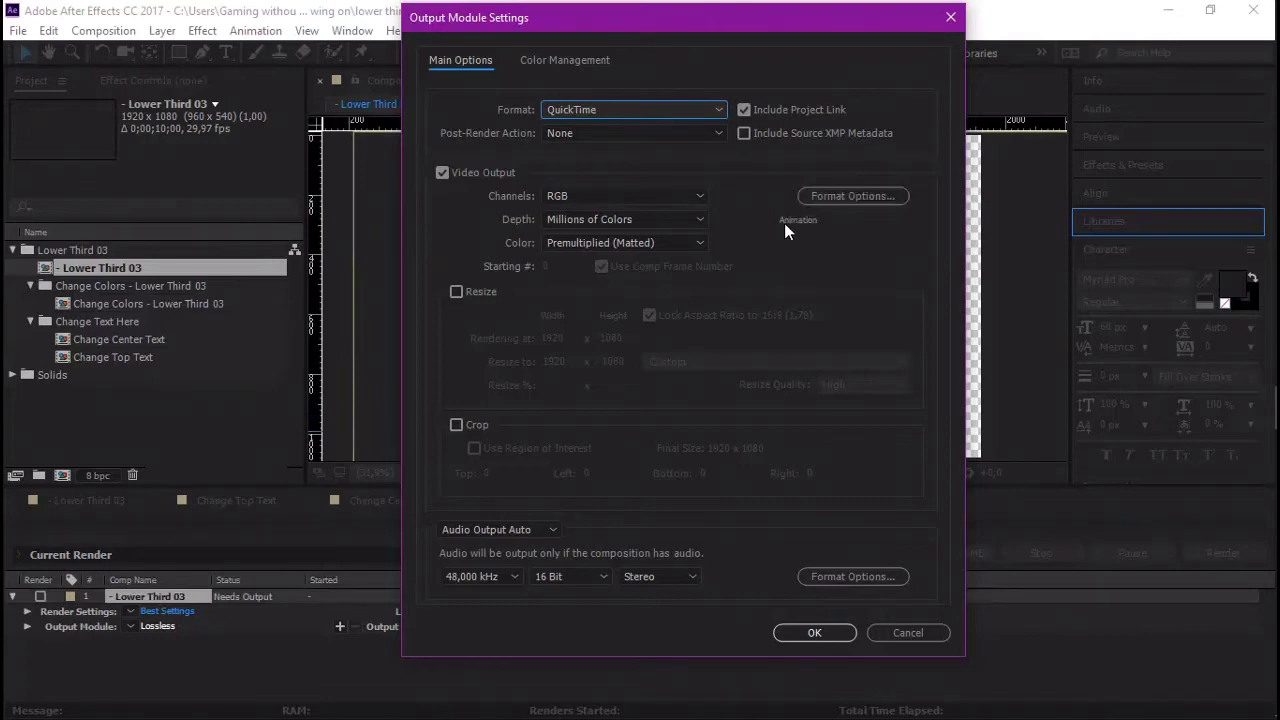
pyautogui.click(682, 200)
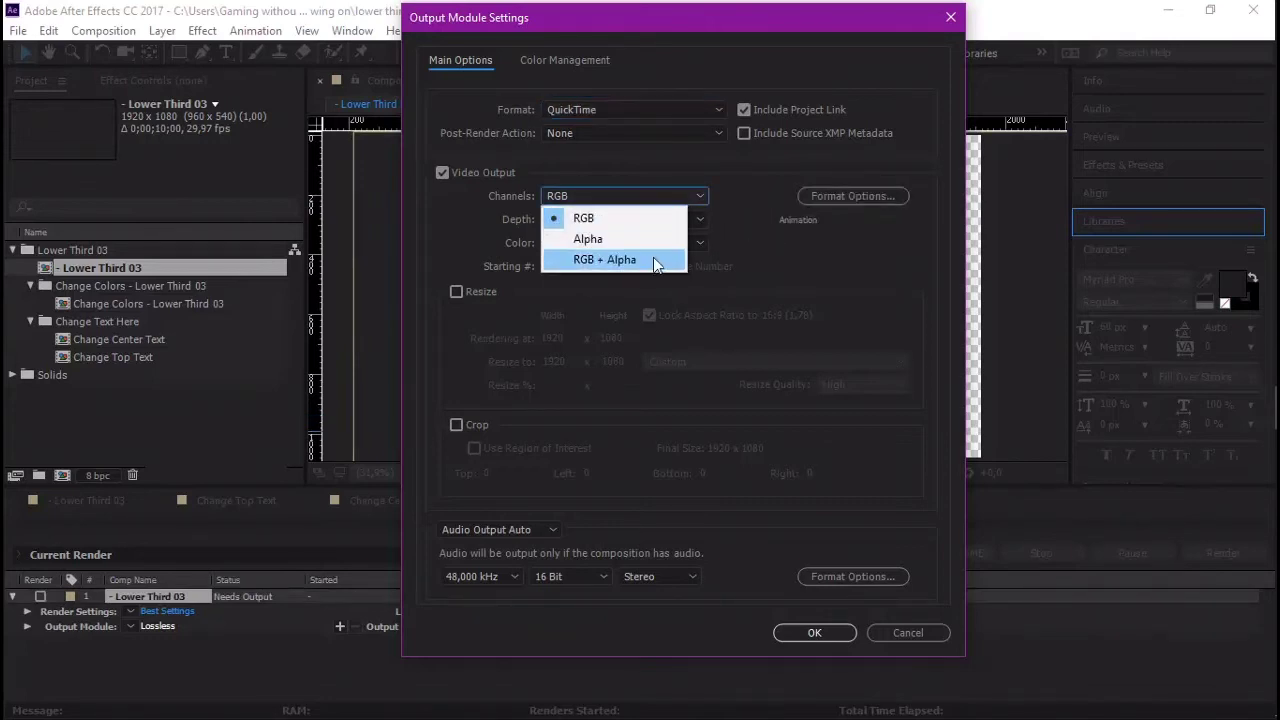
pyautogui.click(619, 260)
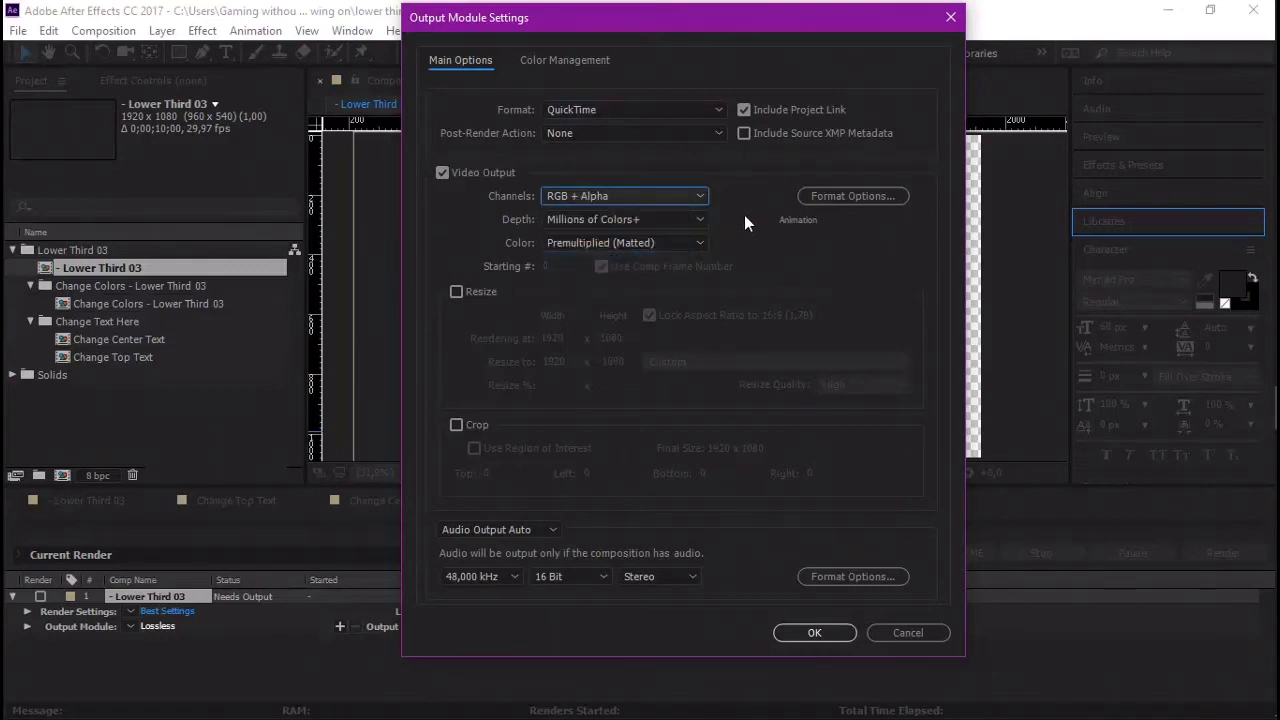
# - Check the QuickTime format options and confirm them with Animation as the video codec
pyautogui.click(830, 196)
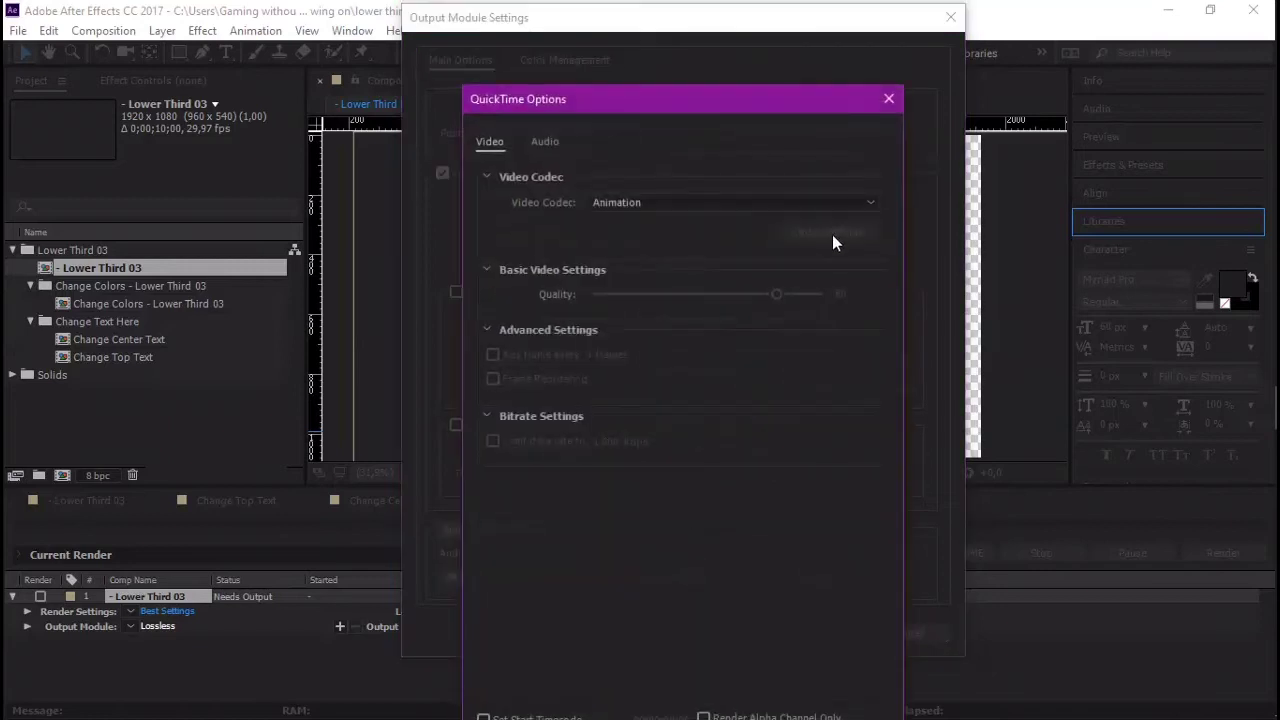
pyautogui.click(756, 201)
pyautogui.click(940, 31)
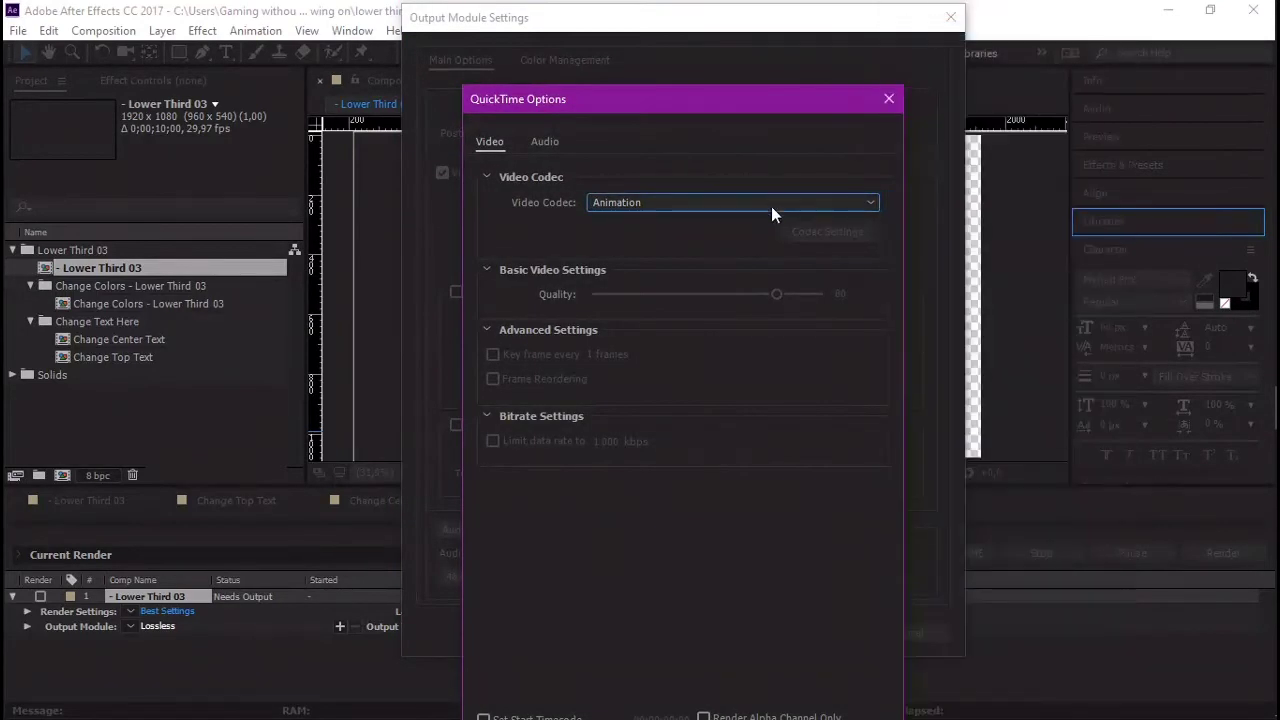
pyautogui.moveTo(700, 99); pyautogui.dragTo(807, 14)
pyautogui.click(859, 706)
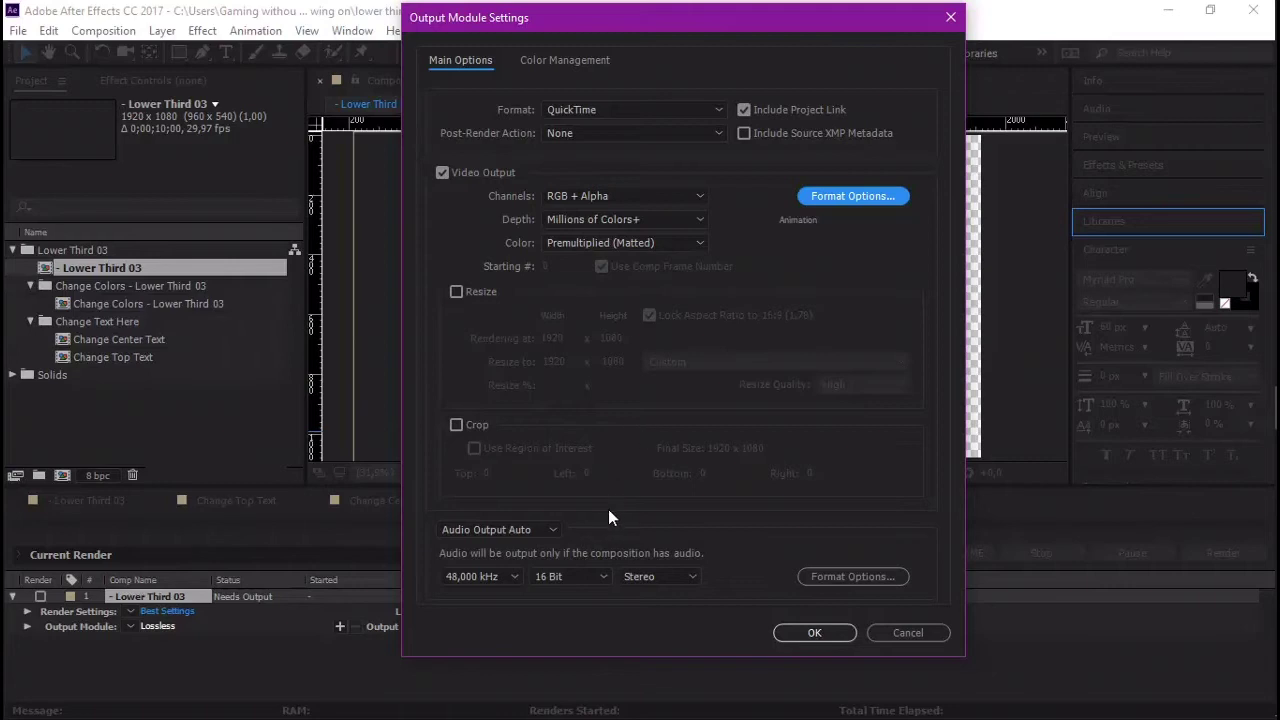
# - Turn the audio output off and apply the output module settings
pyautogui.press('Tab')
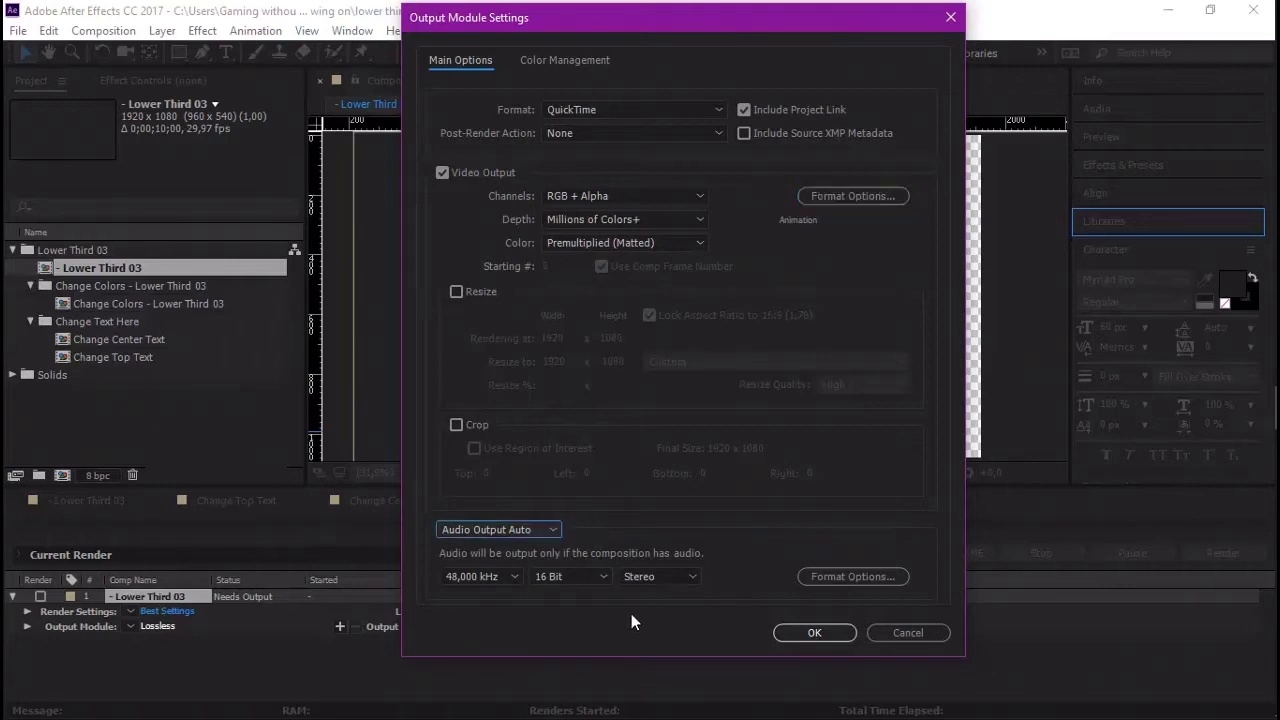
pyautogui.click(548, 530)
pyautogui.click(550, 593)
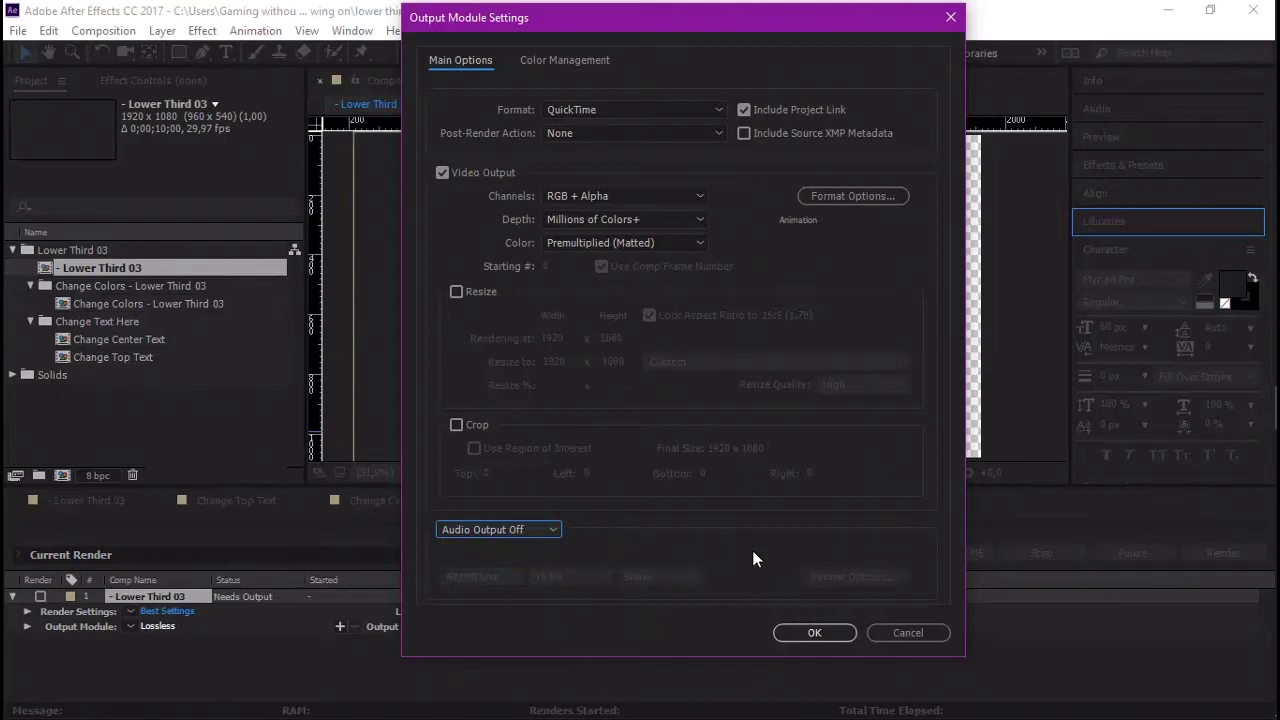
pyautogui.click(815, 634)
# - Output the movie as "- Lower Third 03" in the desktop folder beginning "Ae-Render without Bkground" and render it
pyautogui.click(480, 626)
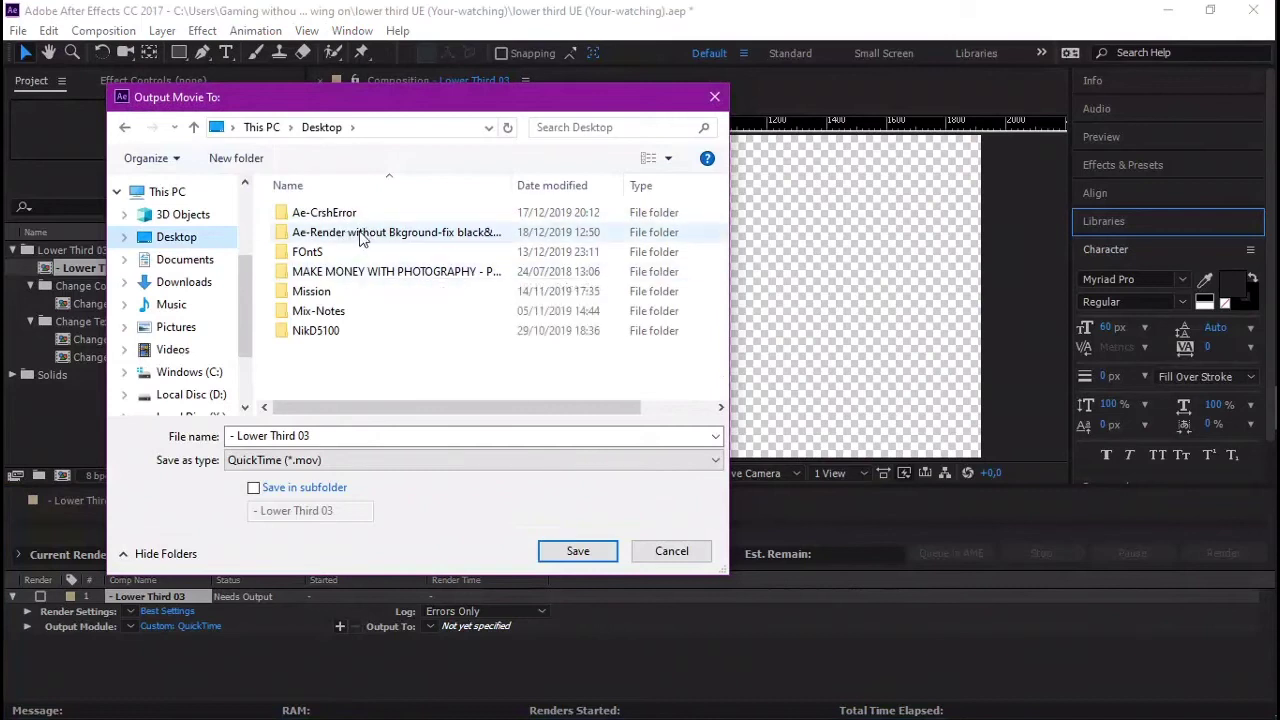
pyautogui.doubleClick(365, 234)
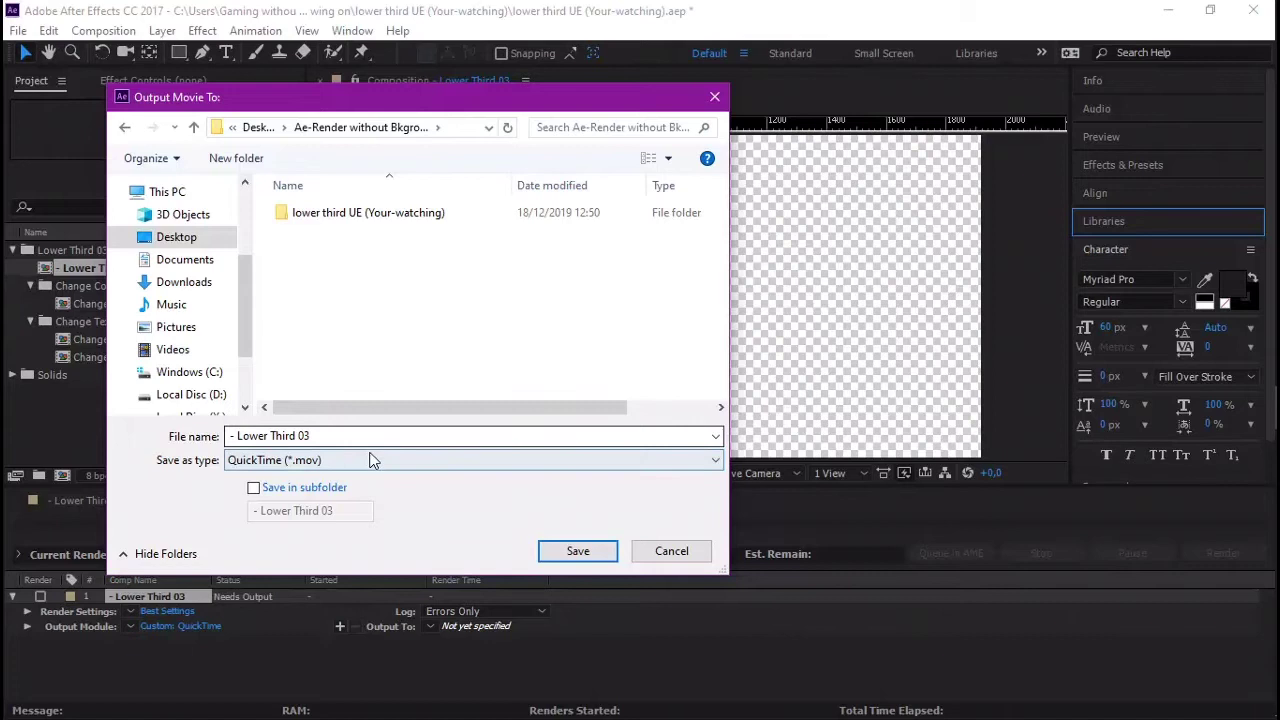
pyautogui.click(578, 551)
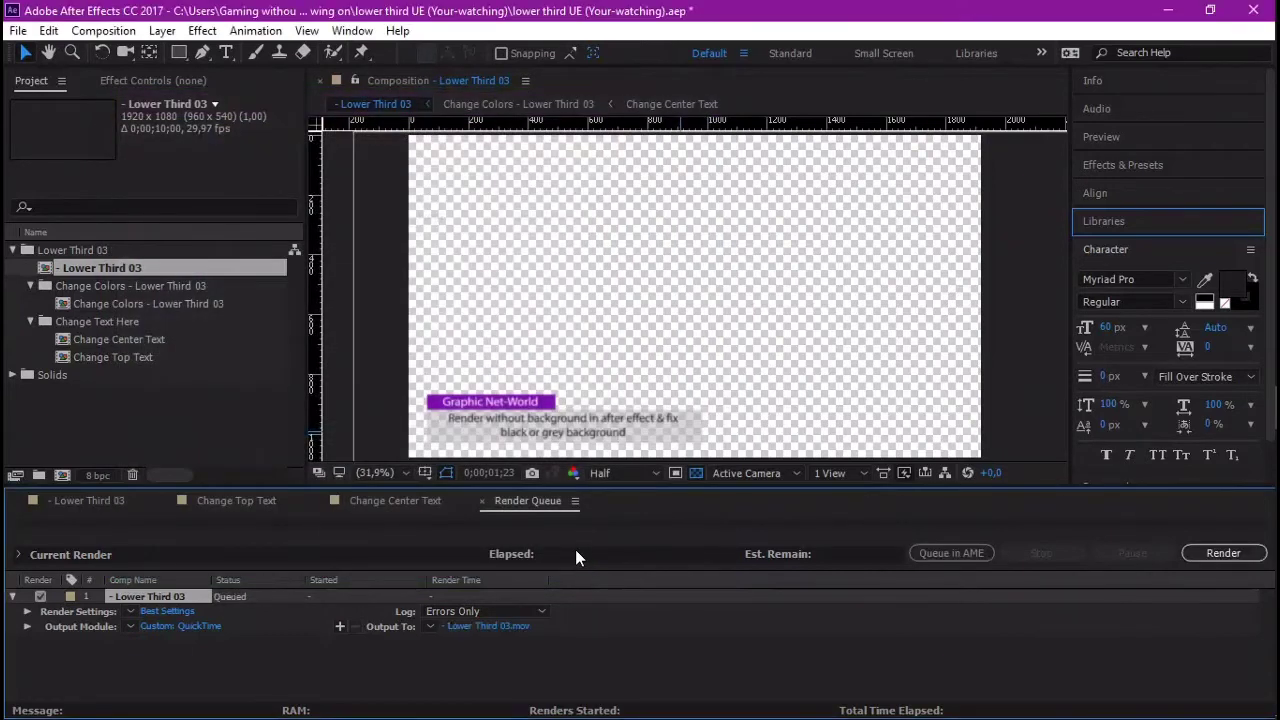
pyautogui.click(1219, 553)
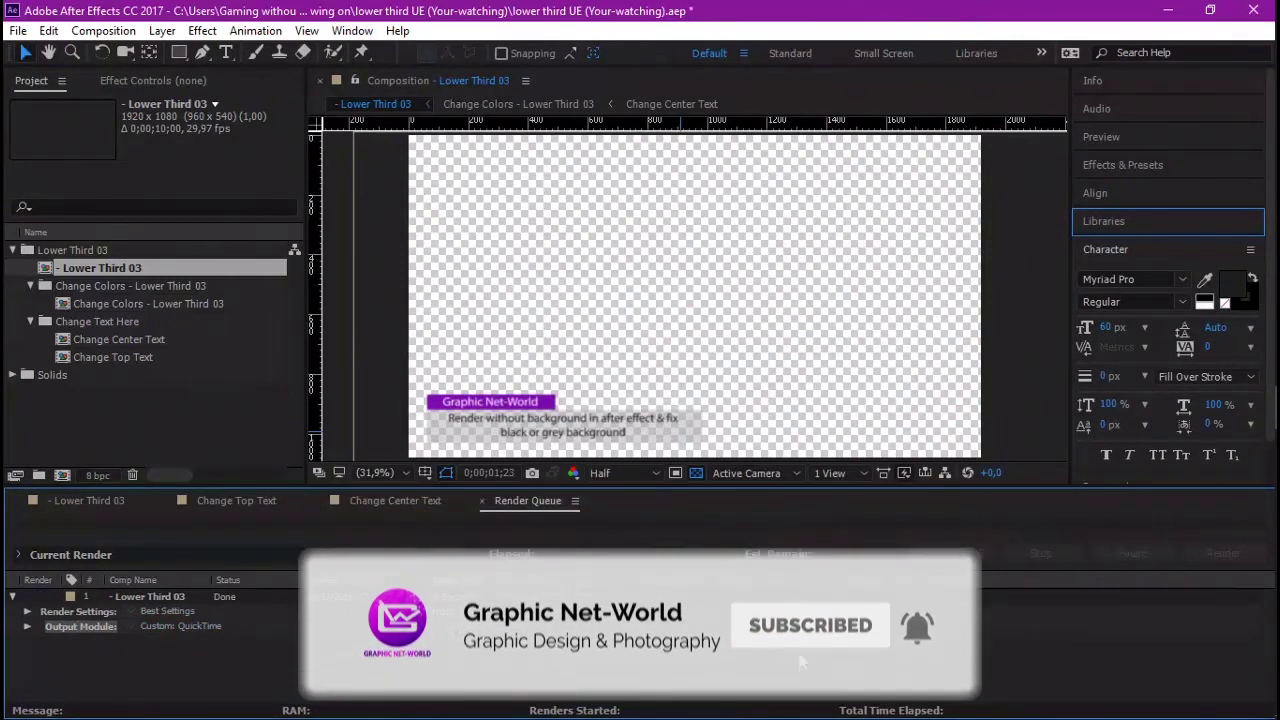
pyautogui.press('capslock')
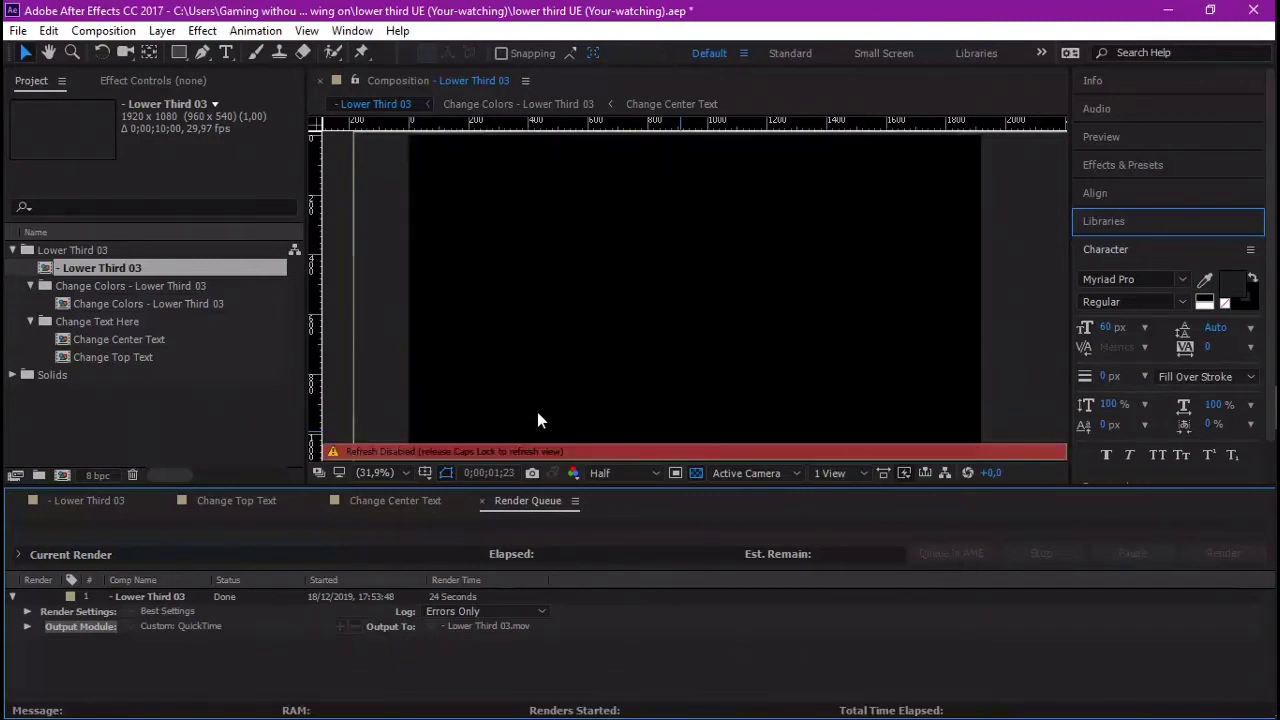
pyautogui.press('capslock')
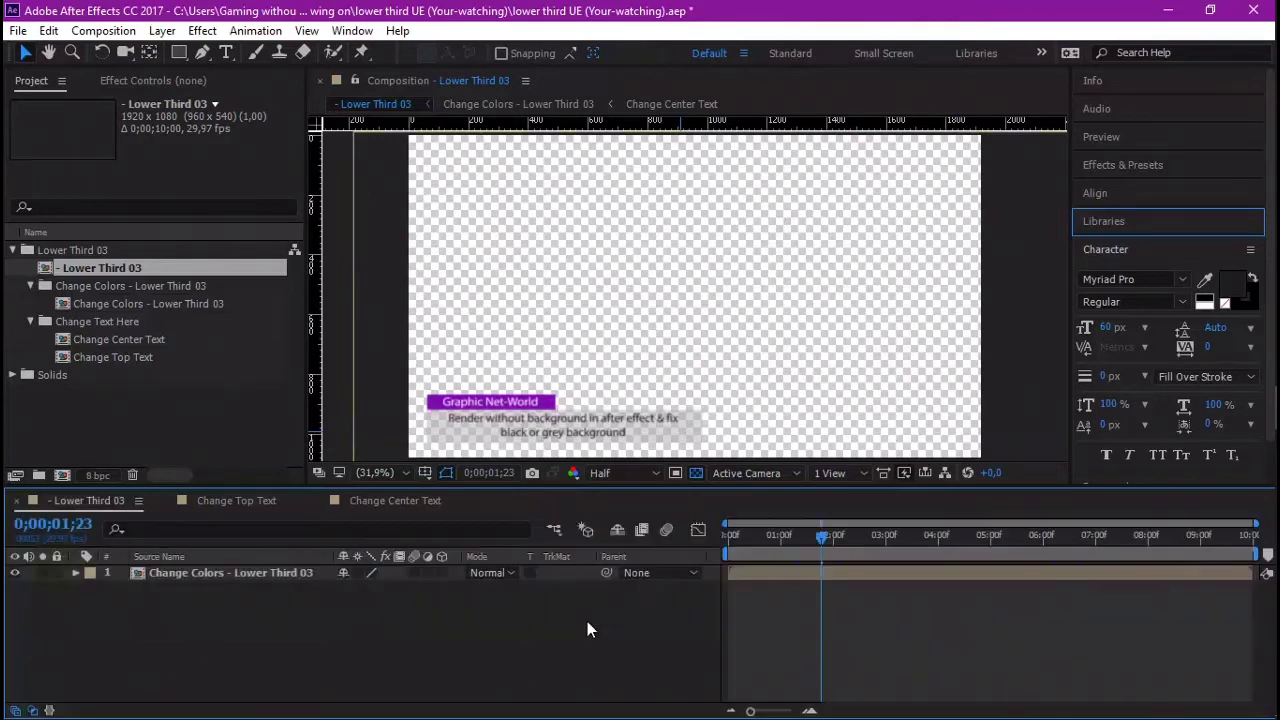
# - Switch to the output folder in File Explorer, play the rendered - Lower Third 03 clip in VLC media player, and close the player
pyautogui.press('super+Tab')
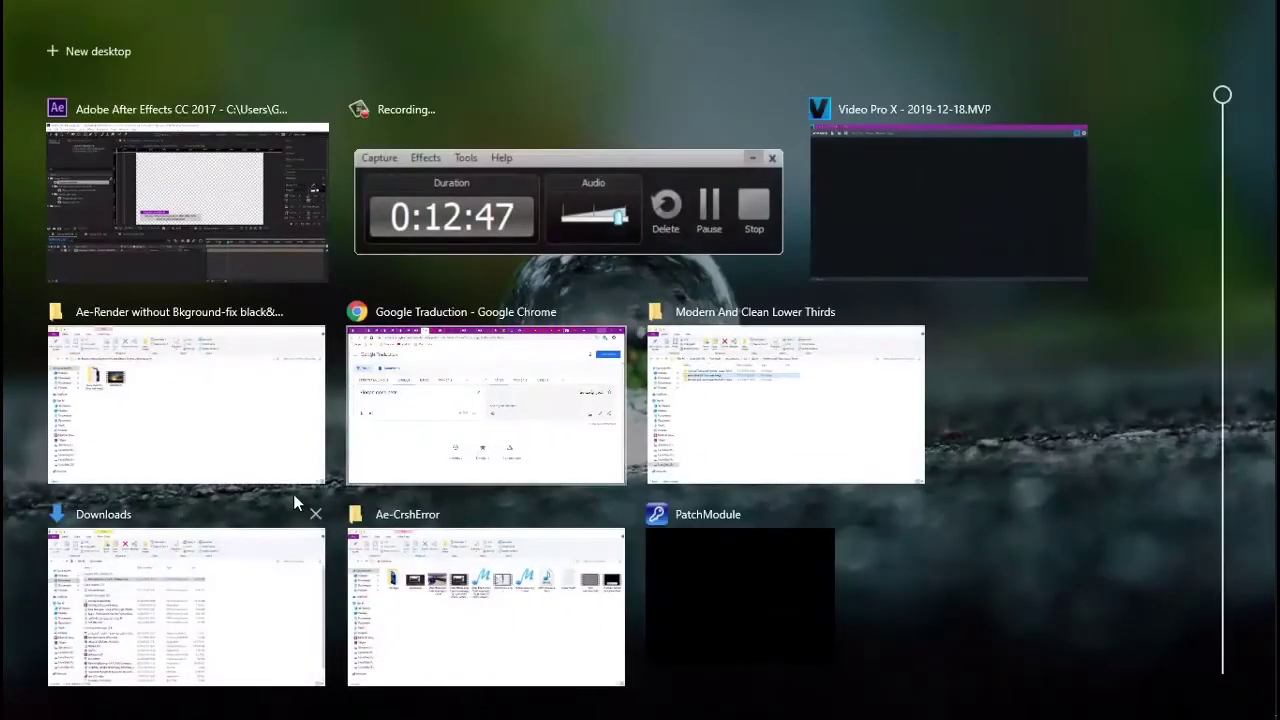
pyautogui.click(218, 426)
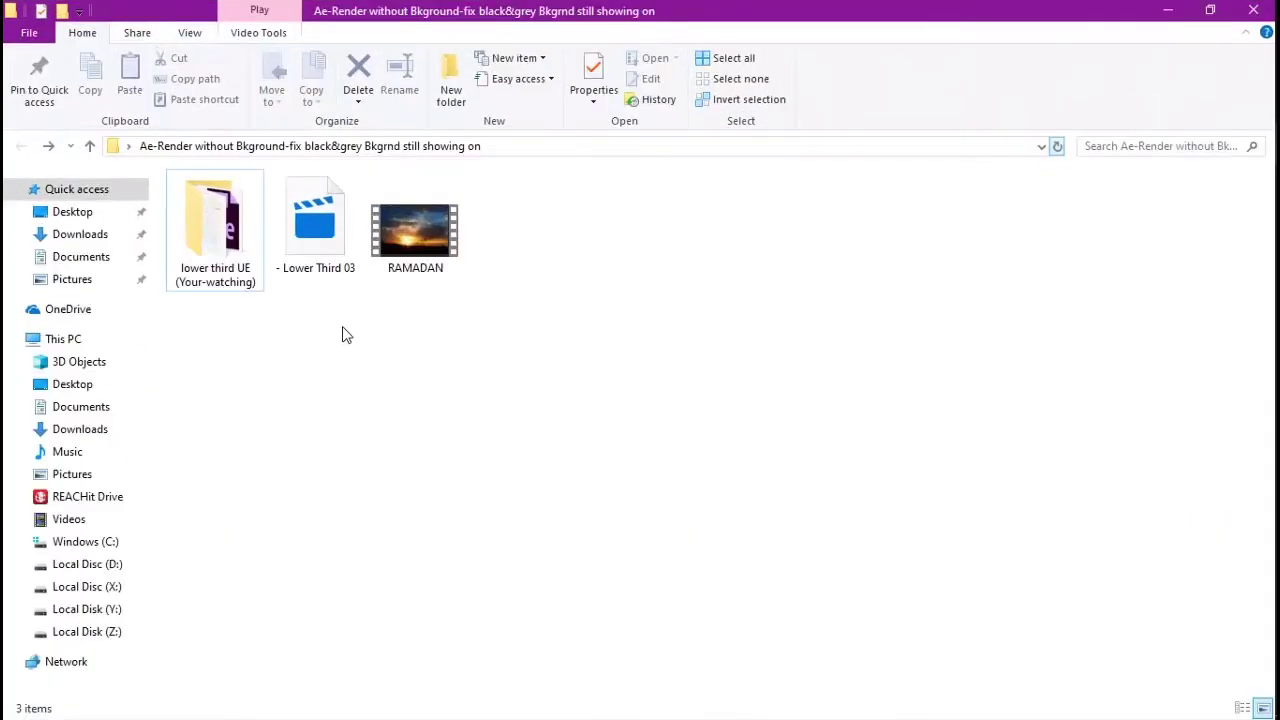
pyautogui.click(315, 245)
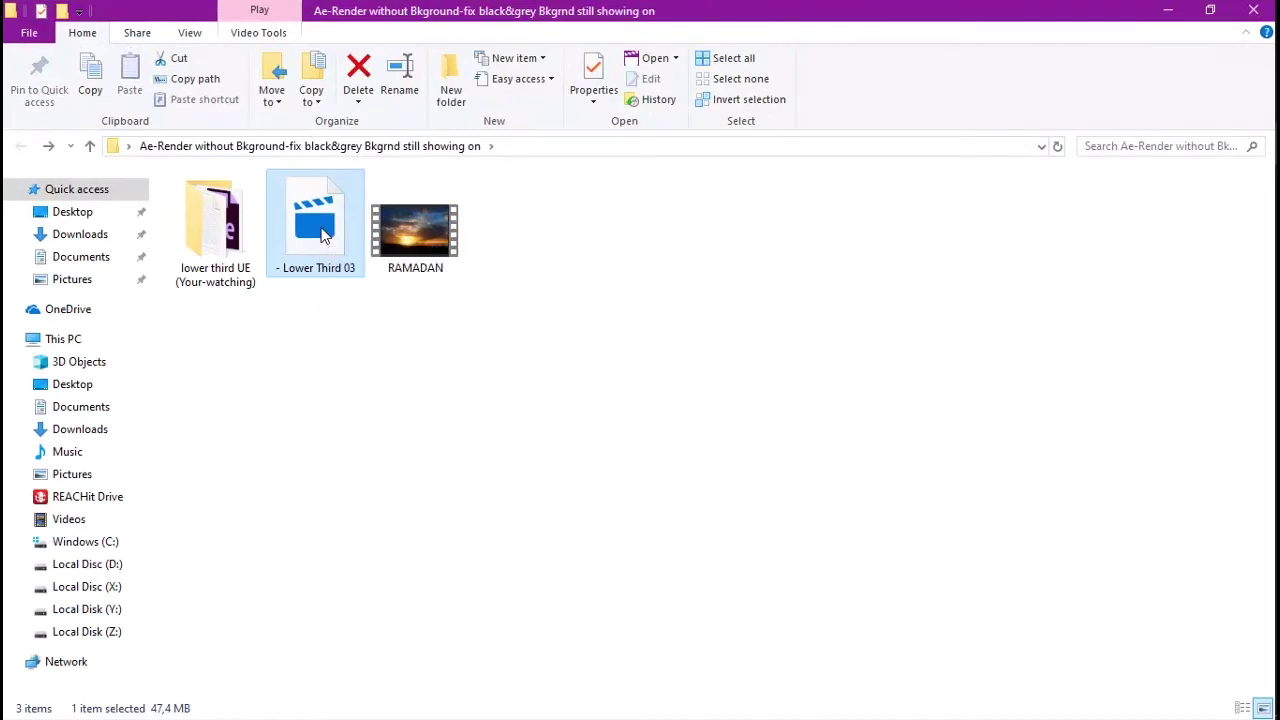
pyautogui.rightClick(320, 250)
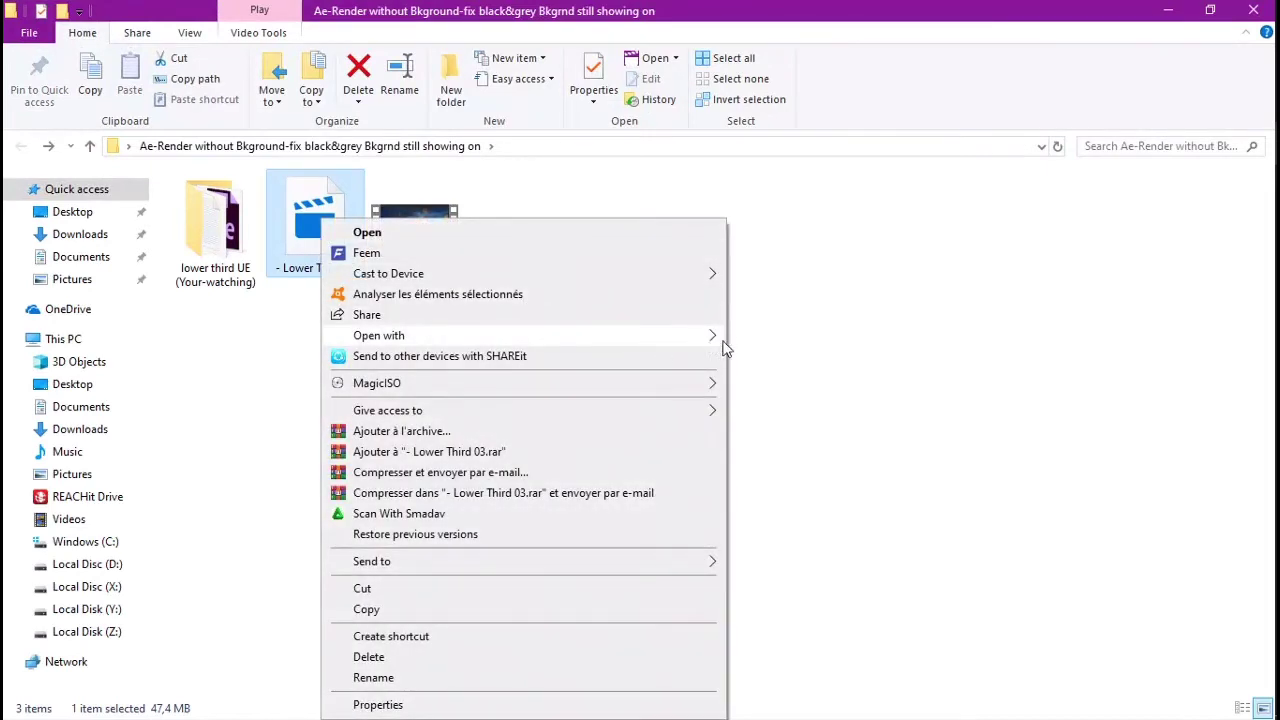
pyautogui.moveTo(705, 340)
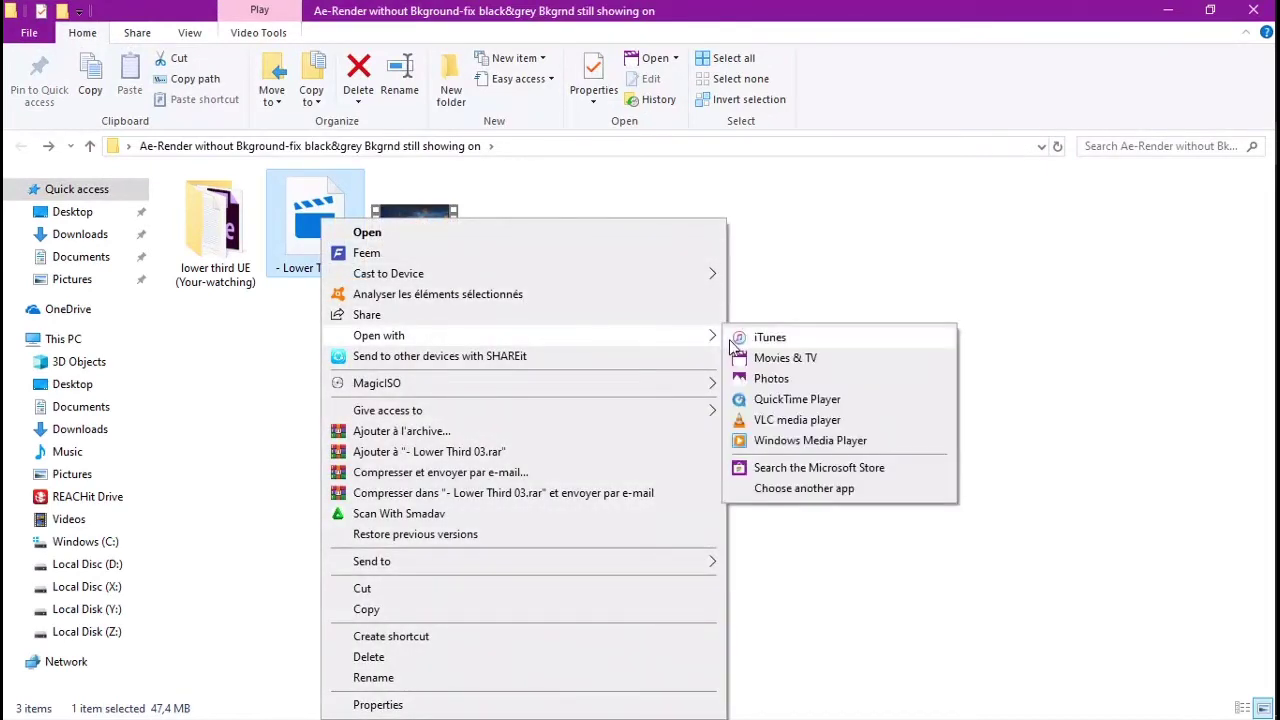
pyautogui.click(794, 422)
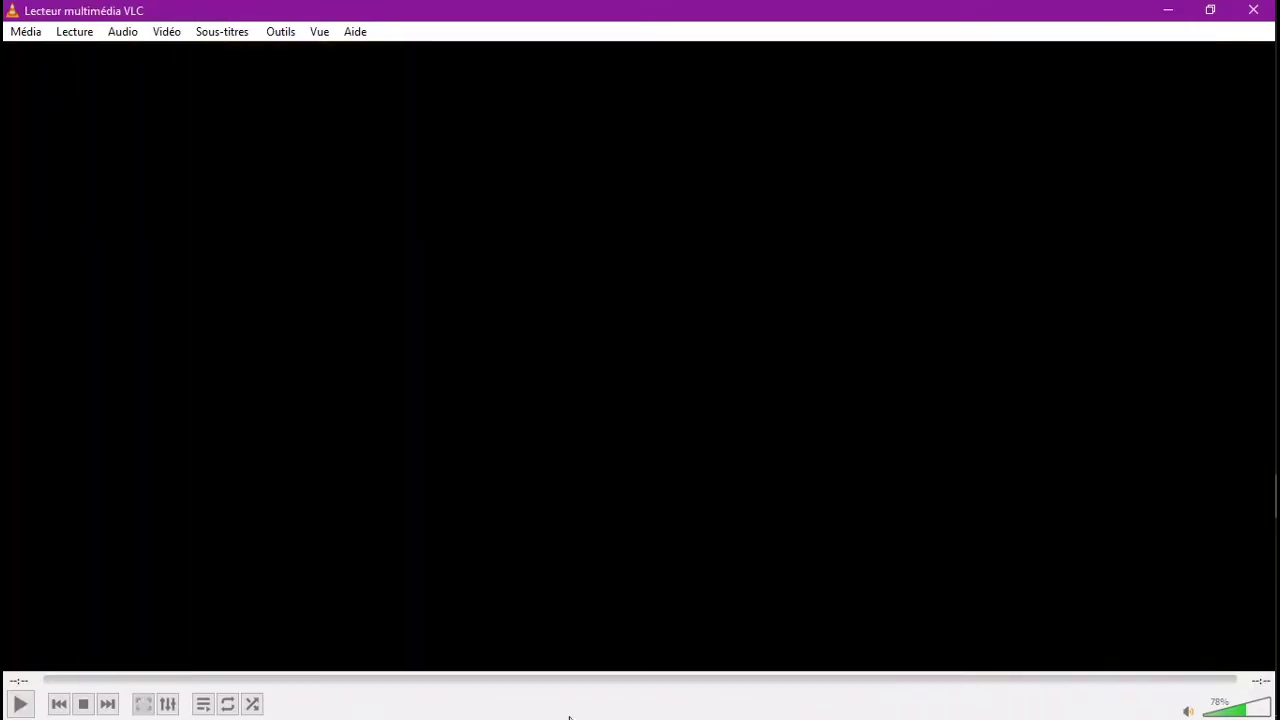
pyautogui.click(20, 704)
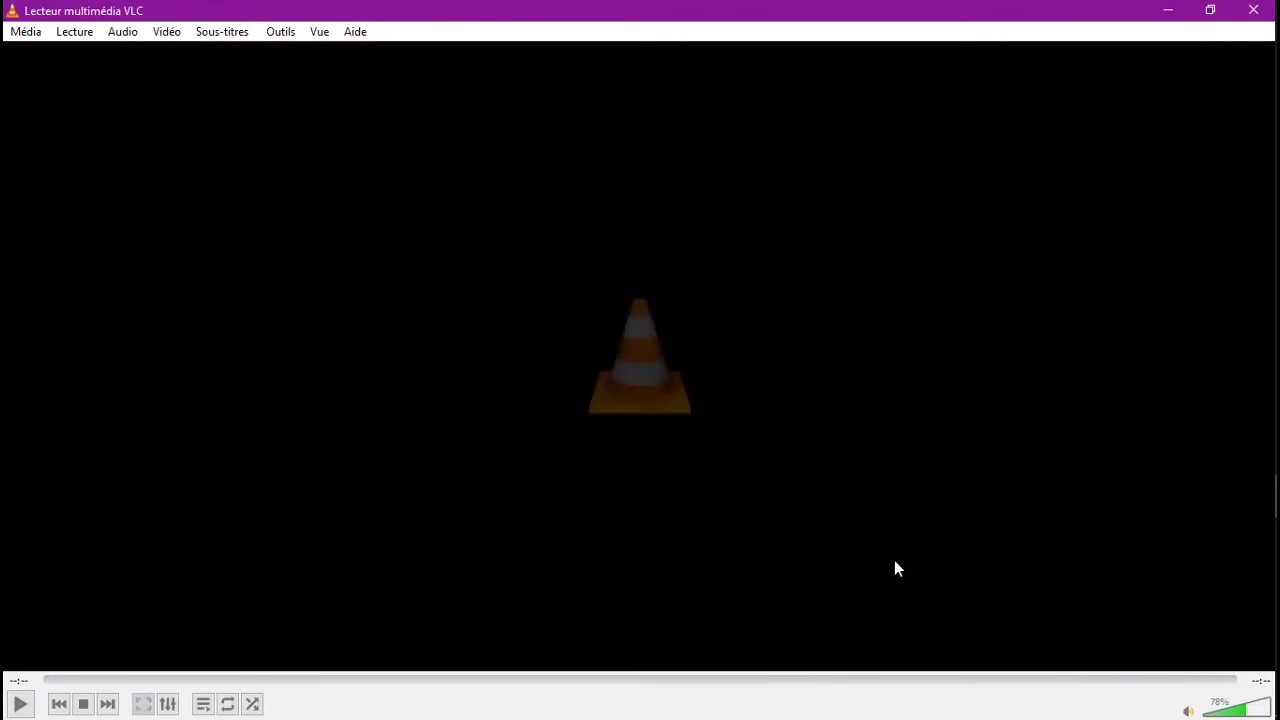
pyautogui.click(1253, 10)
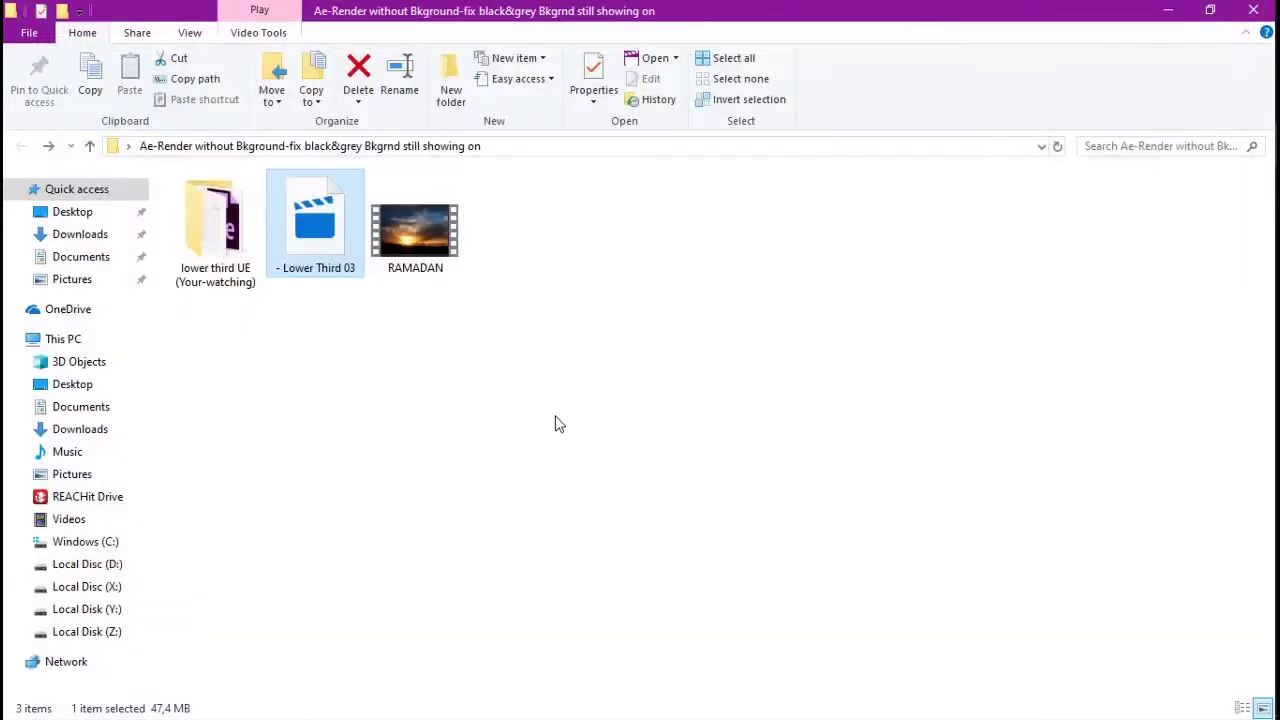
pyautogui.click(334, 282)
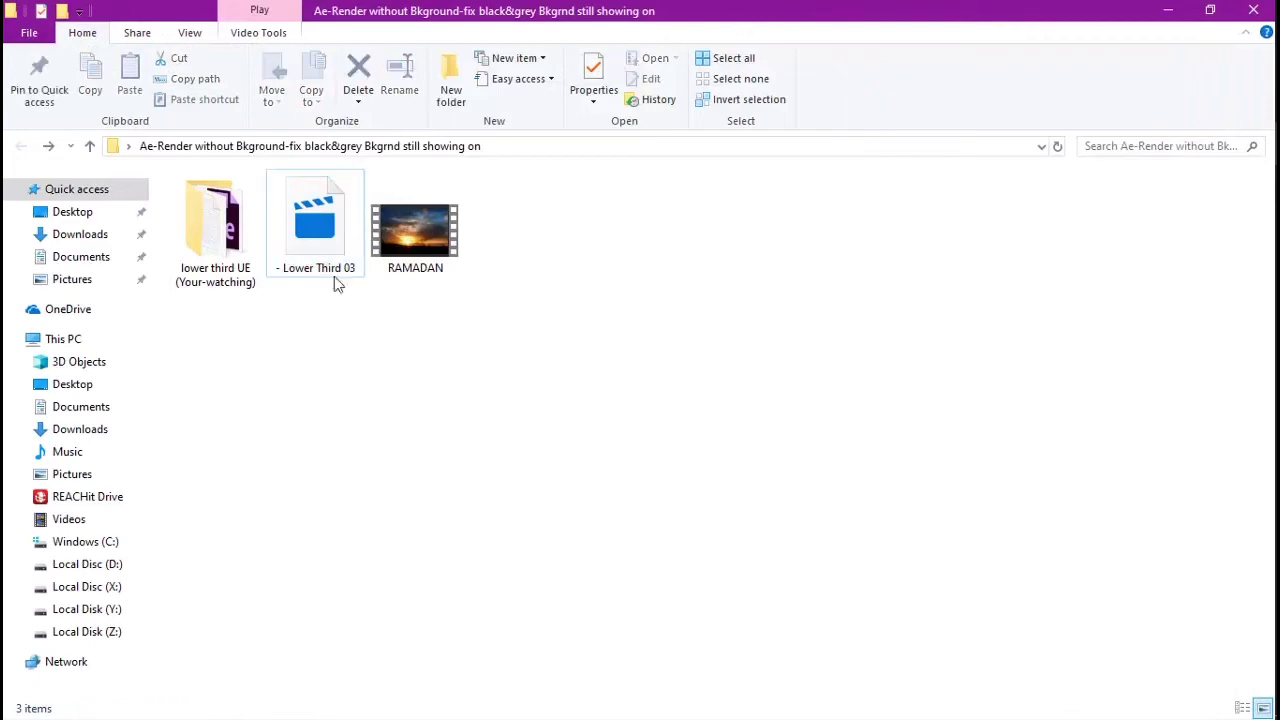
# - Switch to Video Pro X and look through its effects, title templates and audio sections before returning to the import files
pyautogui.press('super+Tab')
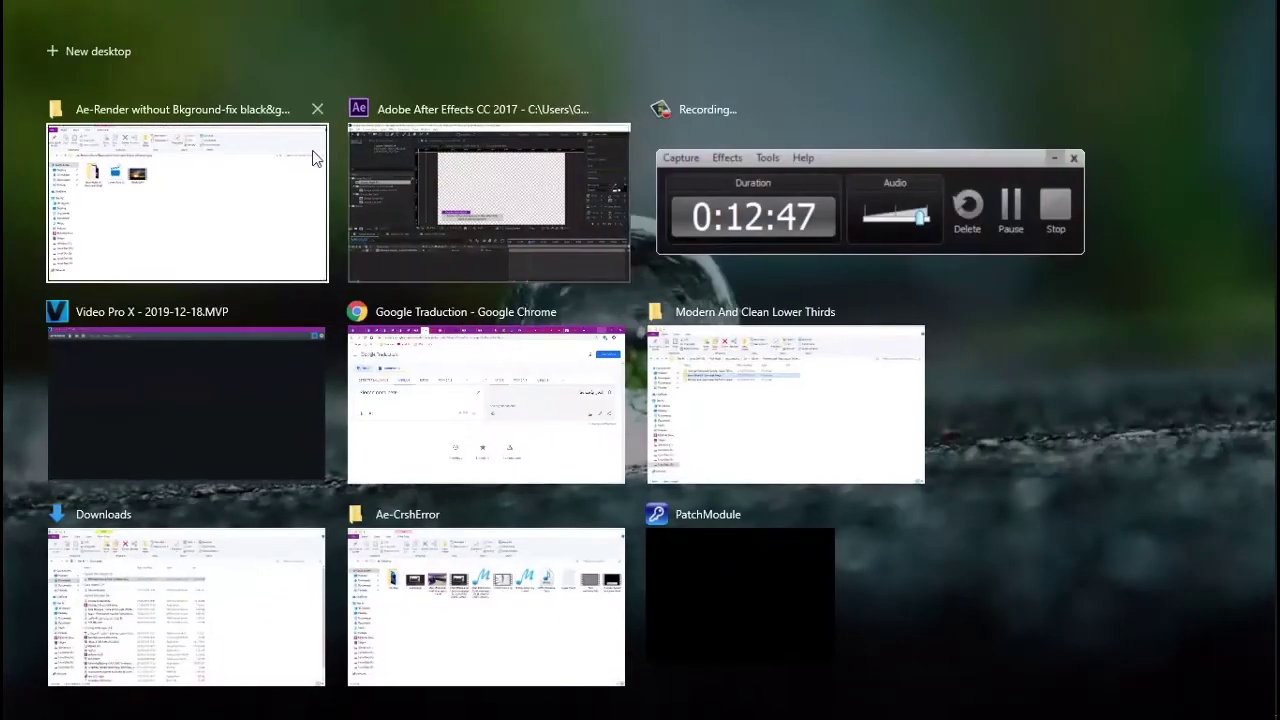
pyautogui.click(197, 372)
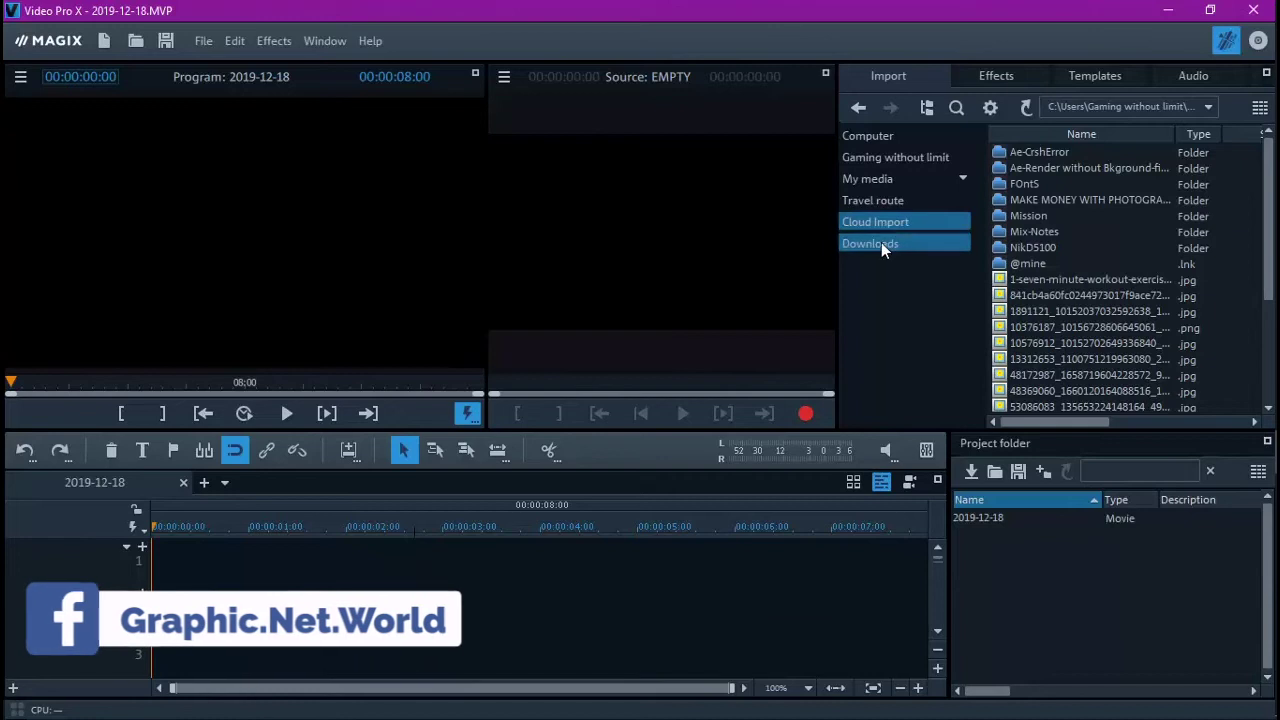
pyautogui.click(994, 76)
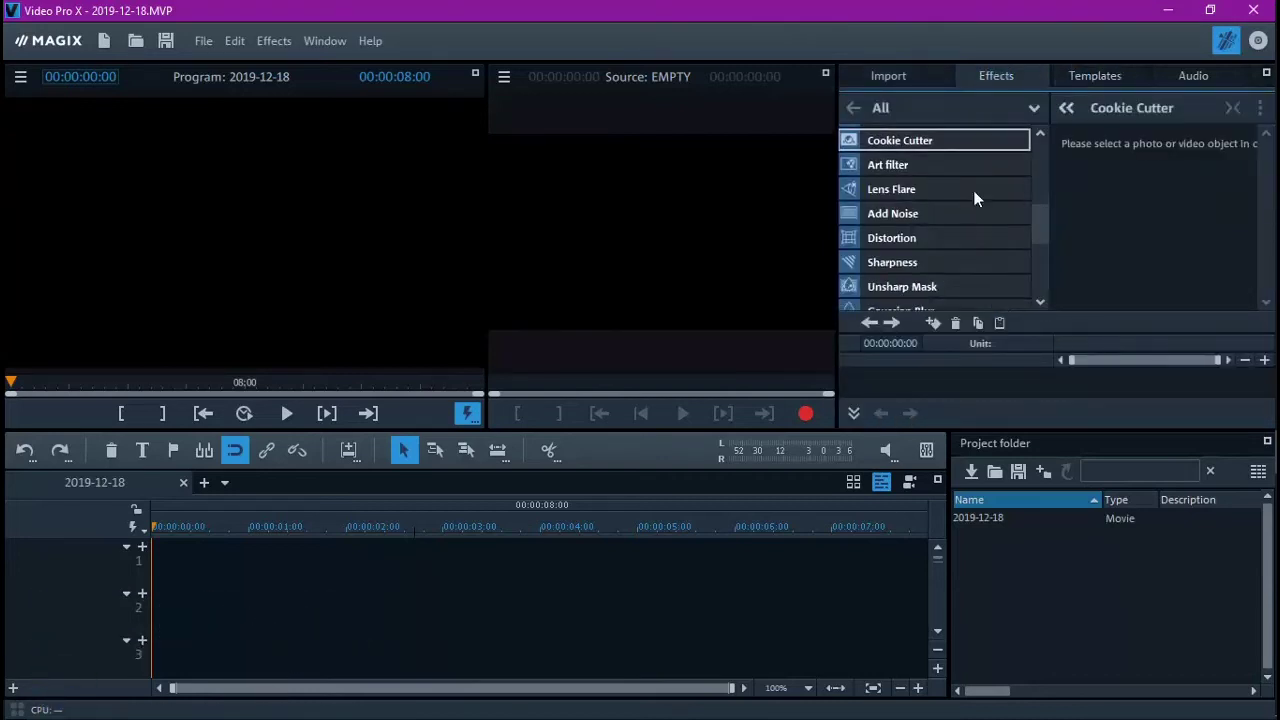
pyautogui.moveTo(1037, 227); pyautogui.dragTo(1067, 100)
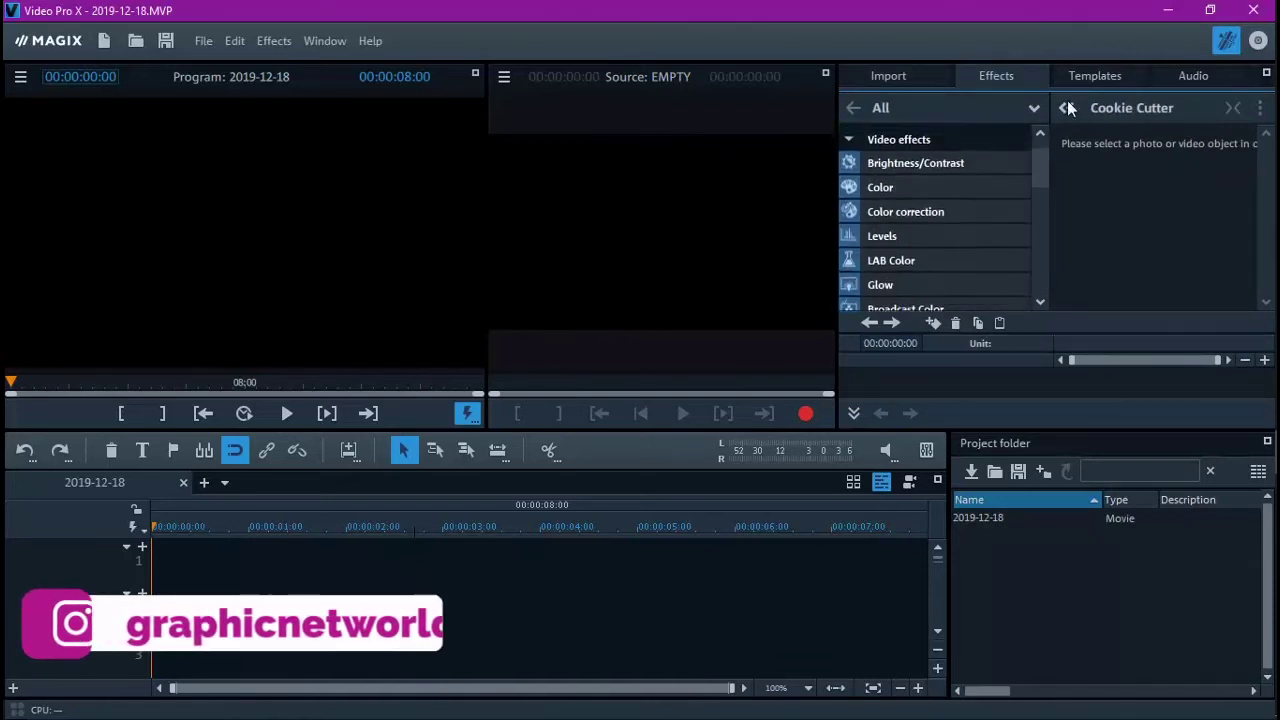
pyautogui.click(1088, 76)
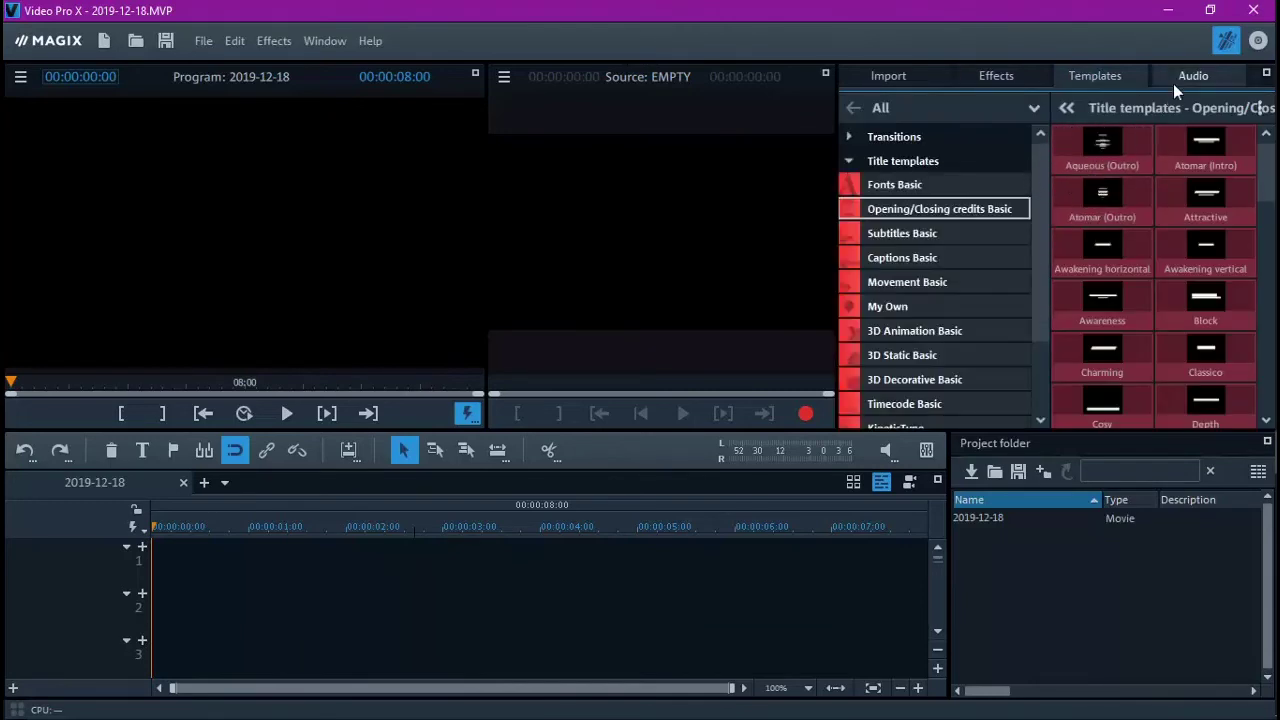
pyautogui.click(1187, 76)
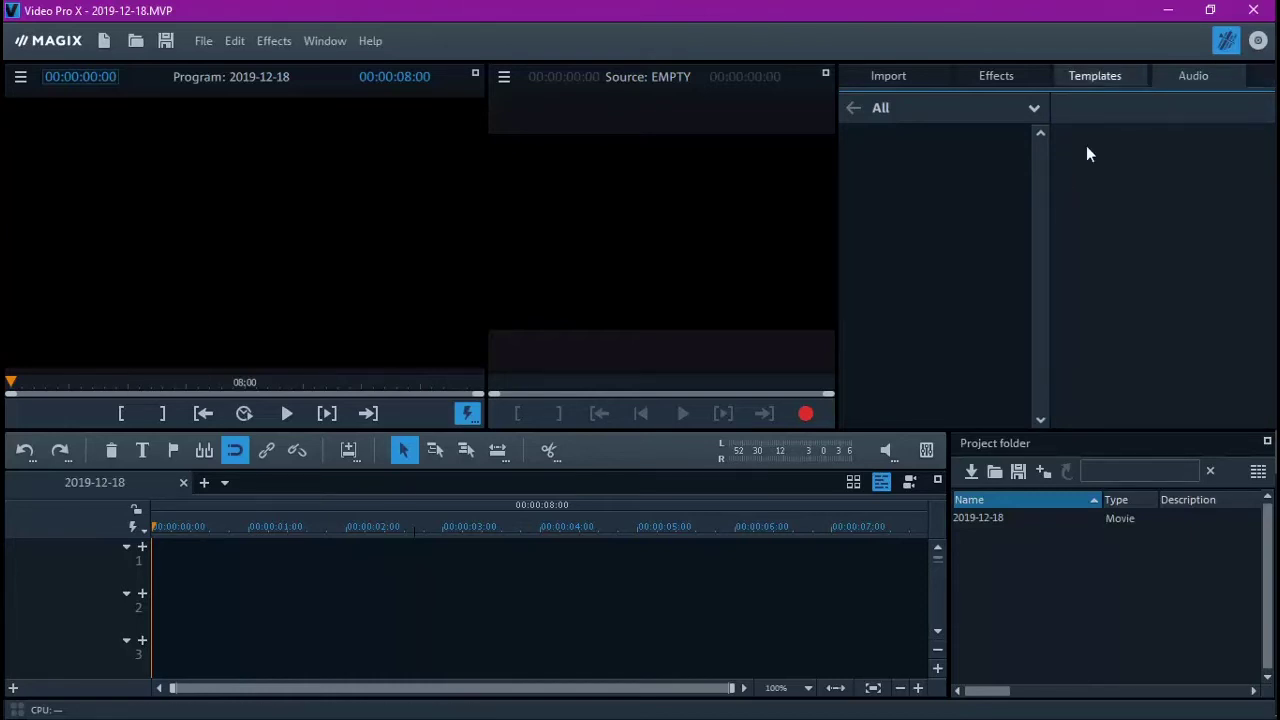
pyautogui.click(888, 76)
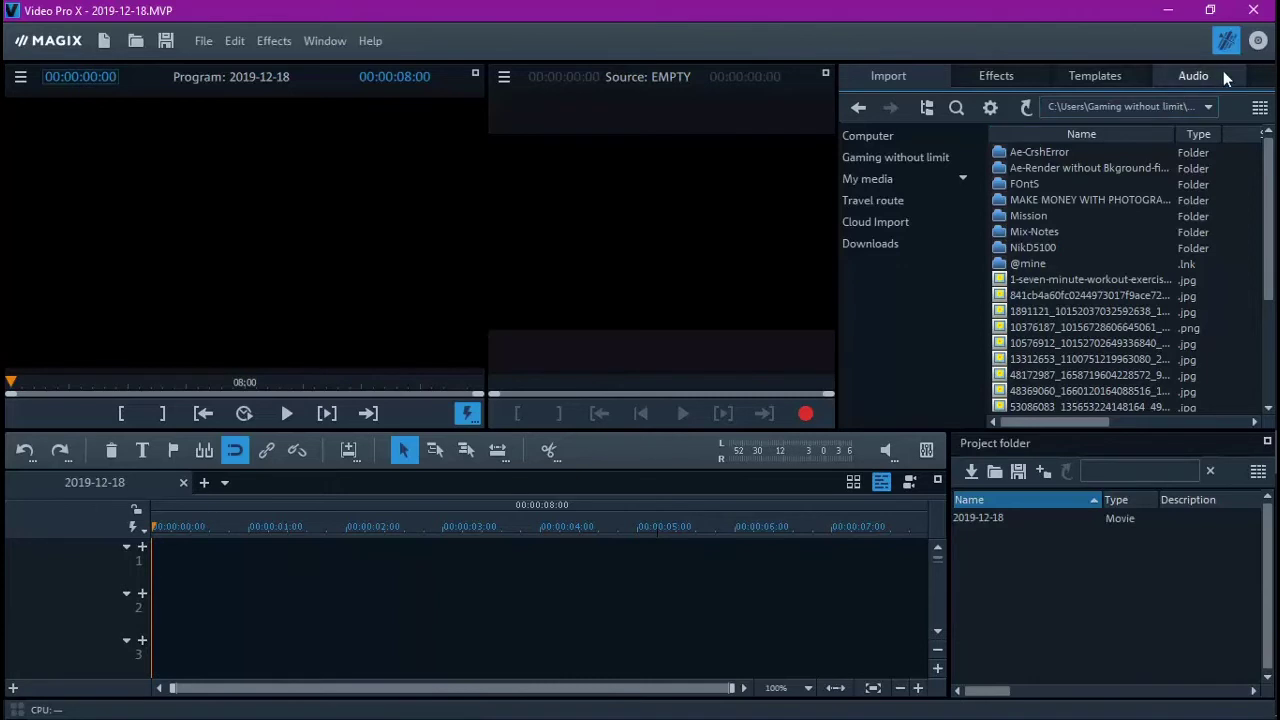
# - Examine the add-on content categories, including Movie templates & editing templates, Movie looks and Sound effects
pyautogui.click(1252, 77)
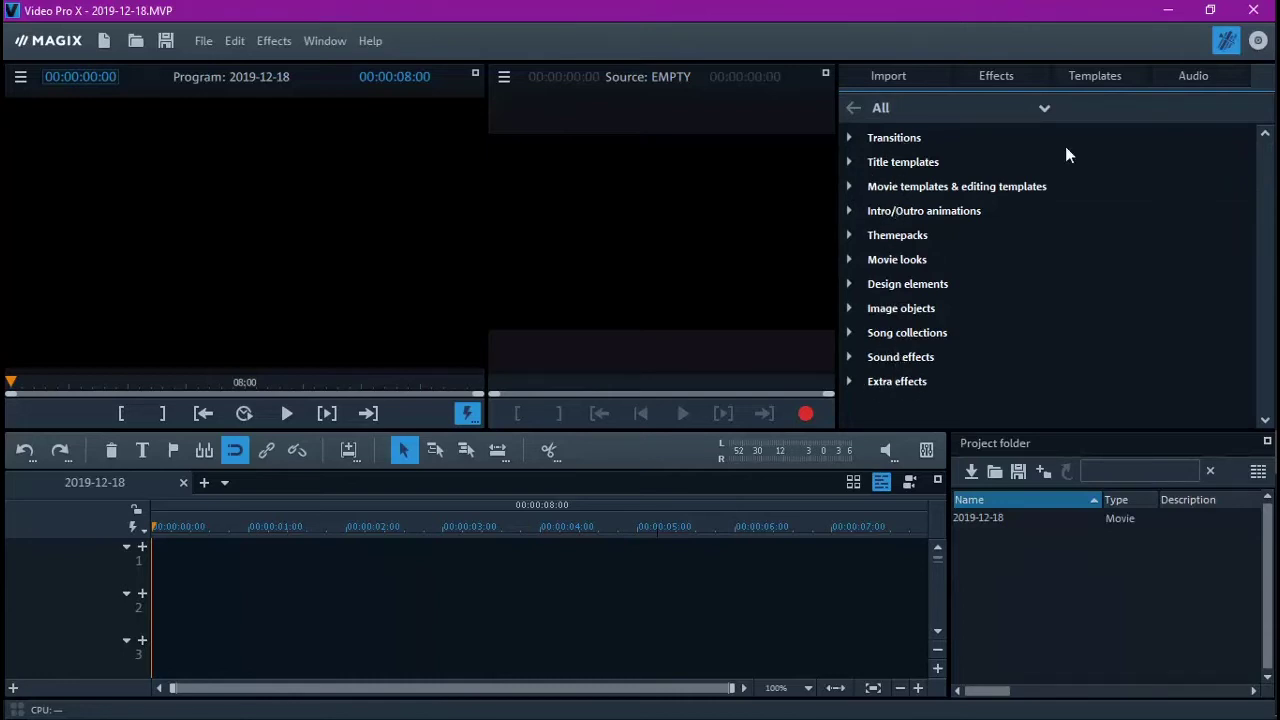
pyautogui.click(850, 137)
pyautogui.click(849, 136)
pyautogui.click(849, 187)
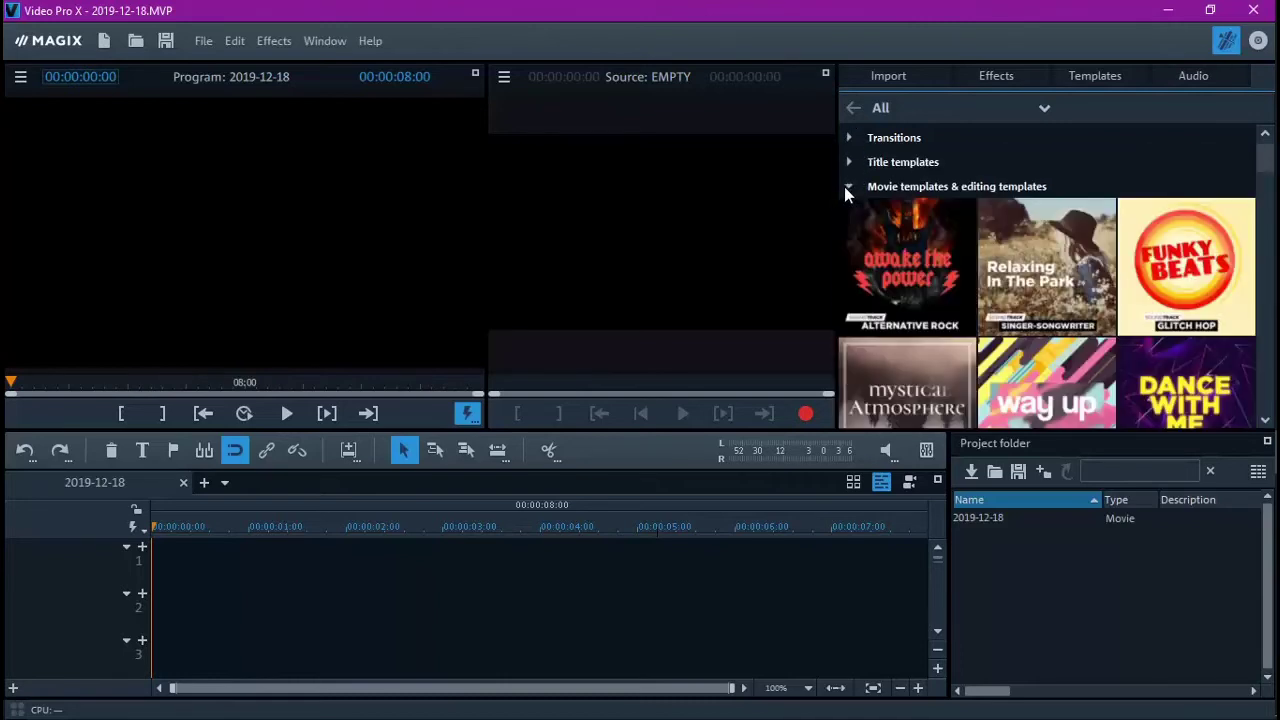
pyautogui.click(848, 186)
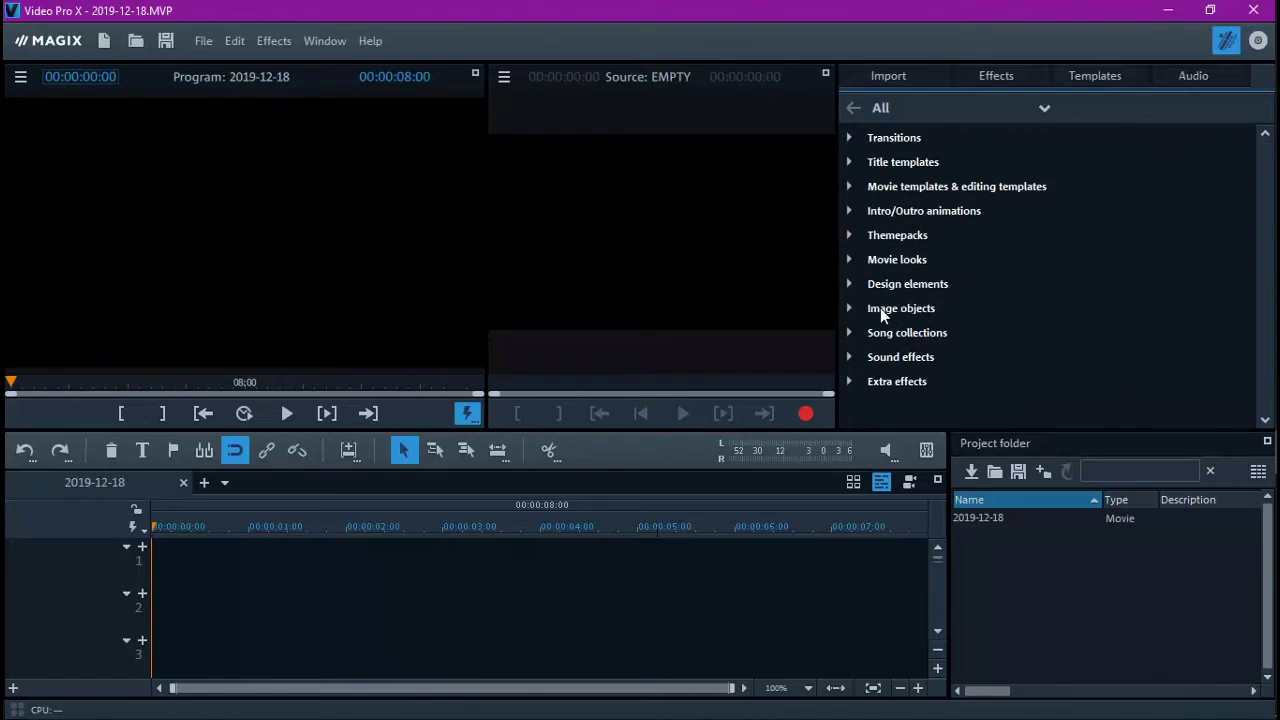
pyautogui.click(848, 257)
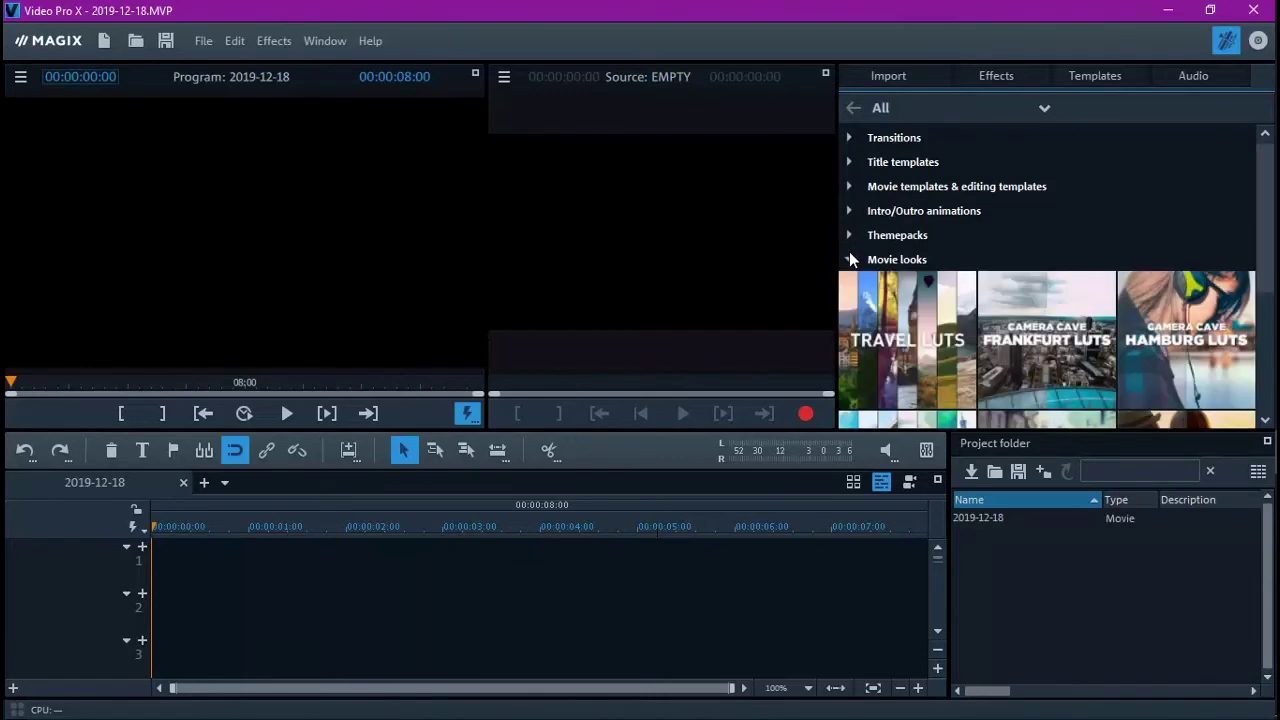
pyautogui.click(849, 257)
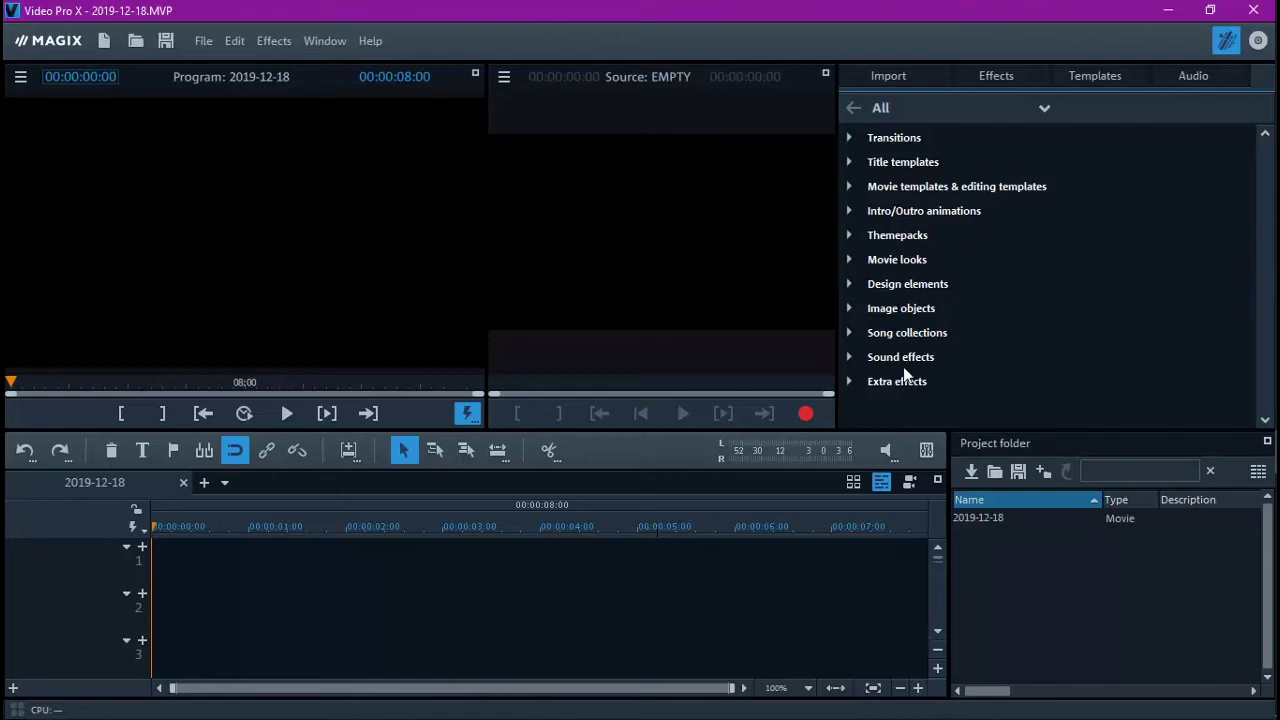
pyautogui.click(850, 357)
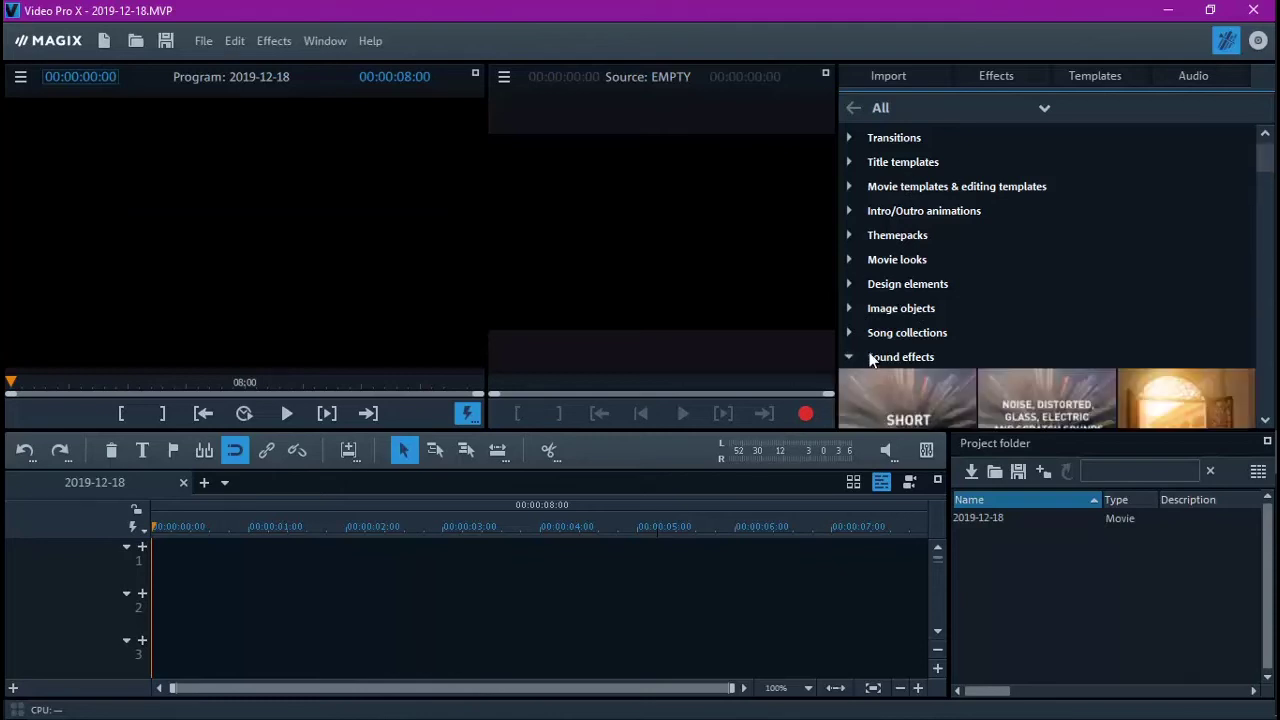
pyautogui.scroll(-5, 1024, 265)
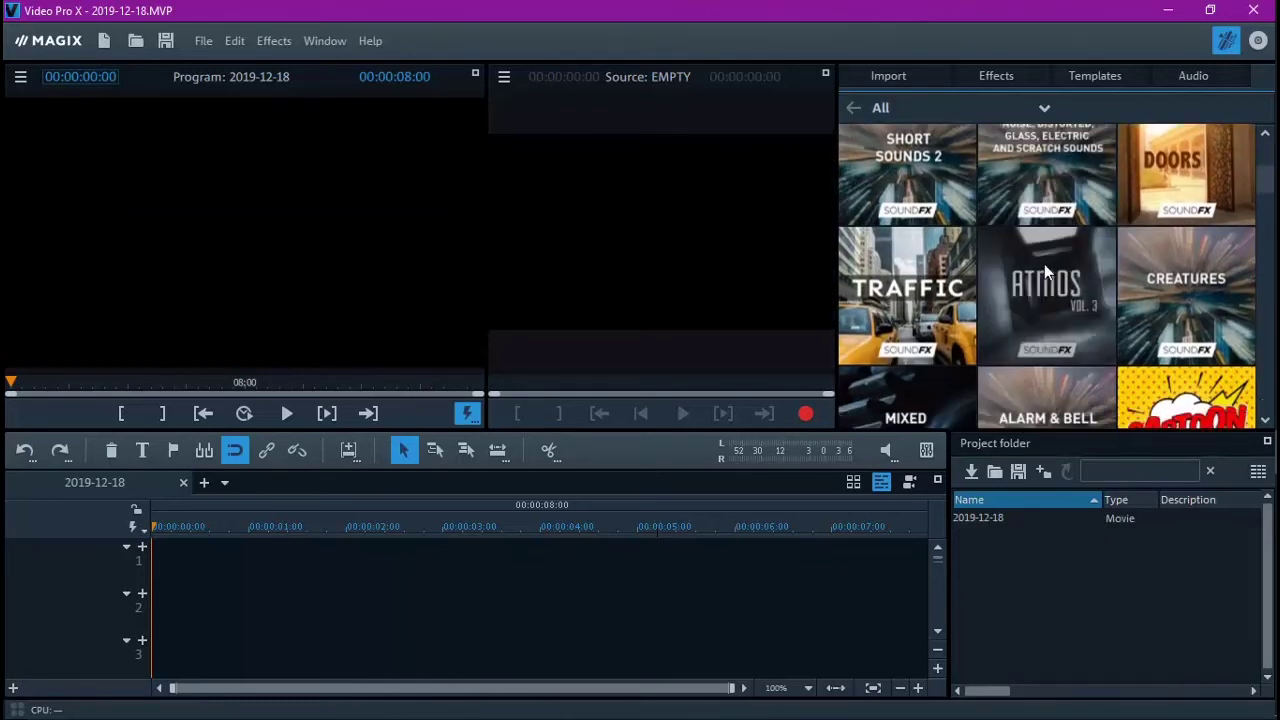
pyautogui.scroll(5, 1037, 268)
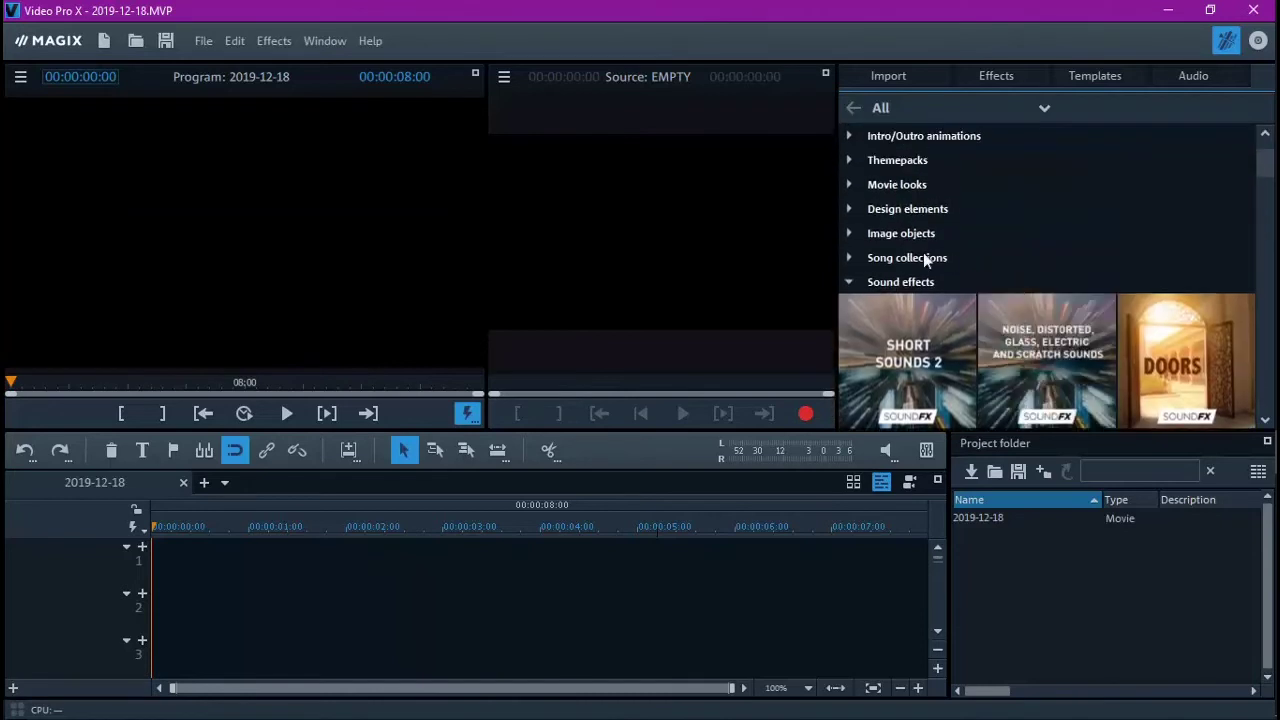
pyautogui.click(849, 282)
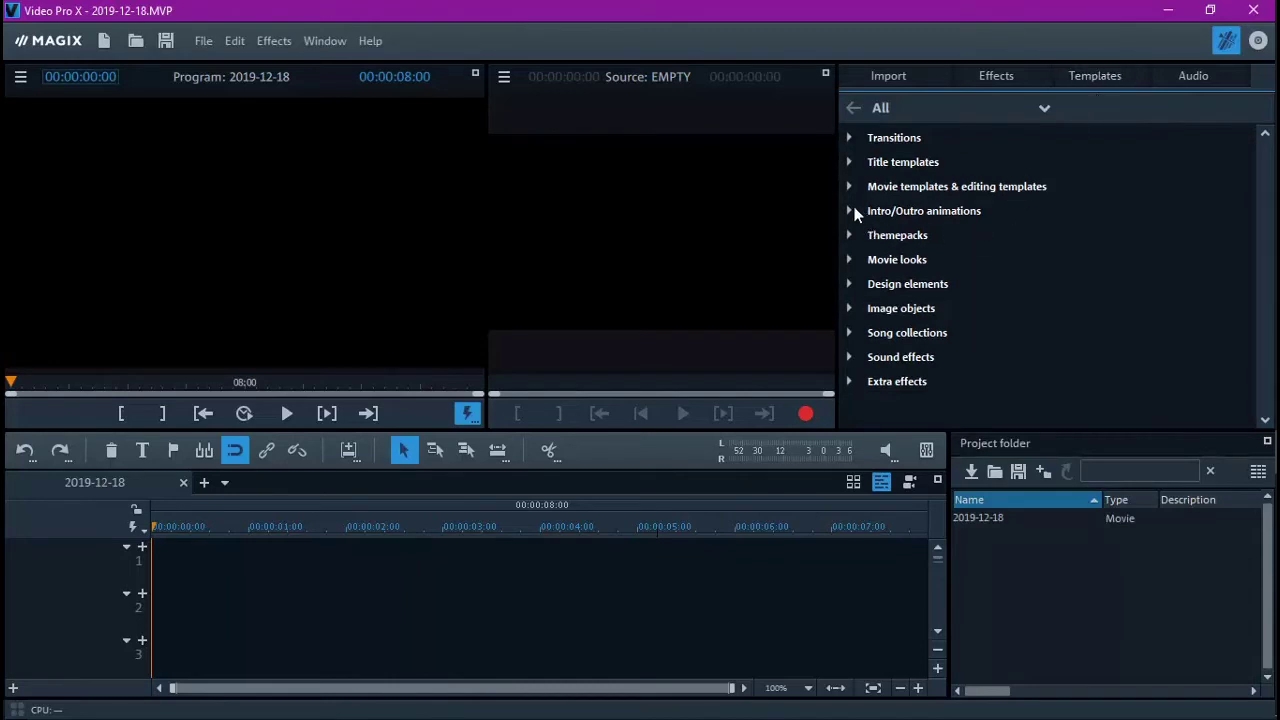
# - Place the RAMADAN clip from the "Ae-Render without Bkground" folder at the start of track 1 without adjusting the movie settings
pyautogui.click(908, 77)
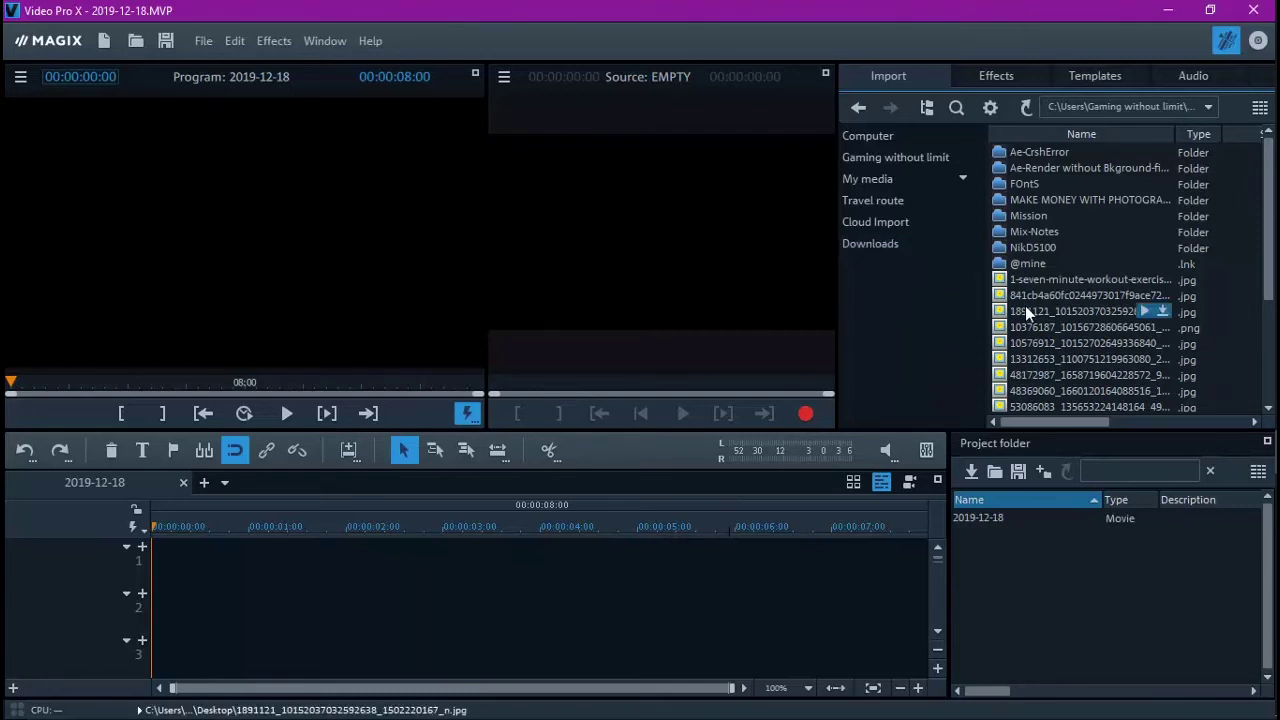
pyautogui.doubleClick(1045, 165)
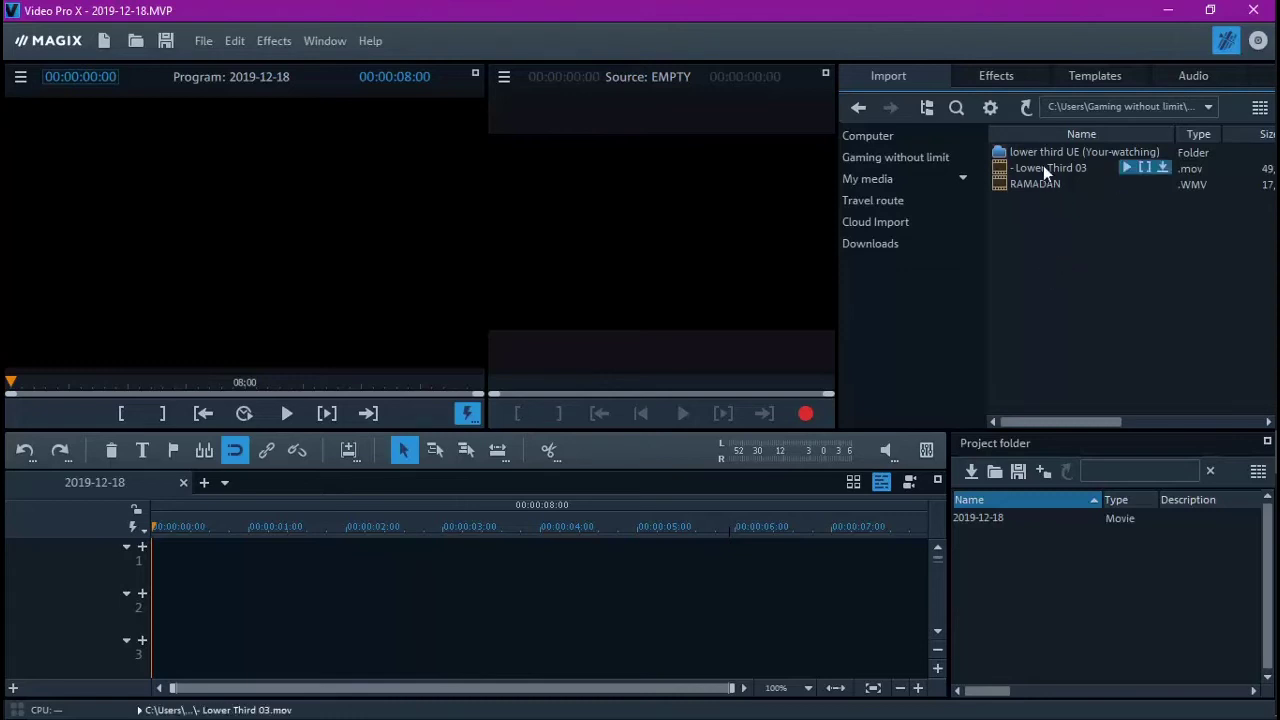
pyautogui.click(1026, 185)
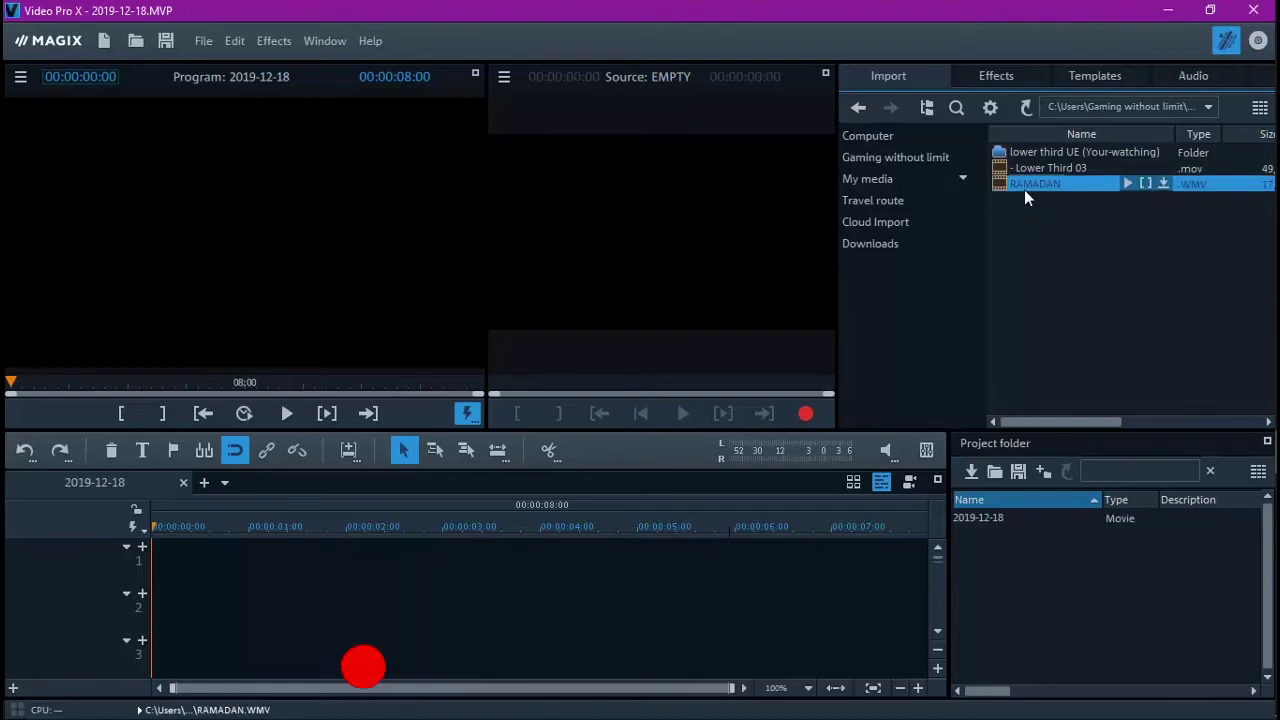
pyautogui.moveTo(1016, 186)
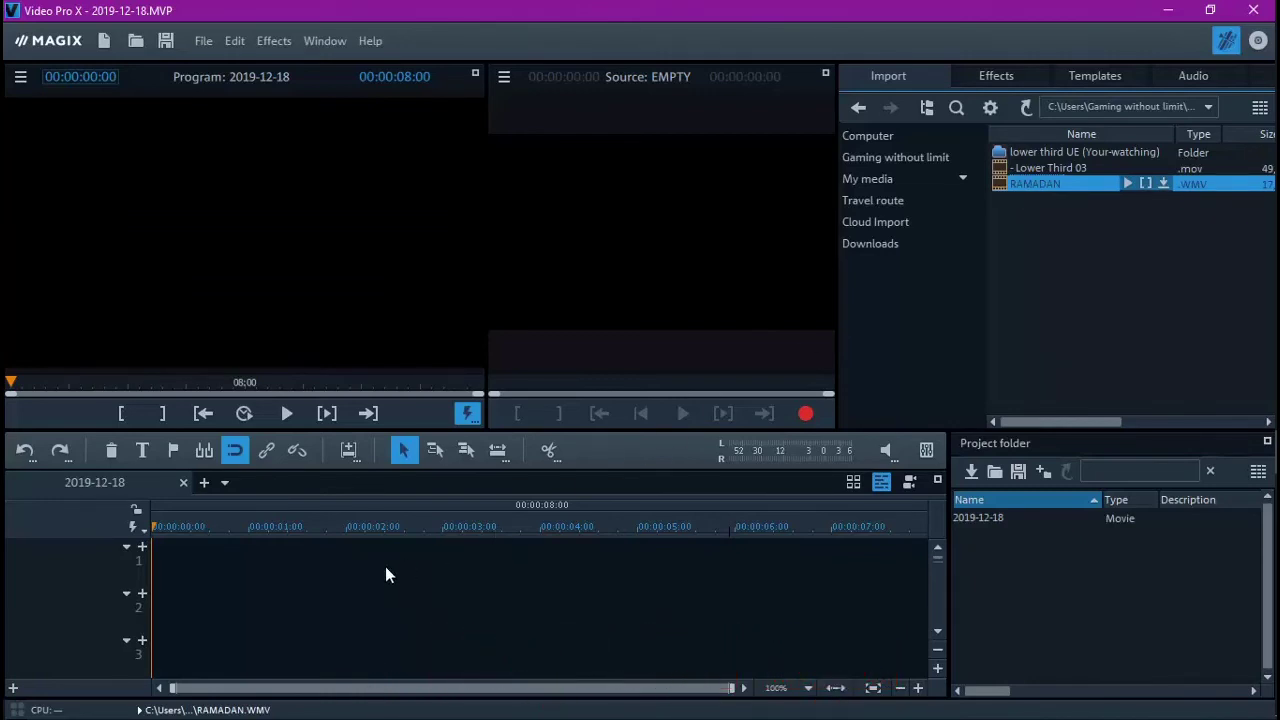
pyautogui.moveTo(265, 568); pyautogui.dragTo(200, 565)
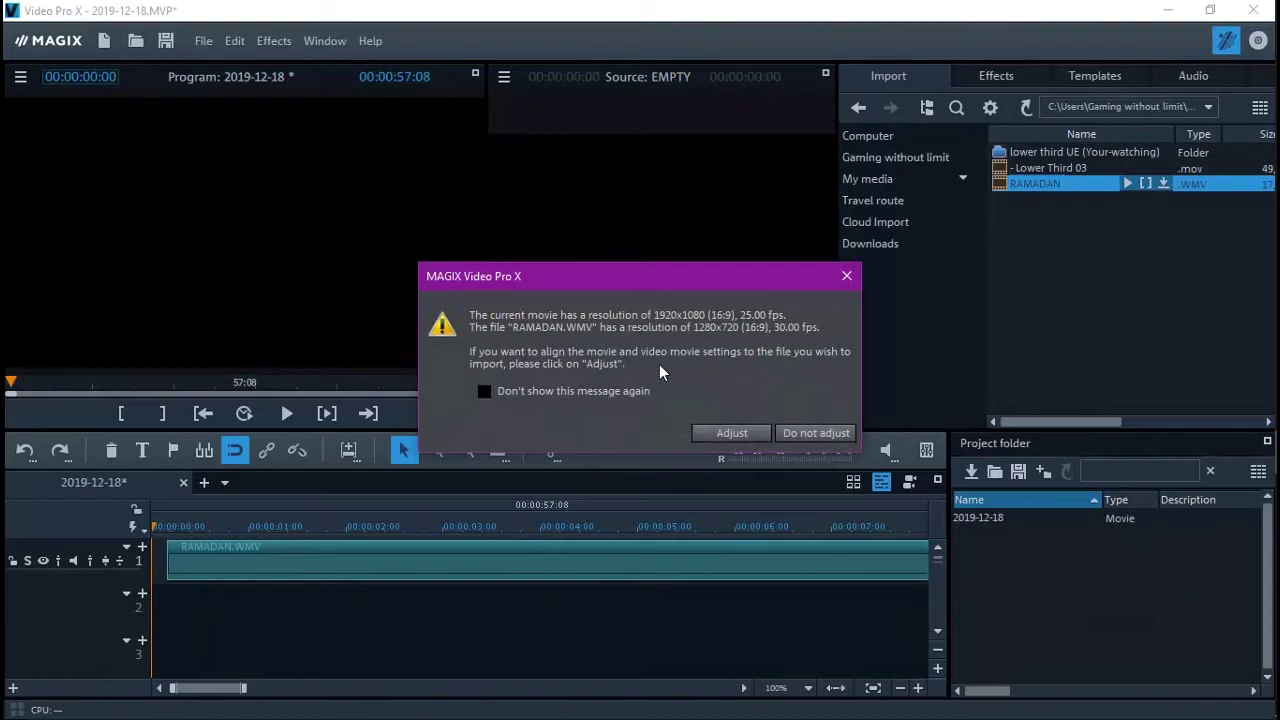
pyautogui.click(814, 433)
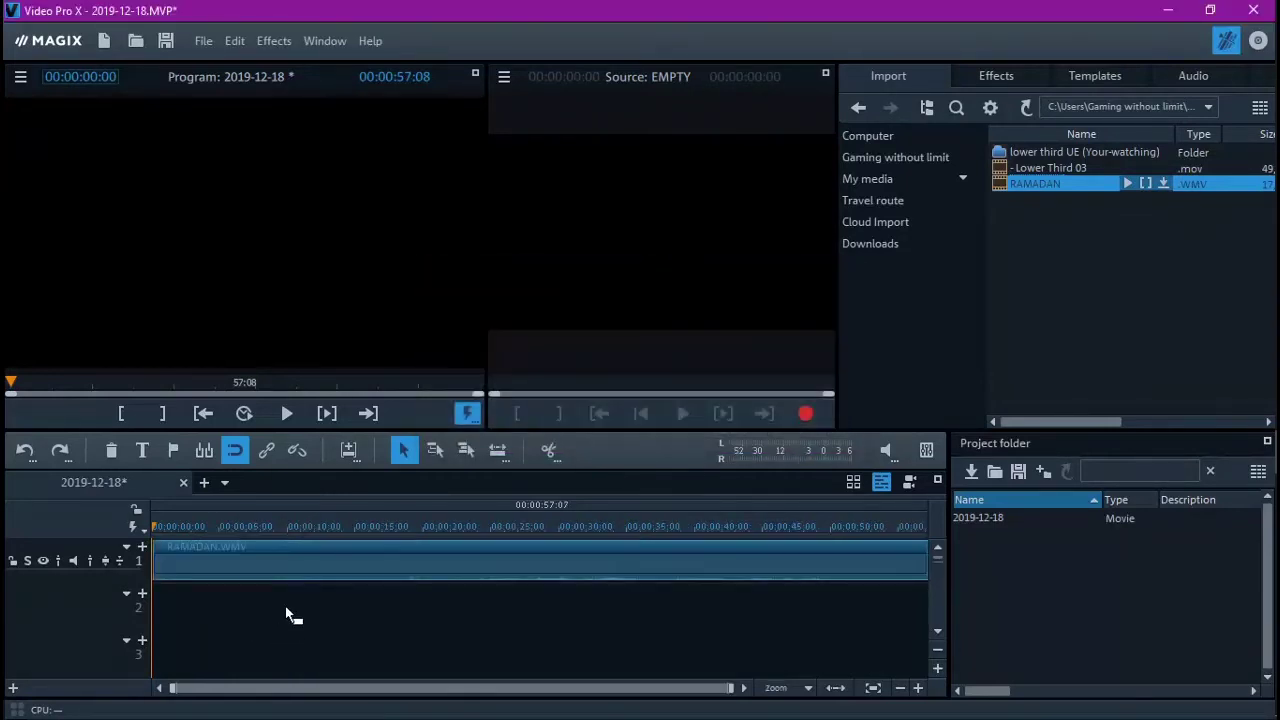
# - Place the - Lower Third 03 clip on track 2 under the RAMADAN clip, starting at about 8.5 seconds
pyautogui.click(366, 569)
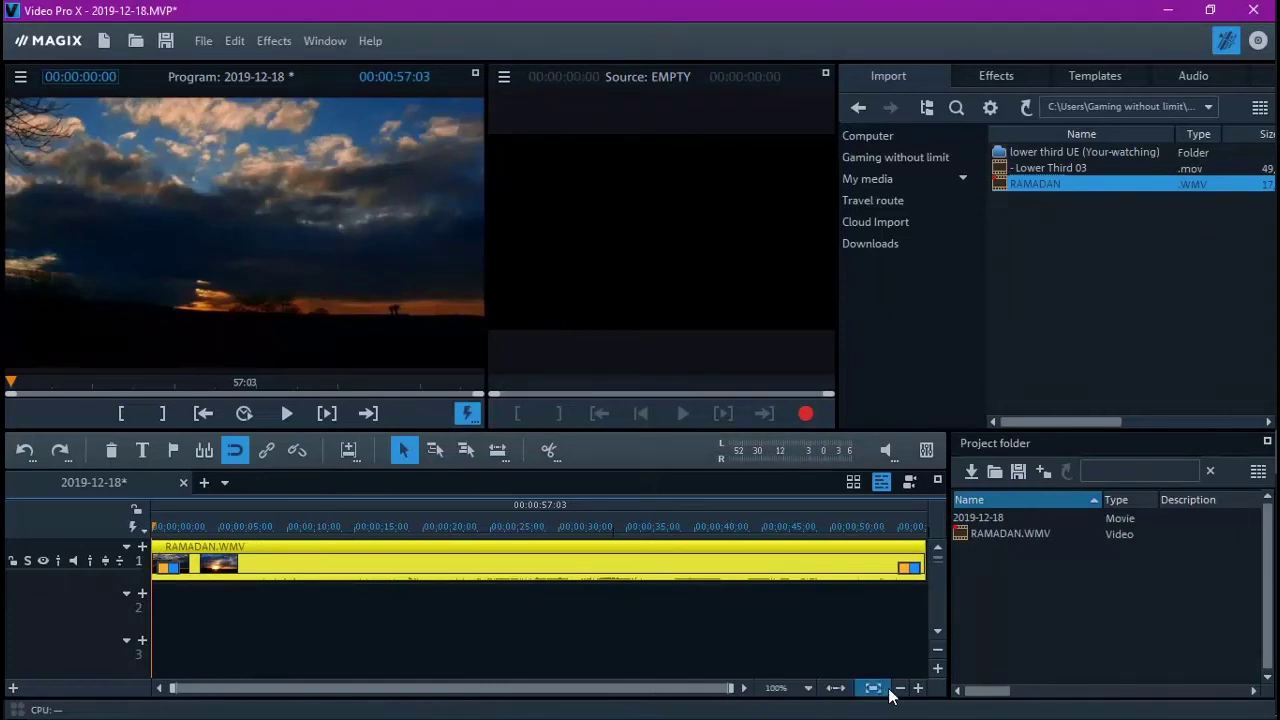
pyautogui.click(900, 689)
pyautogui.click(917, 688)
pyautogui.moveTo(420, 689)
pyautogui.mouseDown()
pyautogui.moveTo(515, 693)
pyautogui.moveTo(396, 689)
pyautogui.mouseUp()
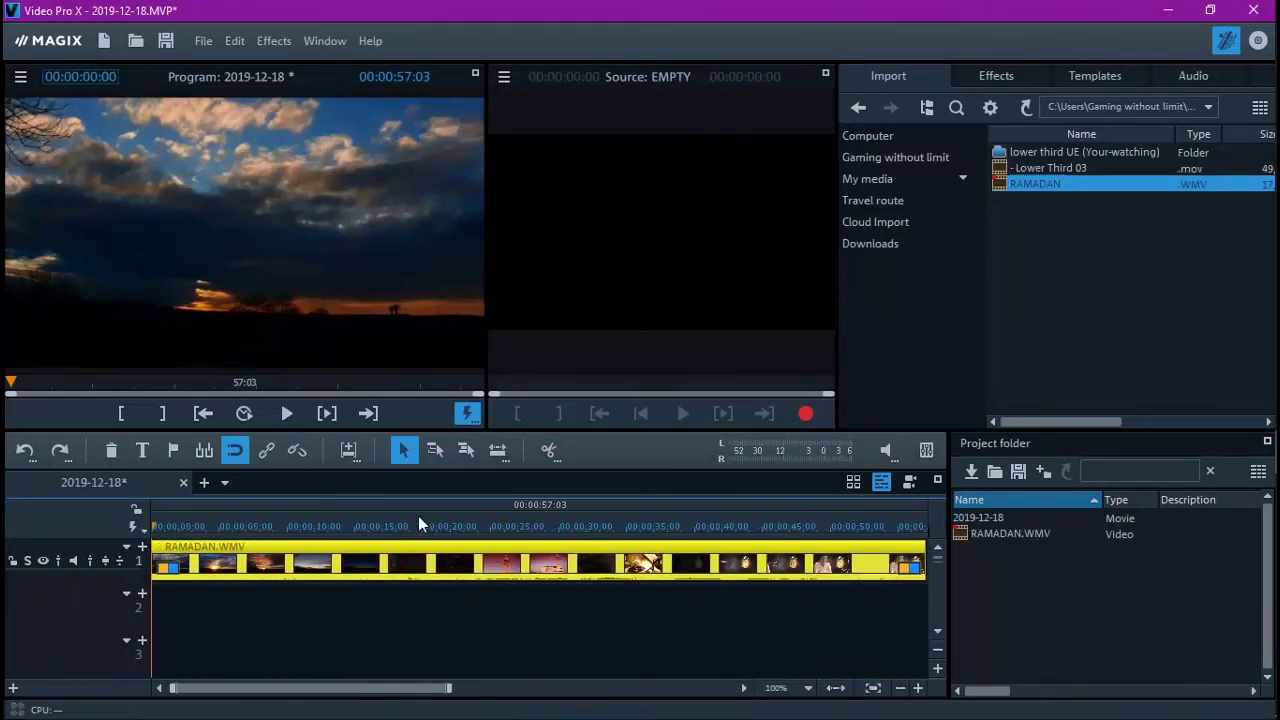
pyautogui.click(1052, 167)
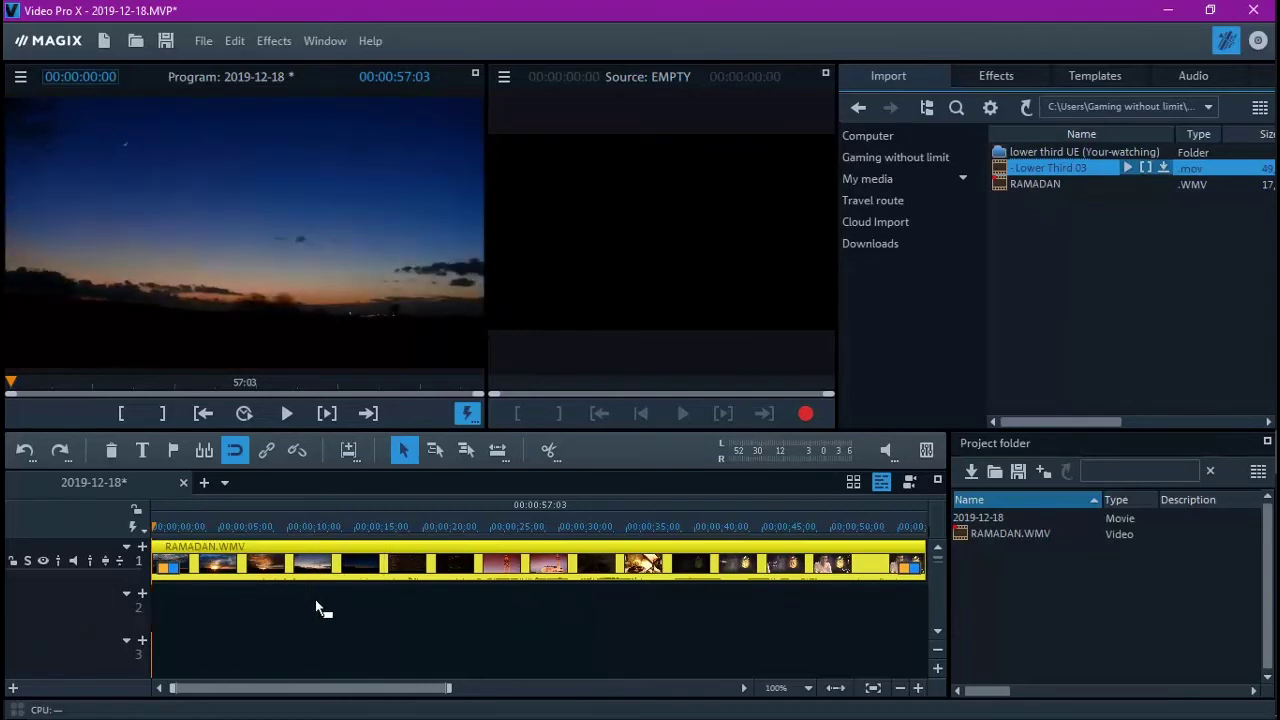
pyautogui.moveTo(315, 599)
pyautogui.mouseDown()
pyautogui.moveTo(284, 595)
pyautogui.moveTo(304, 596)
pyautogui.mouseUp()
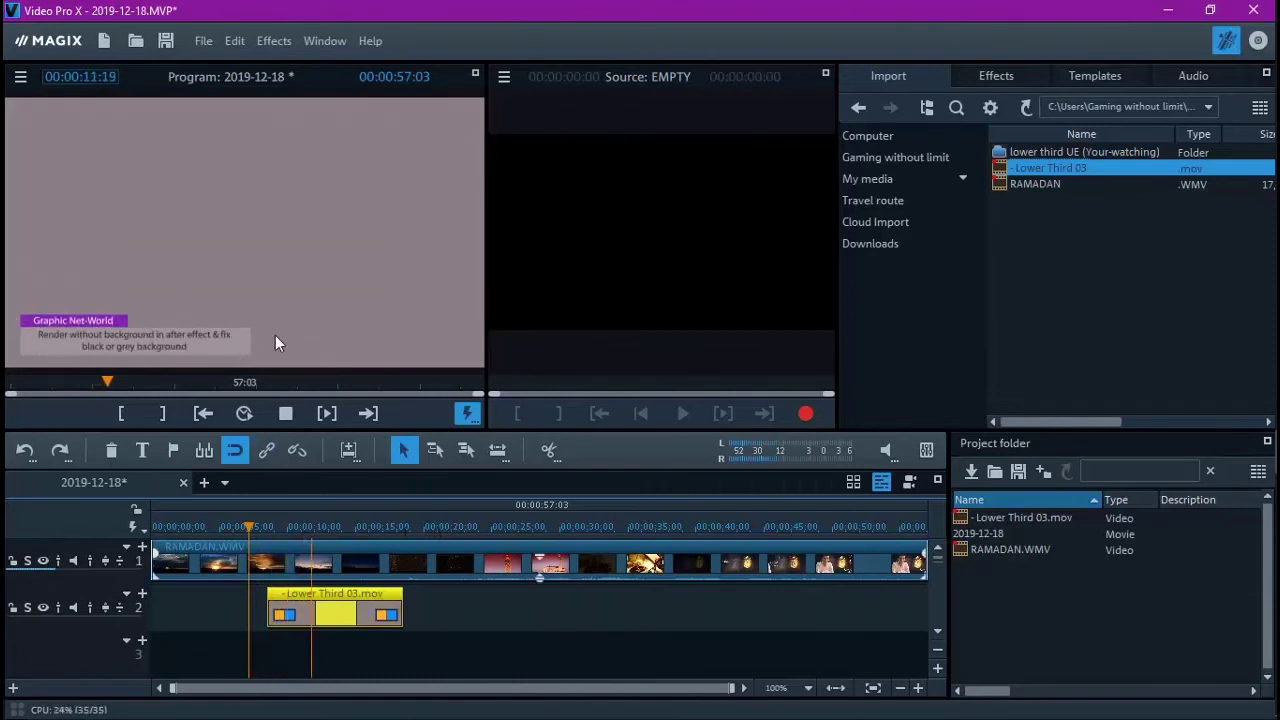
# - Play and scrub through the - Lower Third 03 section of the timeline to check its background over the RAMADAN video
pyautogui.press('space')
pyautogui.click(319, 525)
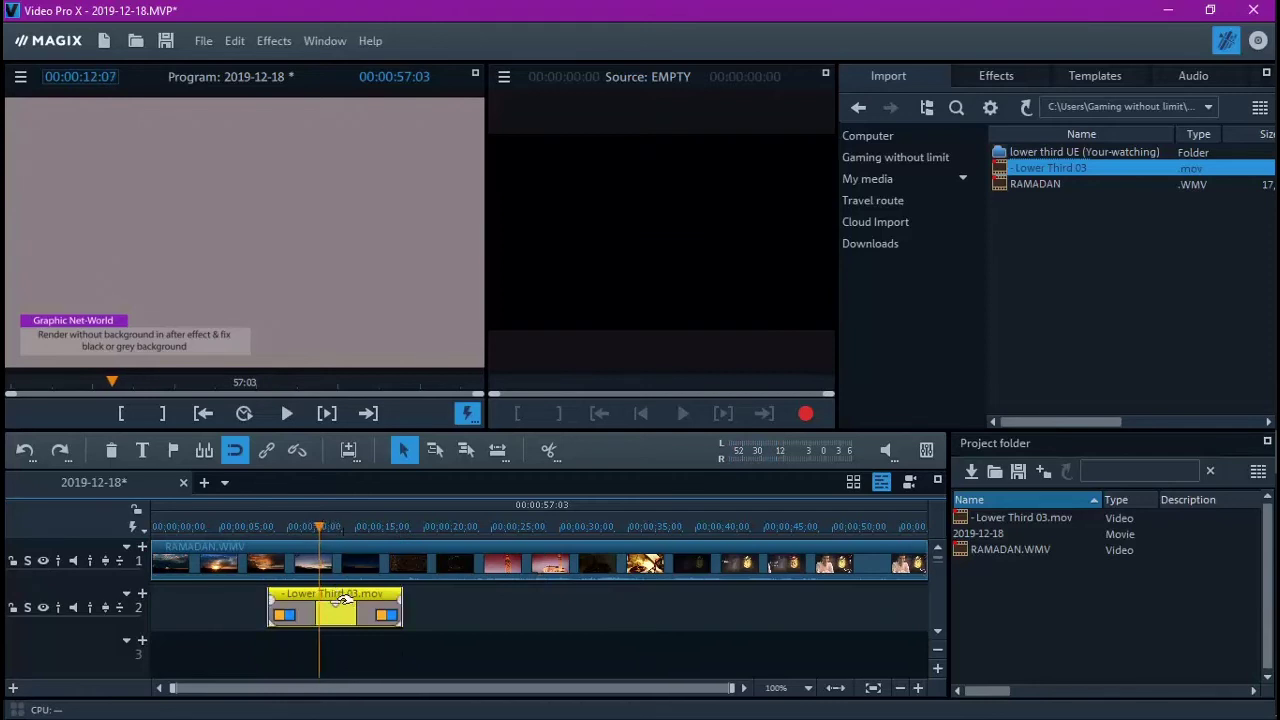
pyautogui.moveTo(319, 526)
pyautogui.mouseDown()
pyautogui.moveTo(372, 528)
pyautogui.moveTo(291, 529)
pyautogui.moveTo(329, 527)
pyautogui.mouseUp()
pyautogui.press('space')
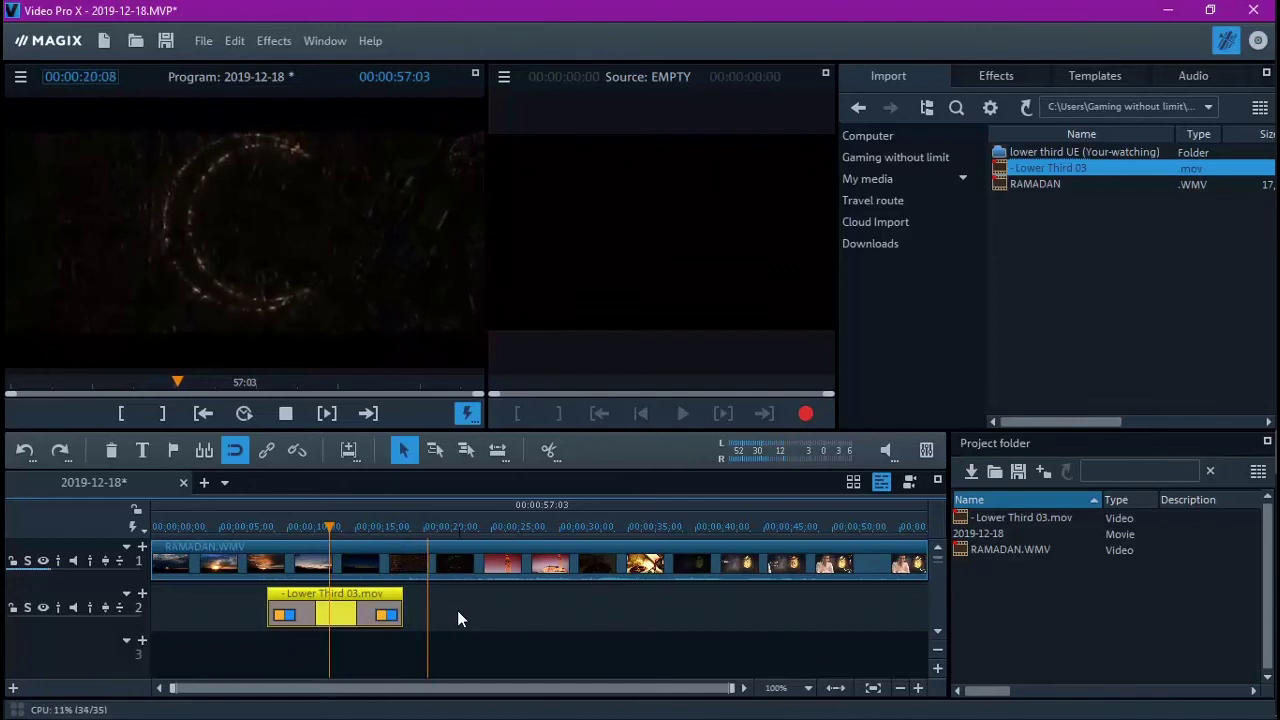
pyautogui.press('space')
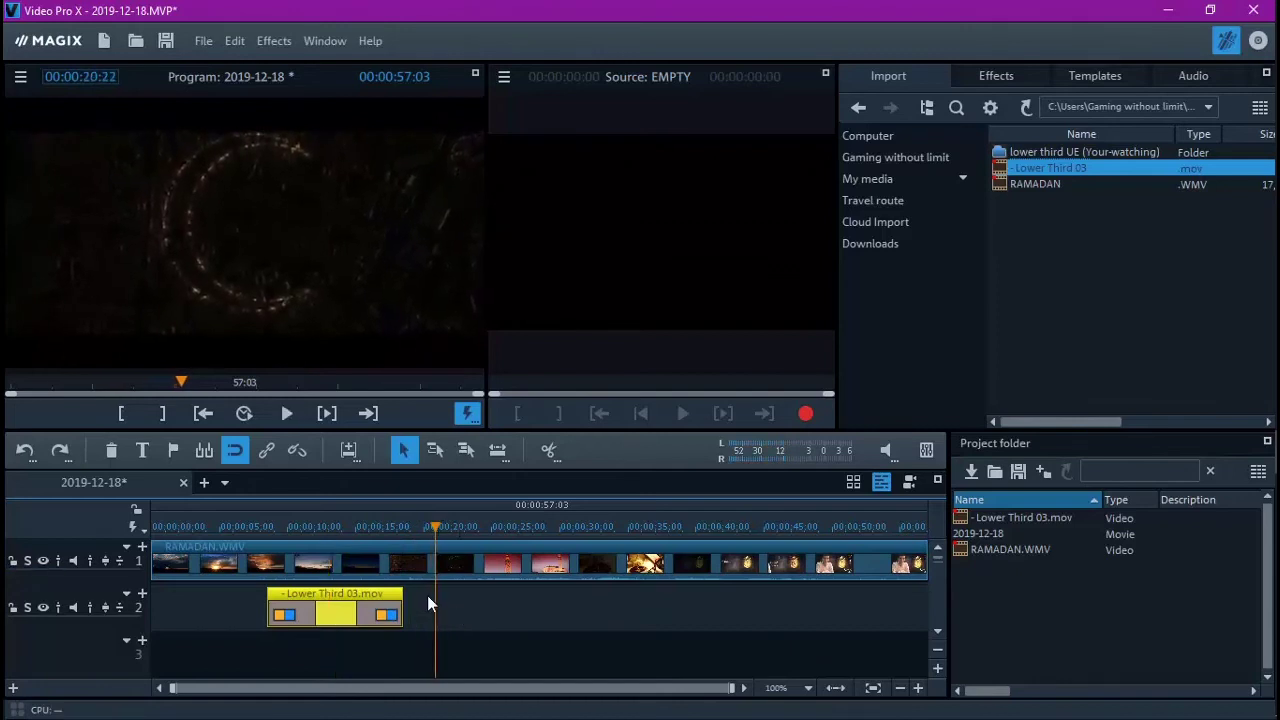
pyautogui.click(266, 524)
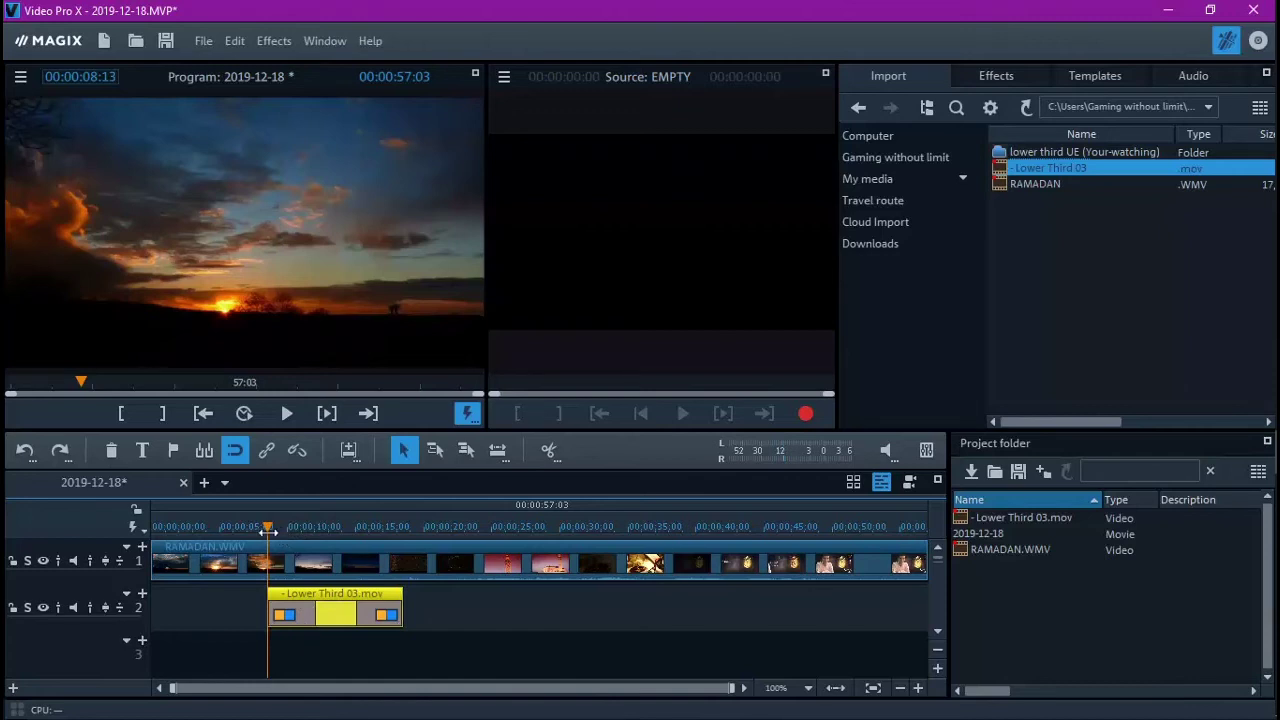
pyautogui.moveTo(273, 530); pyautogui.dragTo(298, 525)
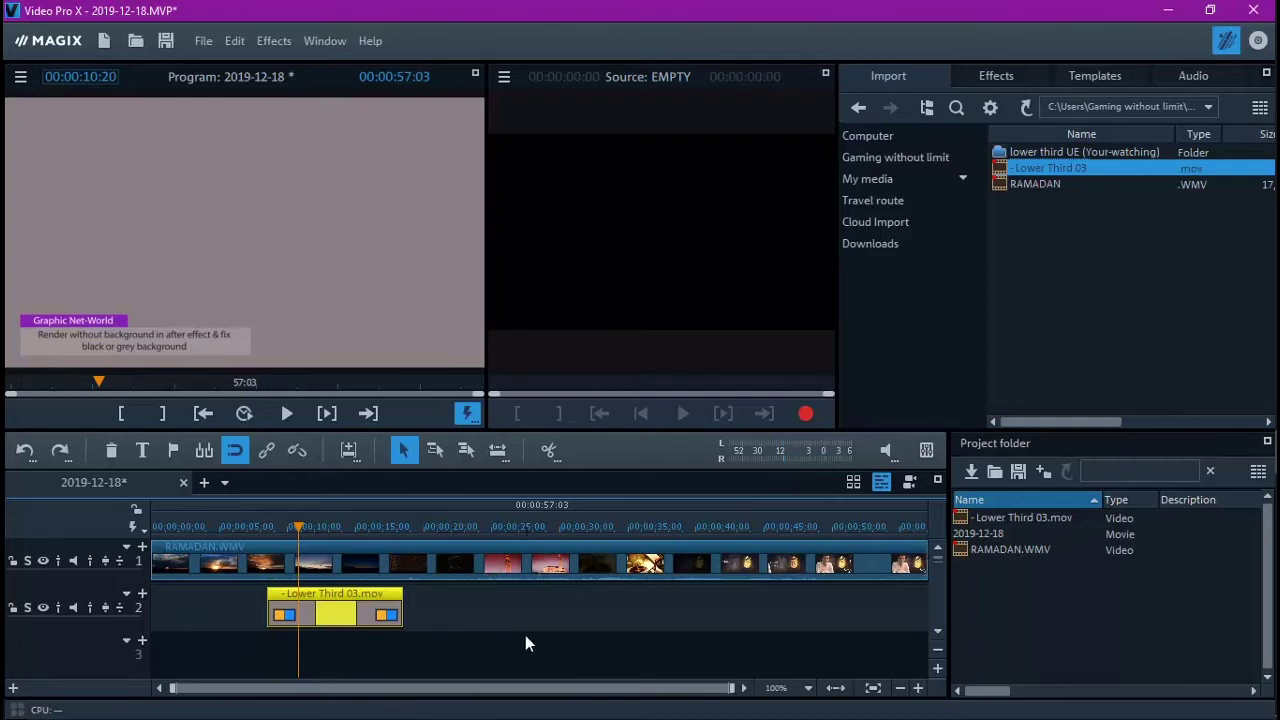
# - Switch to After Effects and add the - Lower Third 03 composition to the render queue, leaving its render settings unchanged
pyautogui.press('super+Tab')
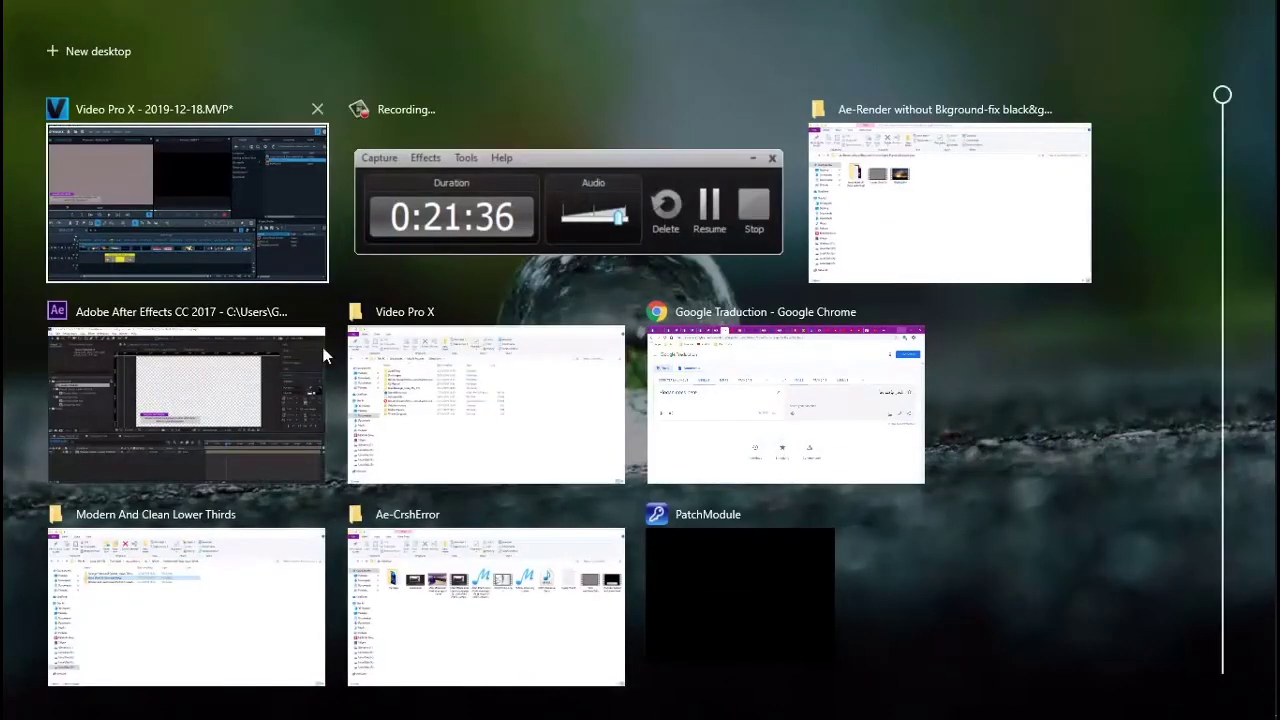
pyautogui.click(205, 404)
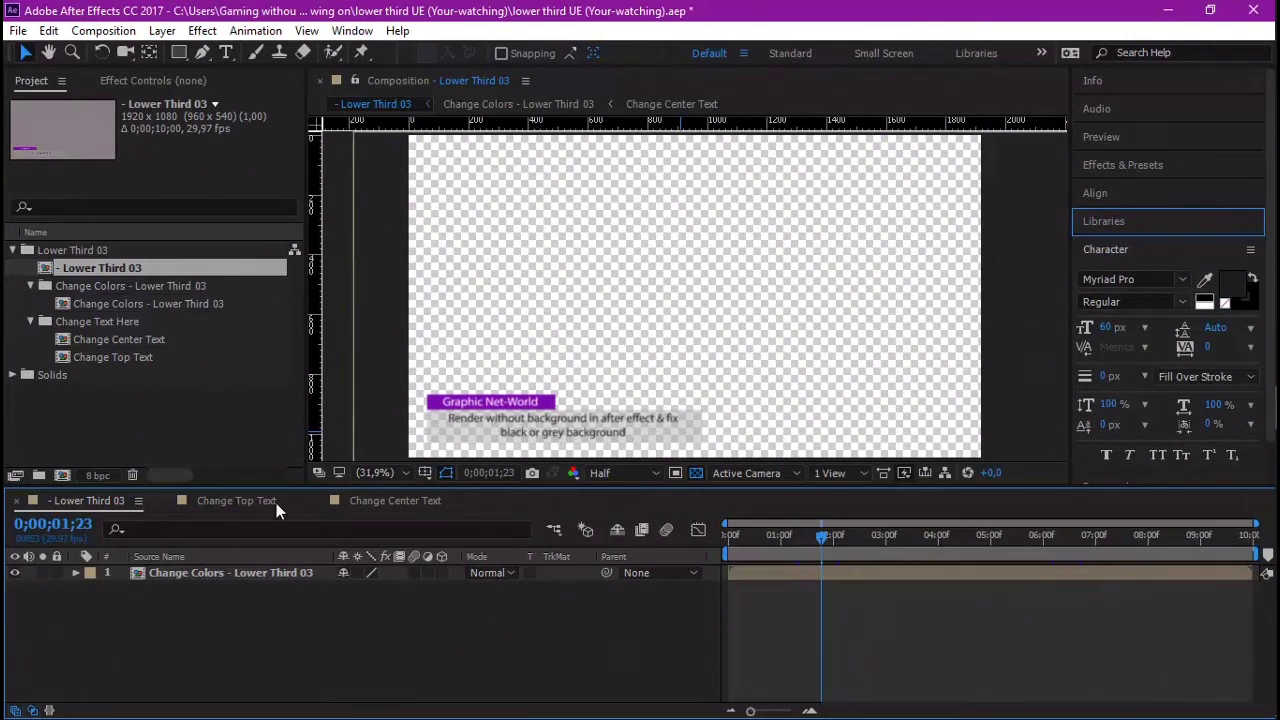
pyautogui.click(203, 566)
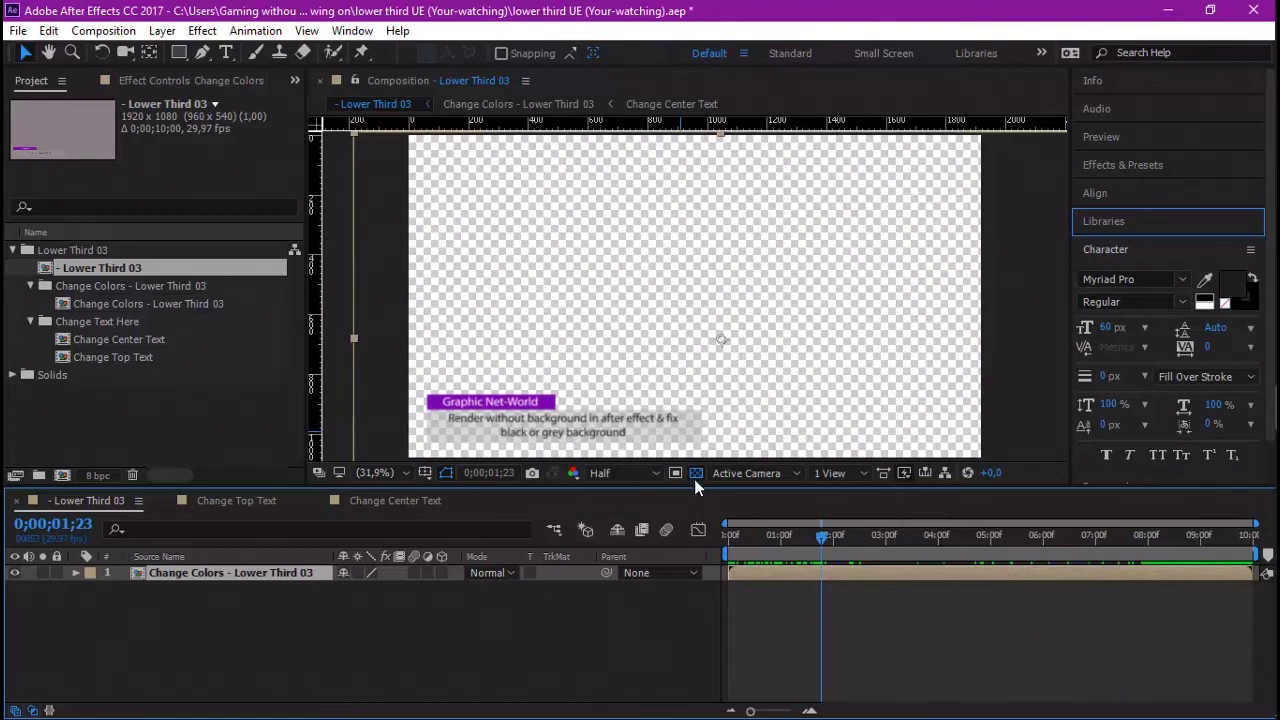
pyautogui.click(74, 266)
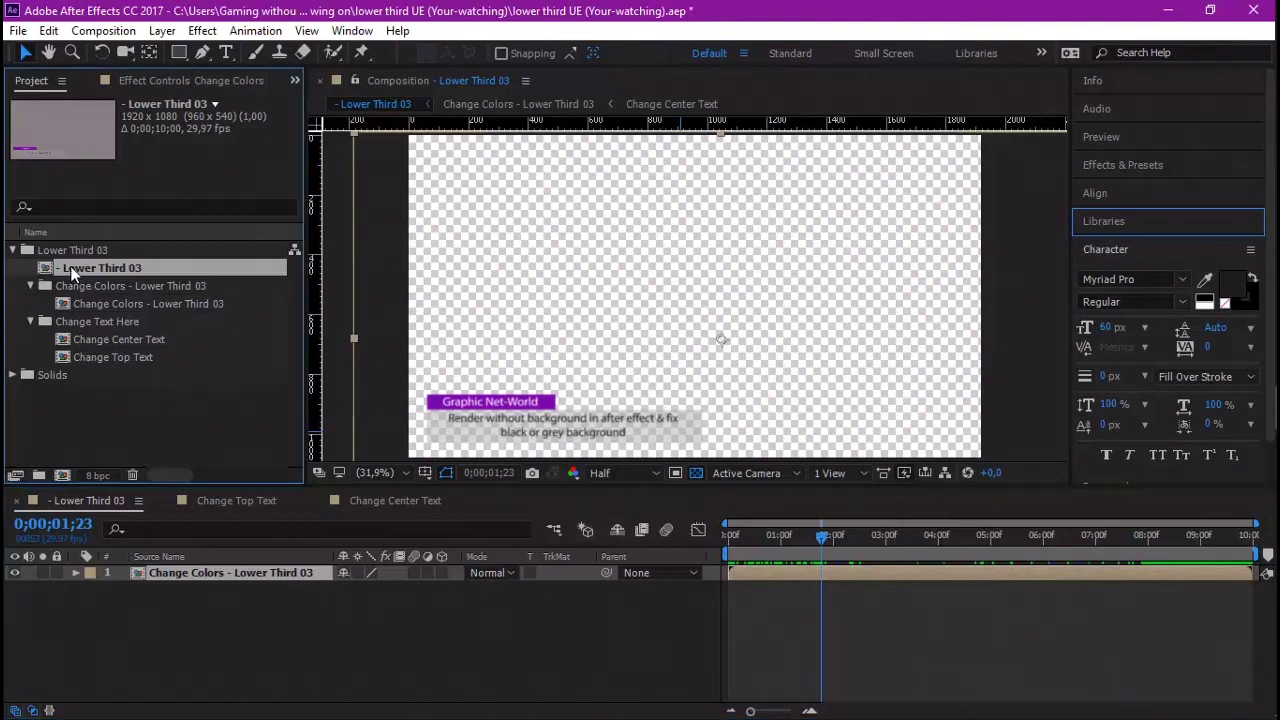
pyautogui.click(104, 31)
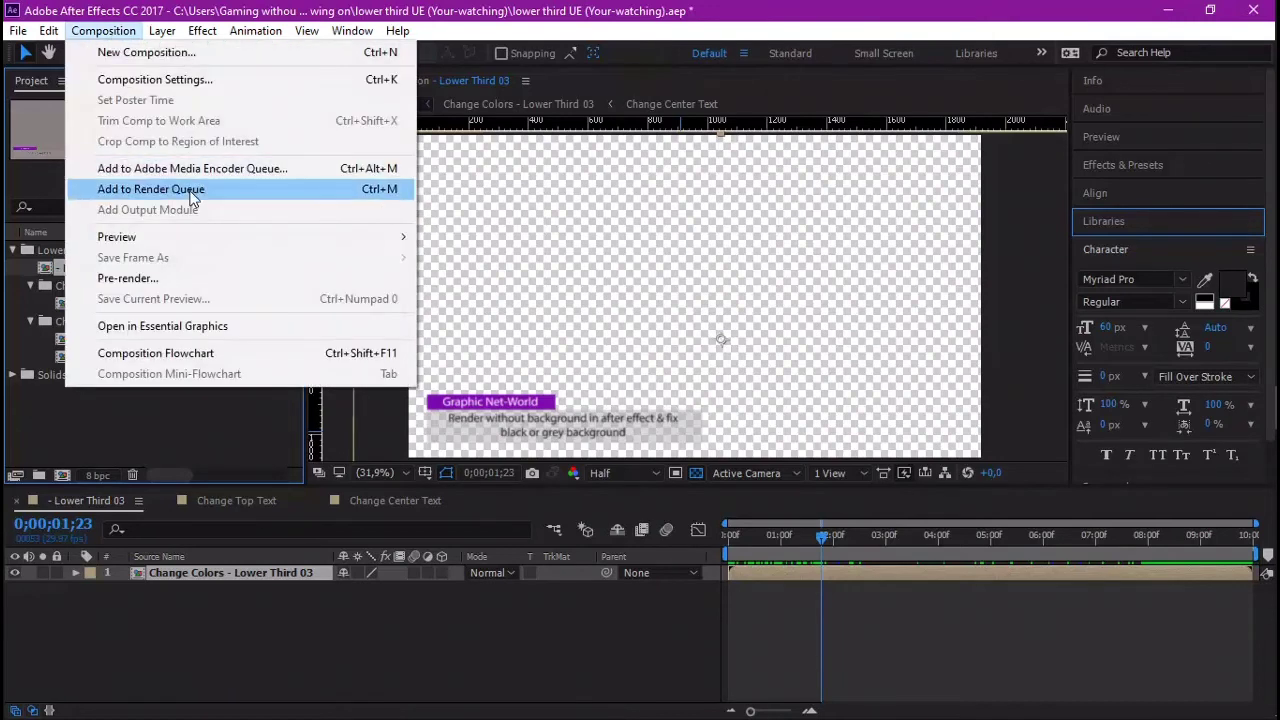
pyautogui.click(187, 190)
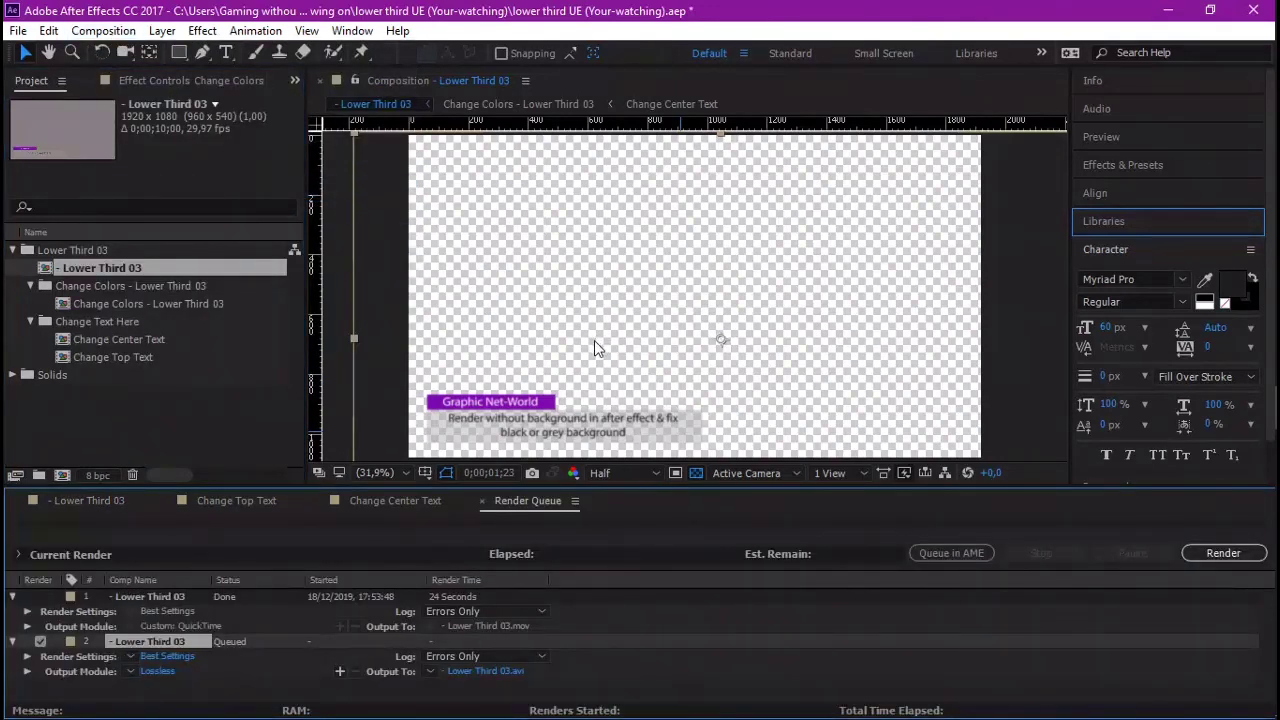
pyautogui.click(167, 656)
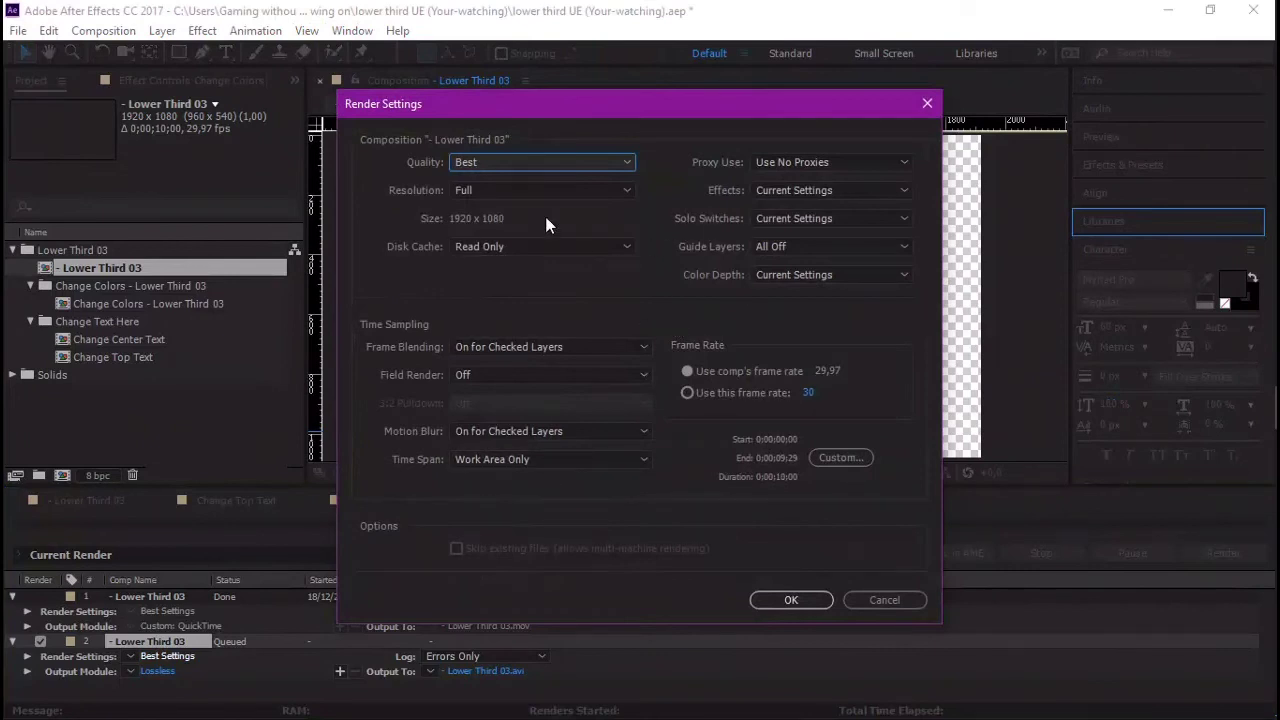
pyautogui.click(927, 103)
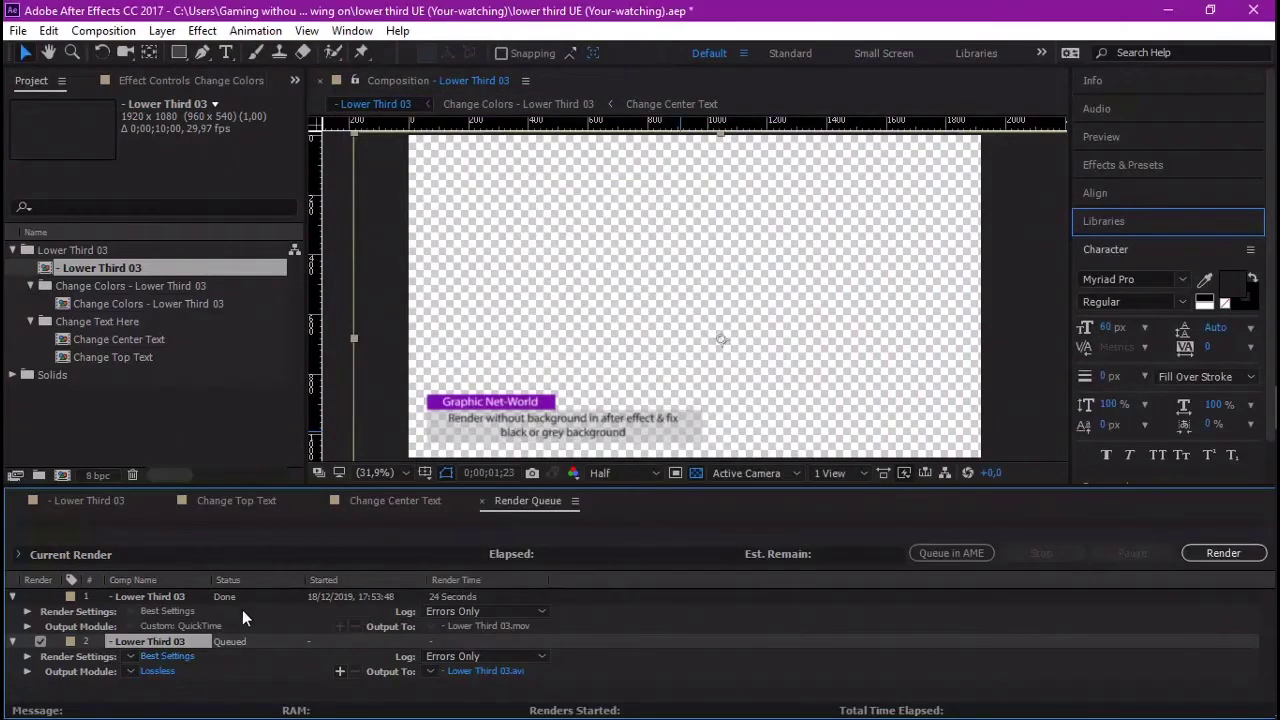
# - Set the queued item's output module to AVI format with RGB + Alpha channels
pyautogui.click(157, 671)
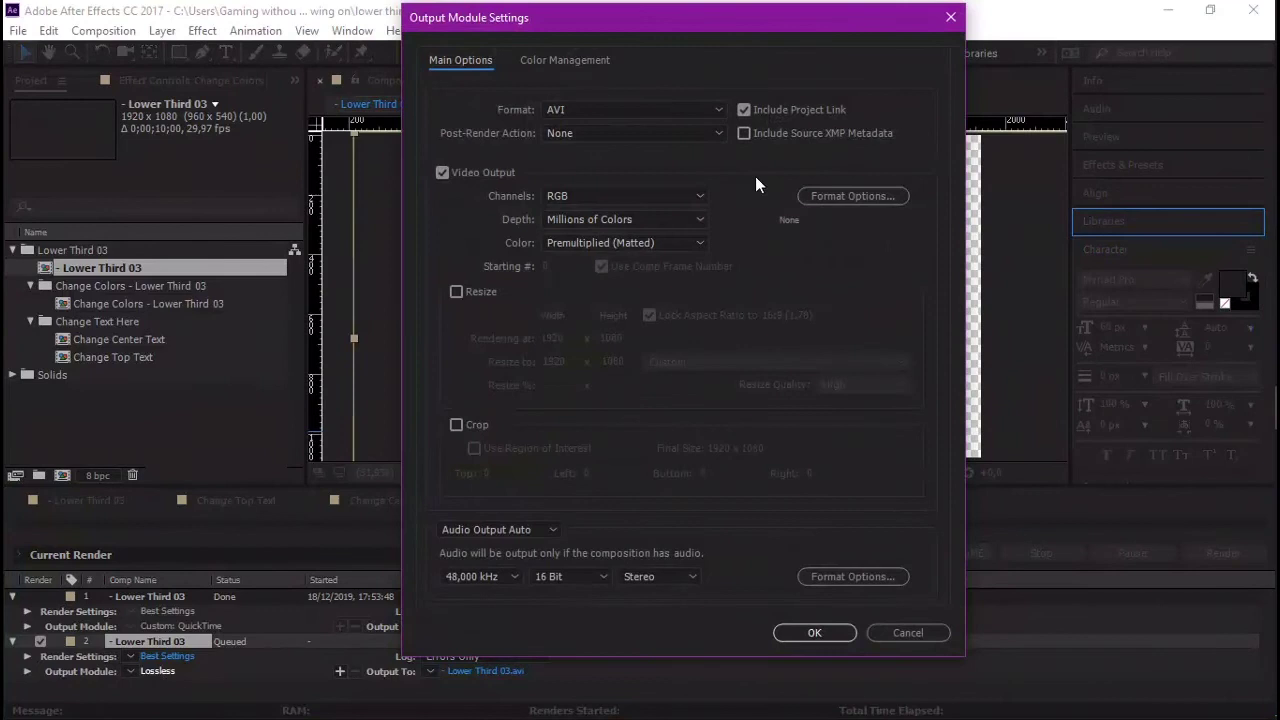
pyautogui.click(696, 106)
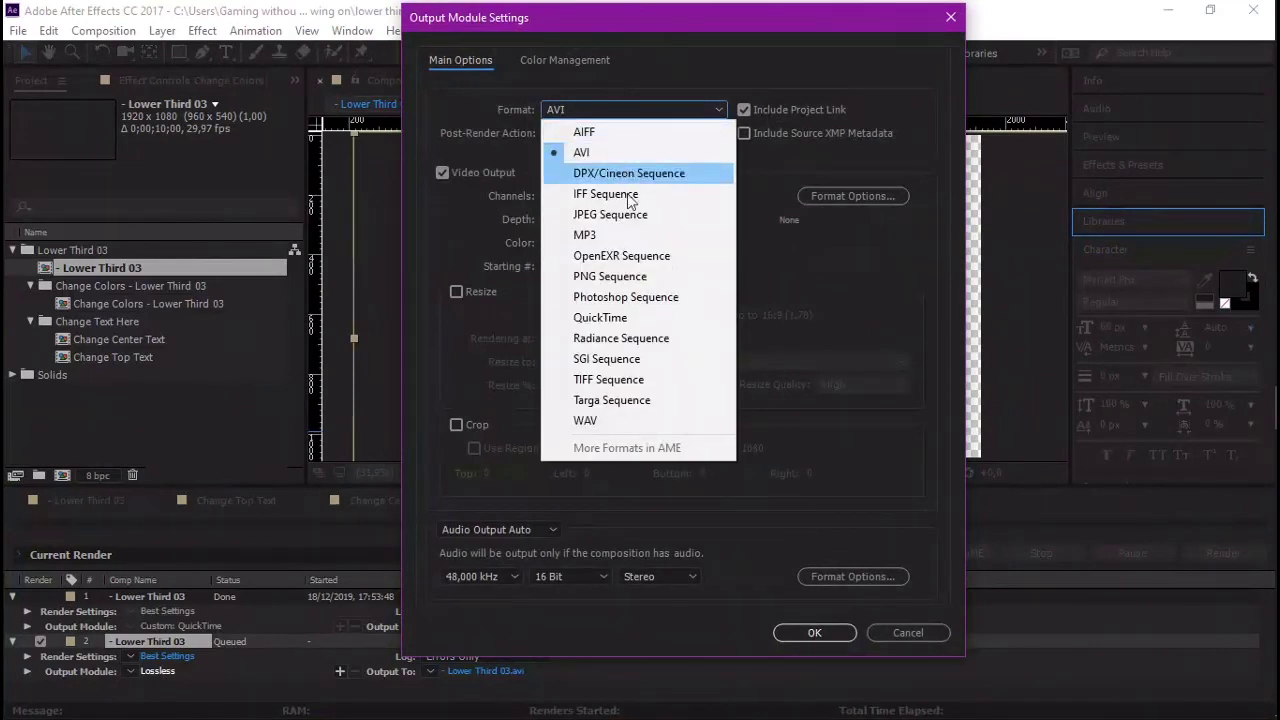
pyautogui.click(620, 317)
pyautogui.click(657, 114)
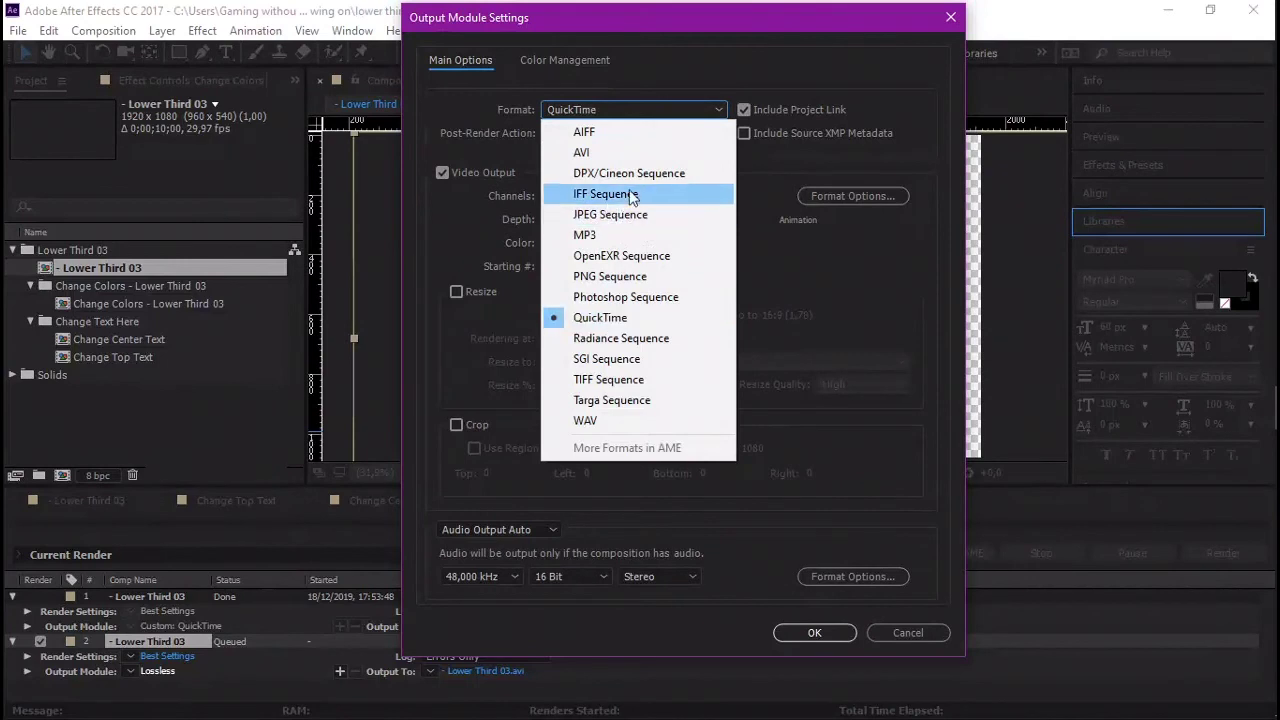
pyautogui.click(615, 155)
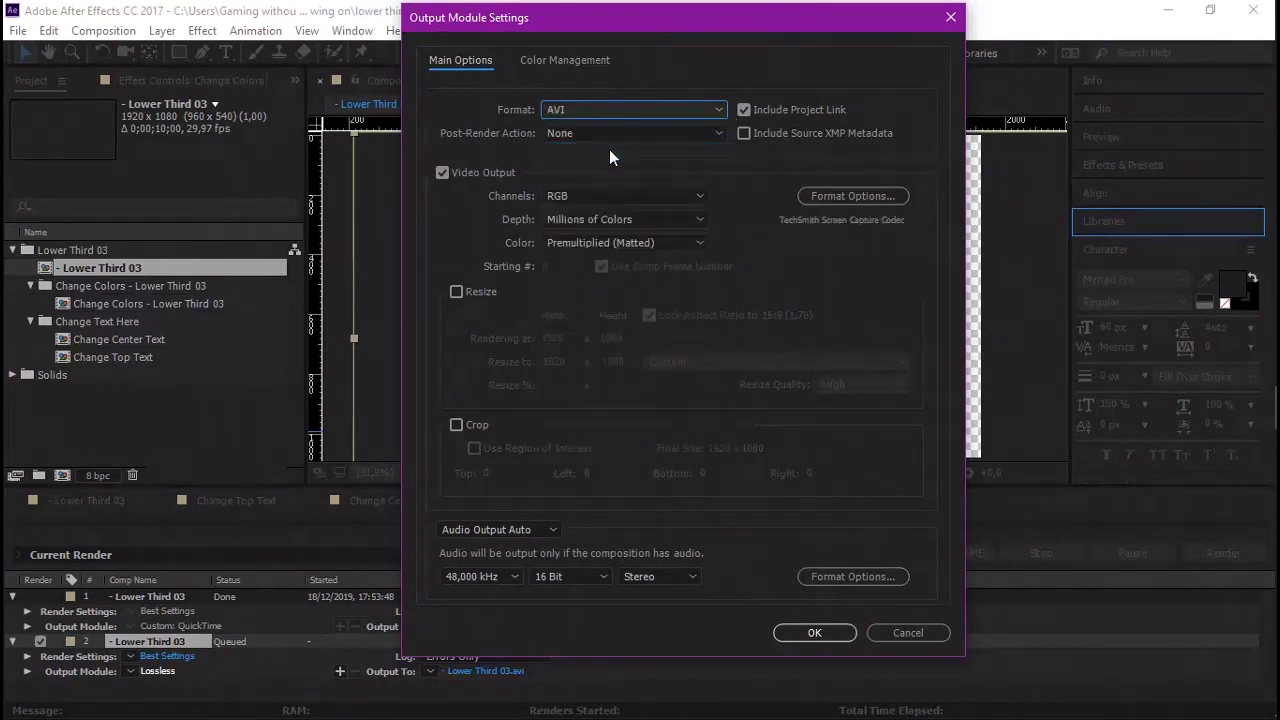
pyautogui.click(702, 189)
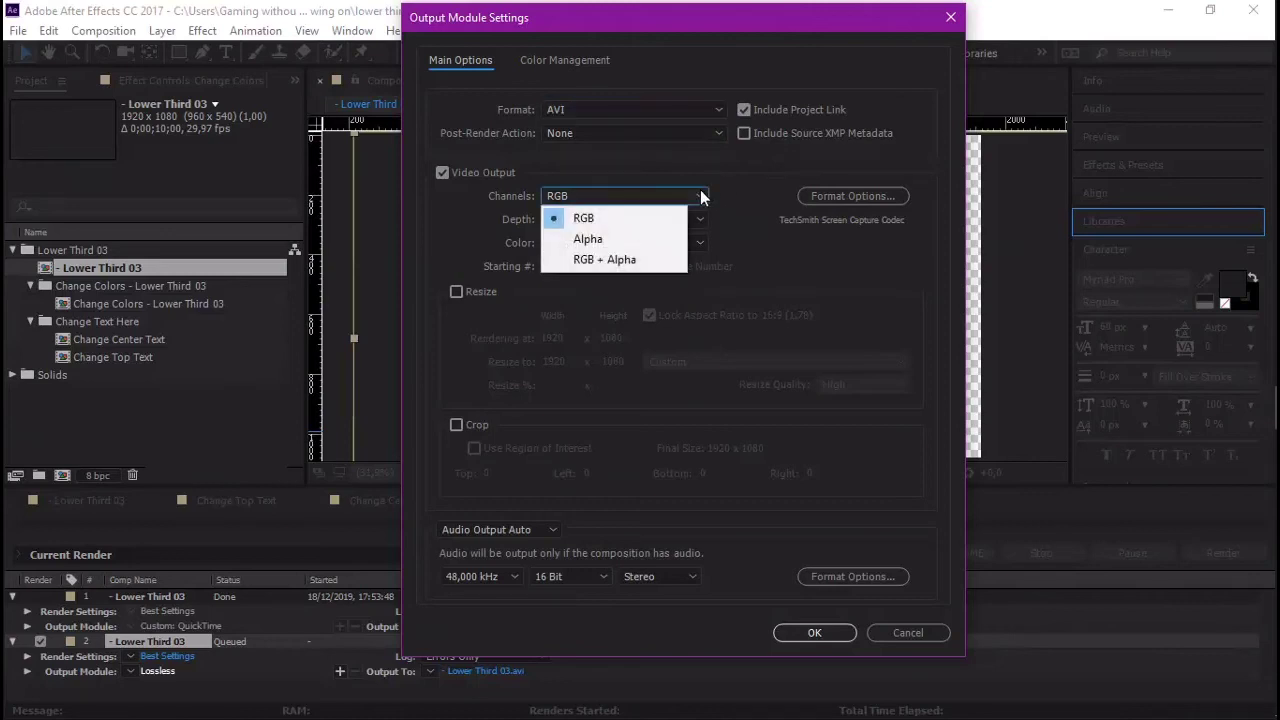
pyautogui.click(661, 258)
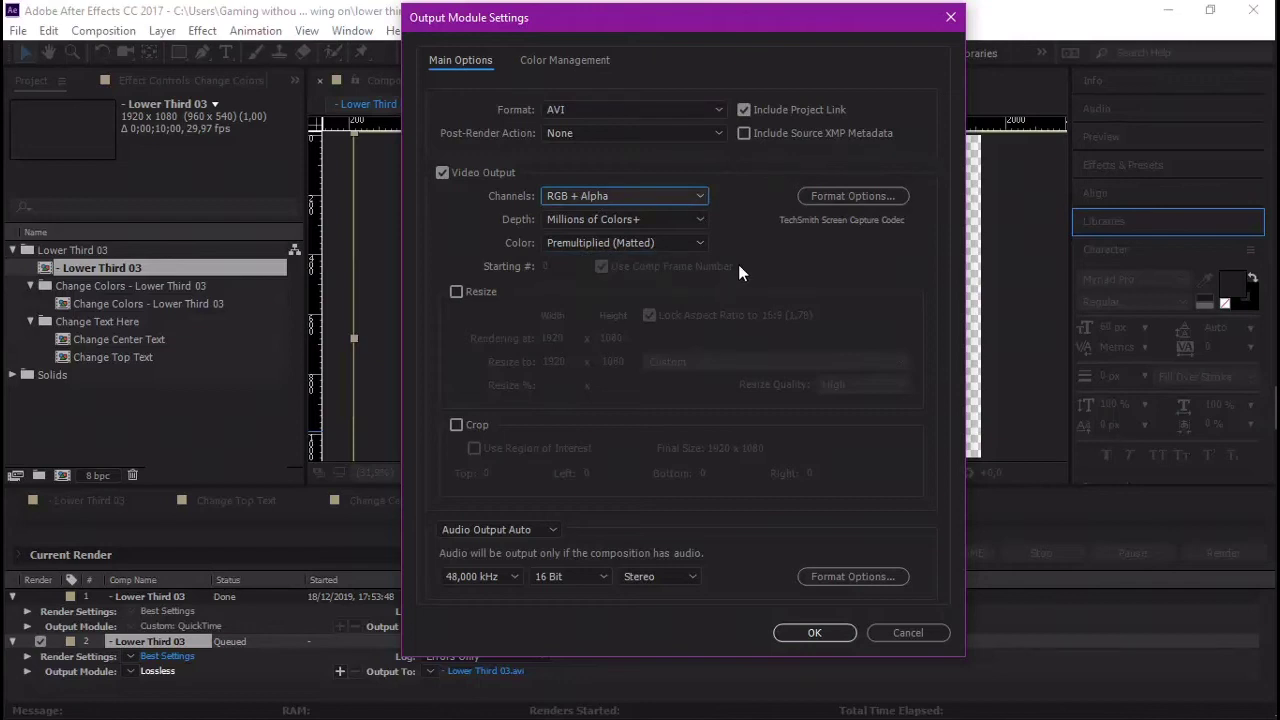
# - Choose TechSmith Screen Capture Codec as the video codec in the AVI format options
pyautogui.click(831, 197)
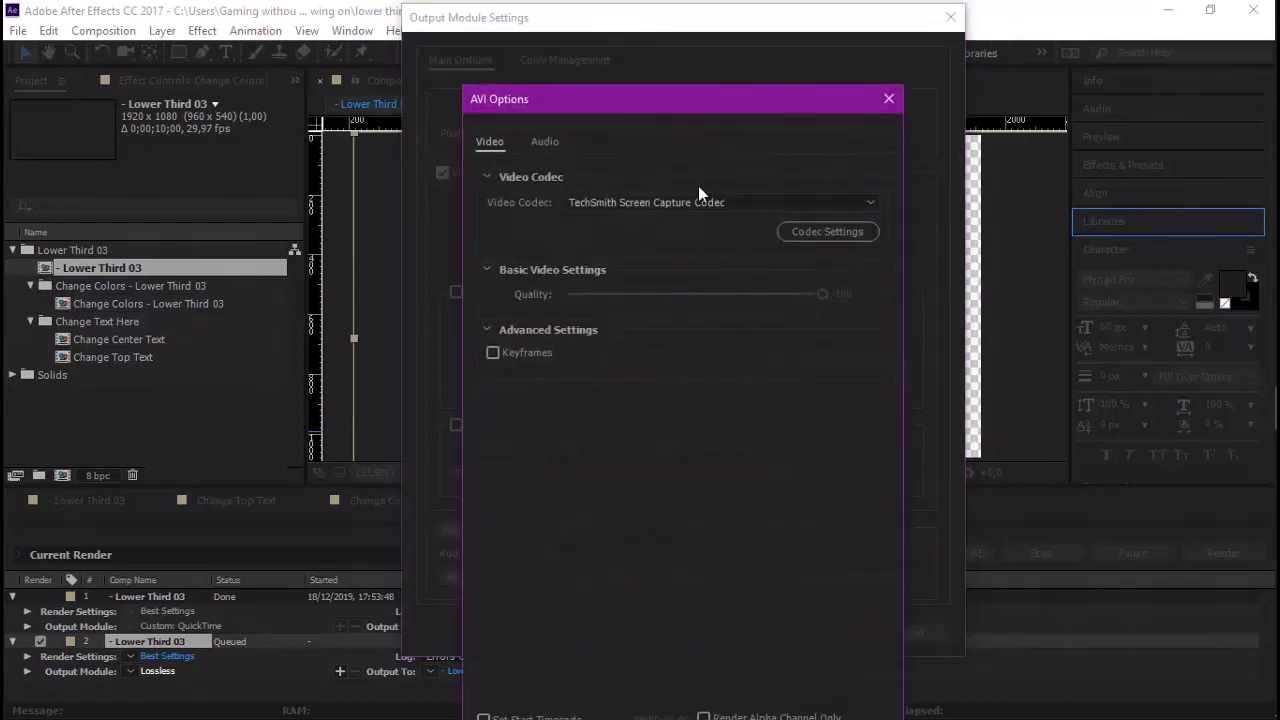
pyautogui.click(715, 203)
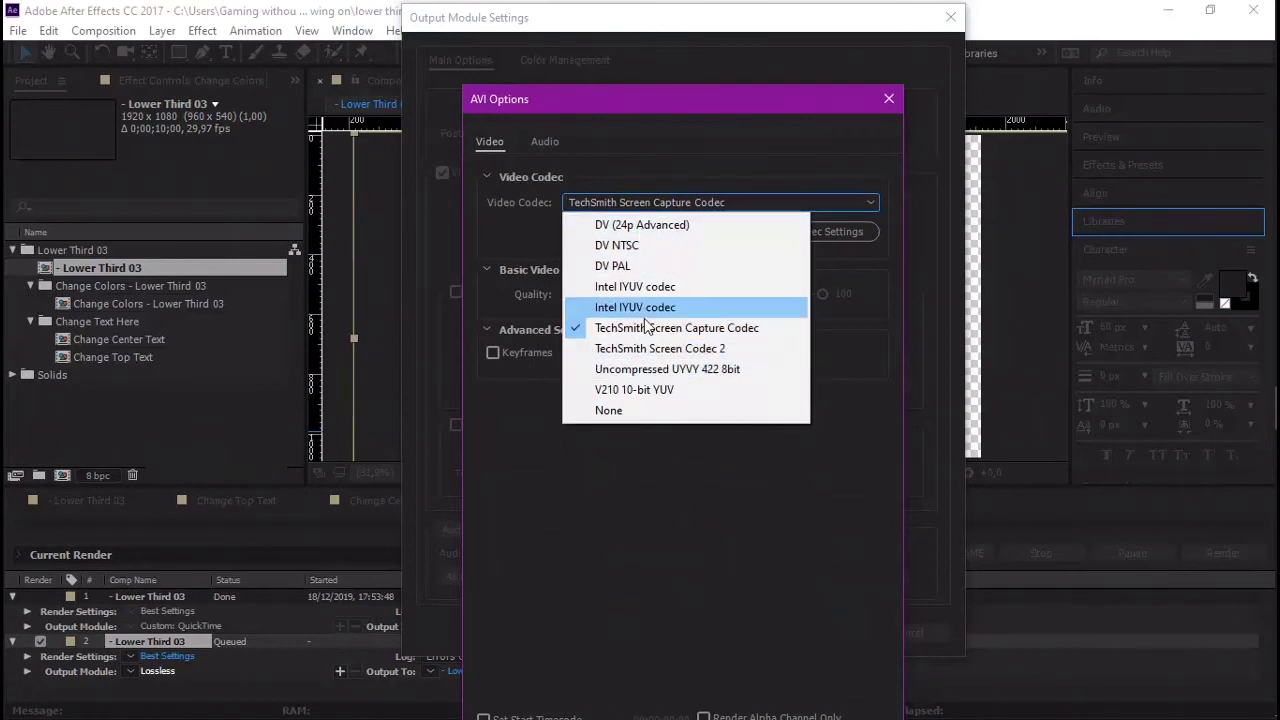
pyautogui.click(658, 330)
pyautogui.click(673, 202)
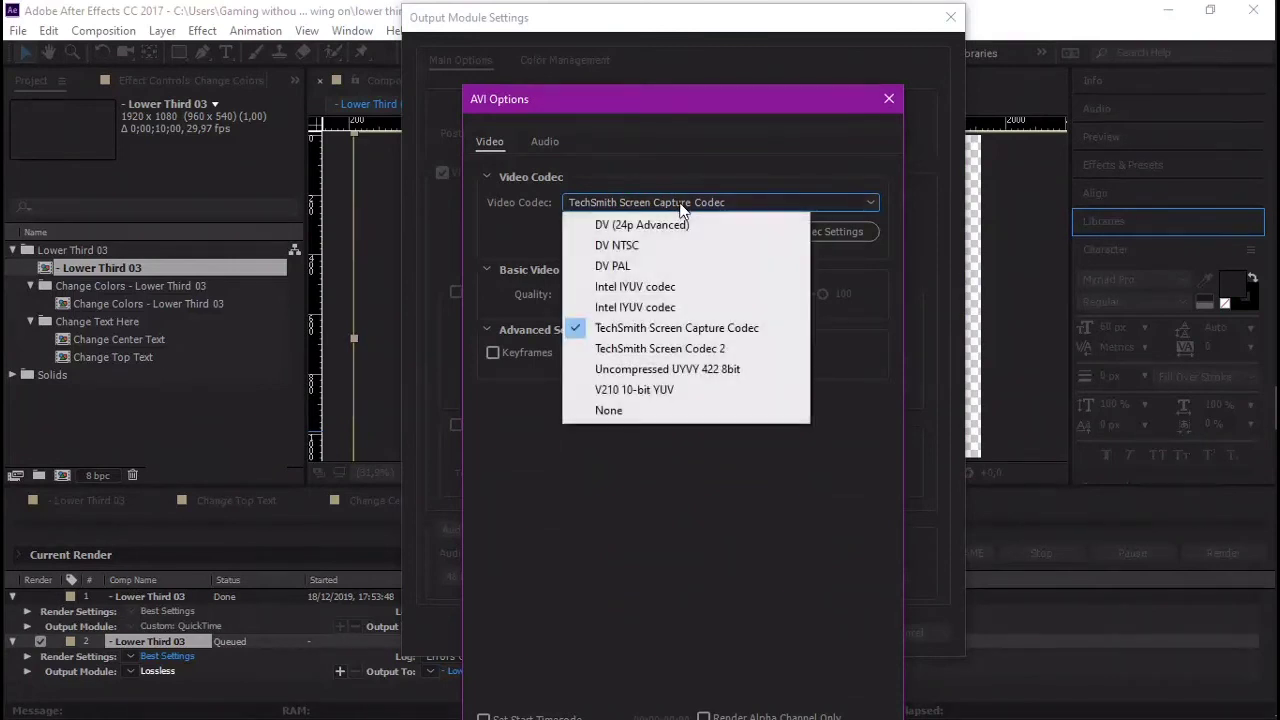
pyautogui.click(652, 330)
pyautogui.moveTo(706, 92); pyautogui.dragTo(808, 8)
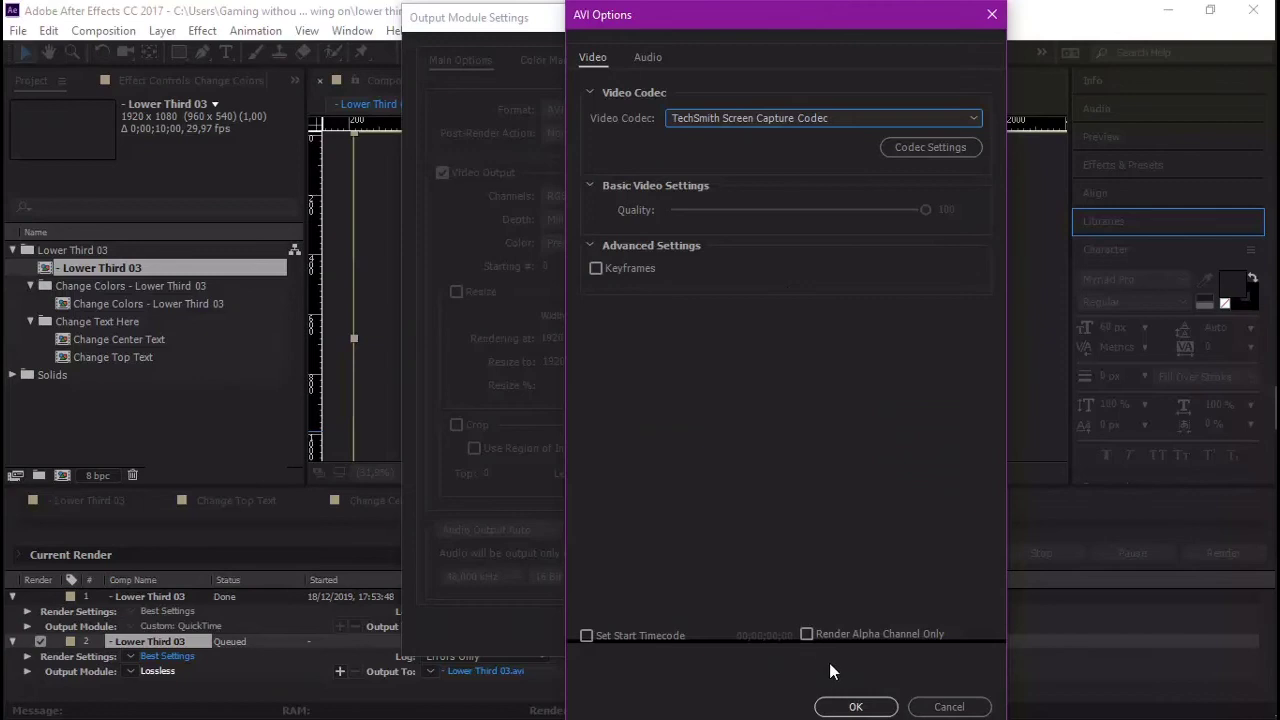
pyautogui.click(845, 705)
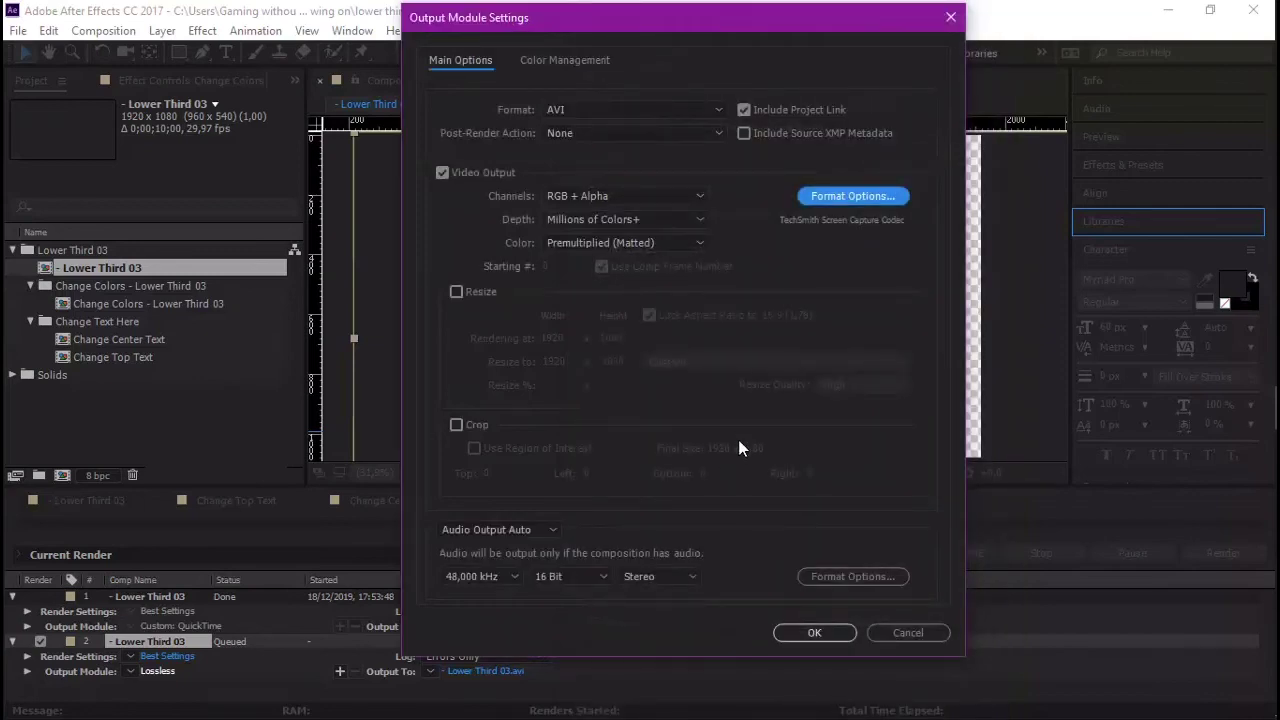
# - Set the output module's audio to Audio Output Off
pyautogui.click(548, 529)
pyautogui.click(530, 590)
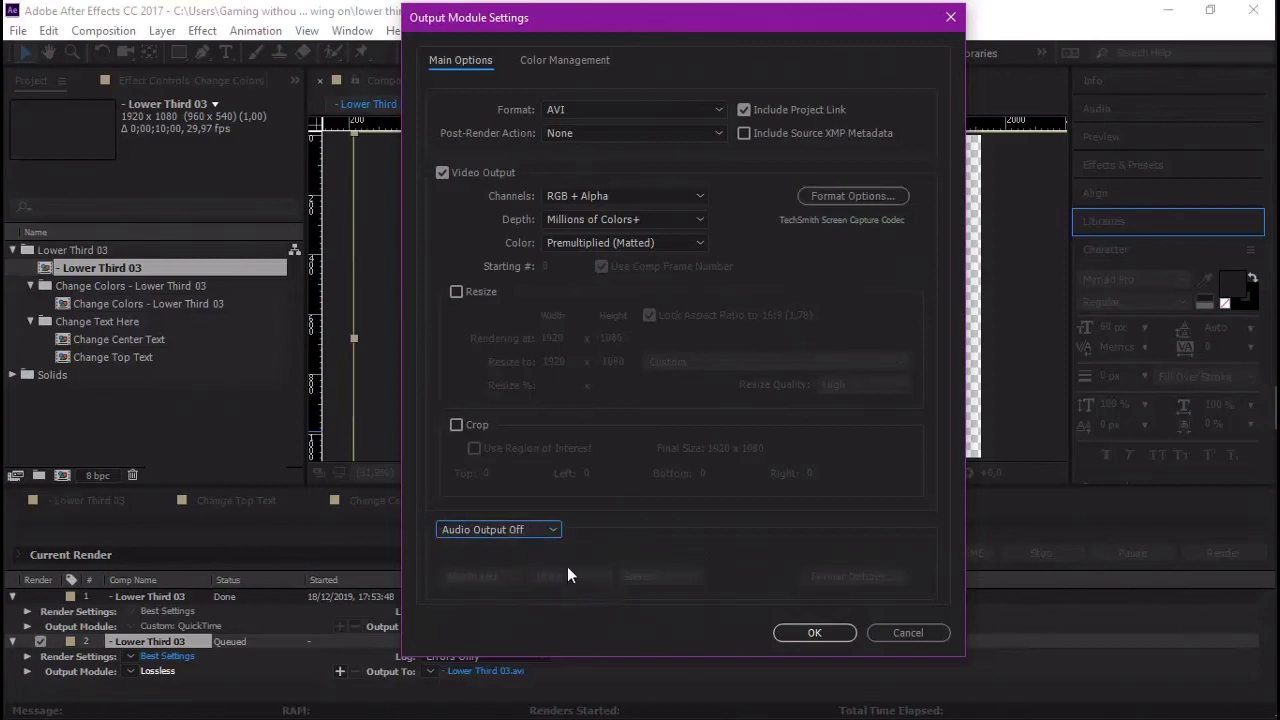
pyautogui.click(530, 538)
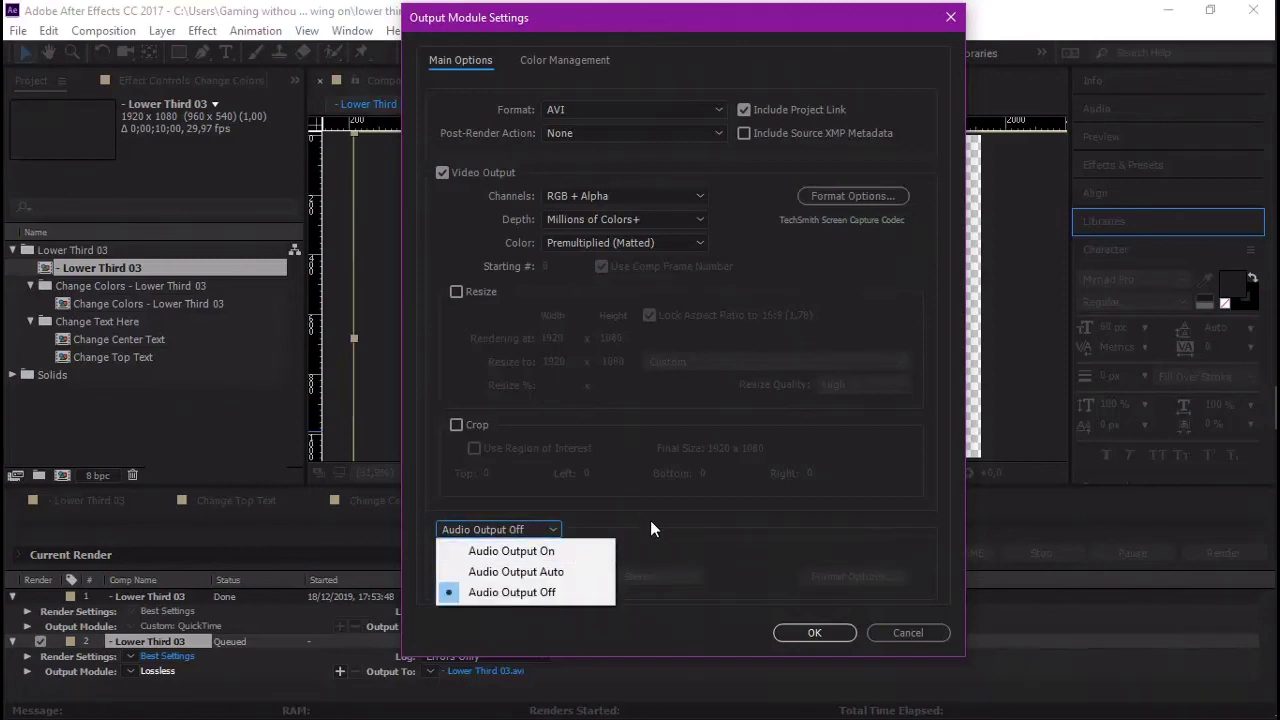
pyautogui.click(554, 573)
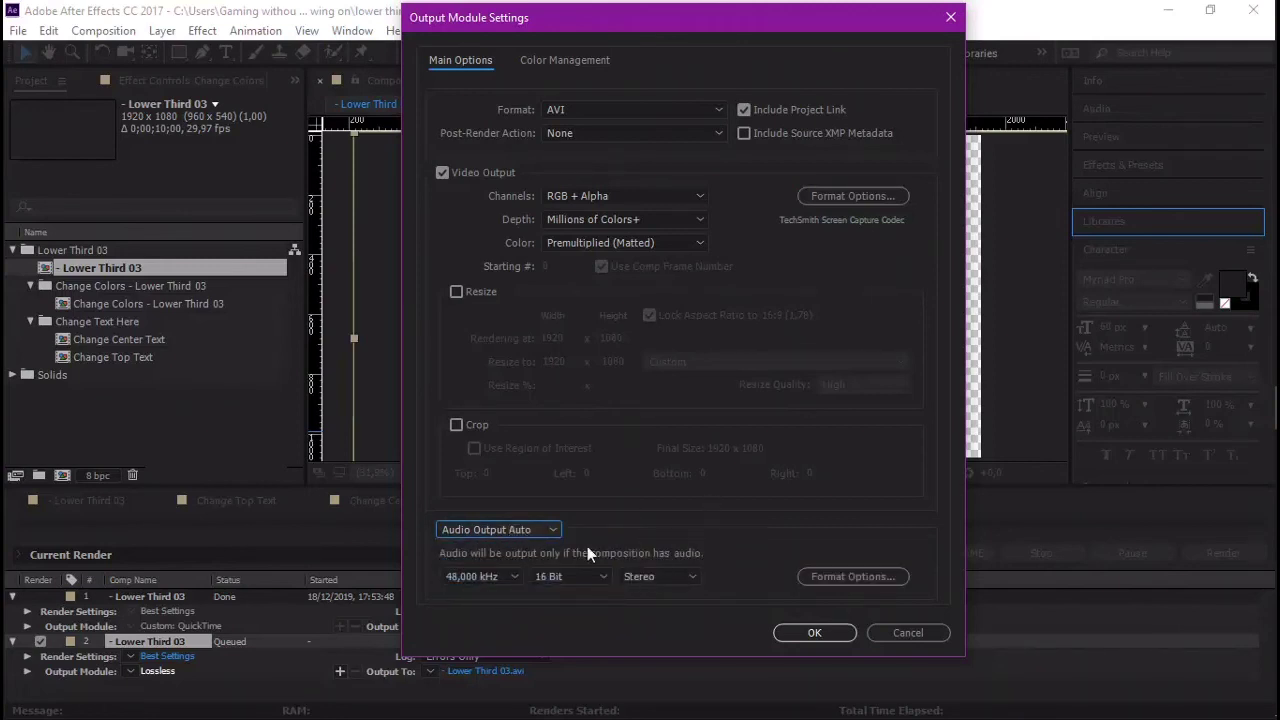
pyautogui.click(540, 530)
pyautogui.click(536, 591)
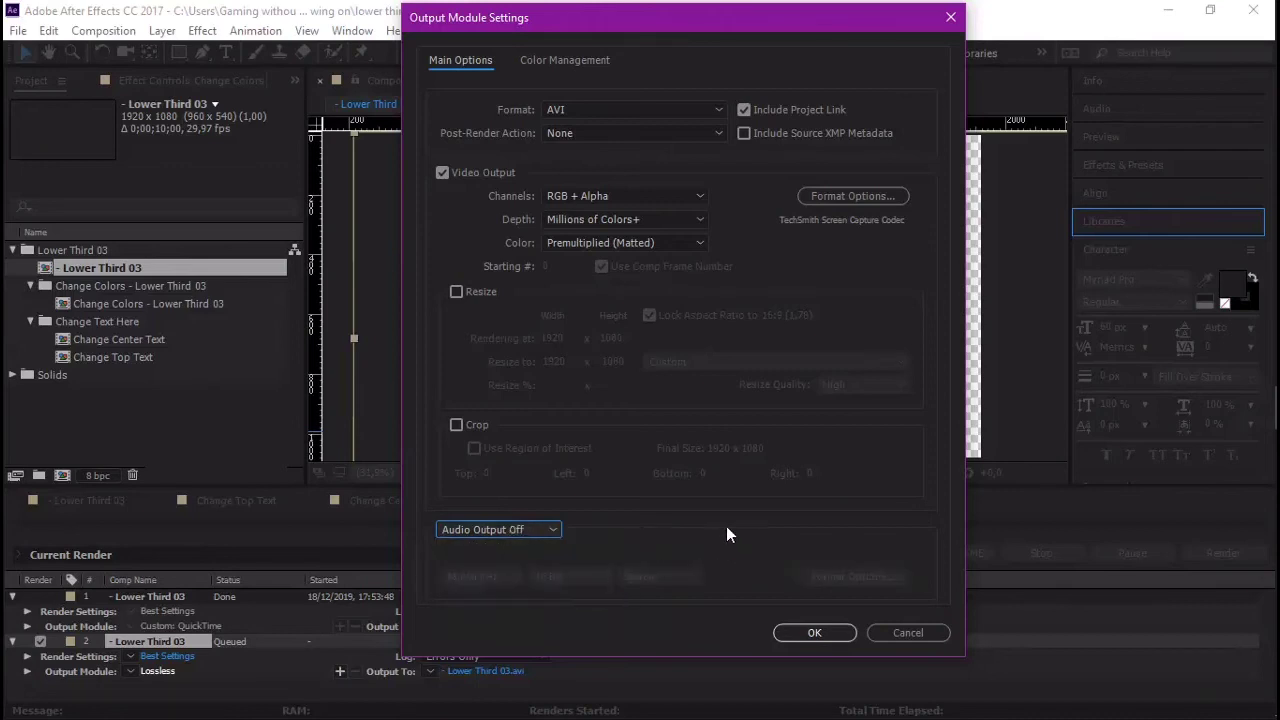
# - Check the AVI video codec list without changing it and accept the output module settings
pyautogui.click(864, 199)
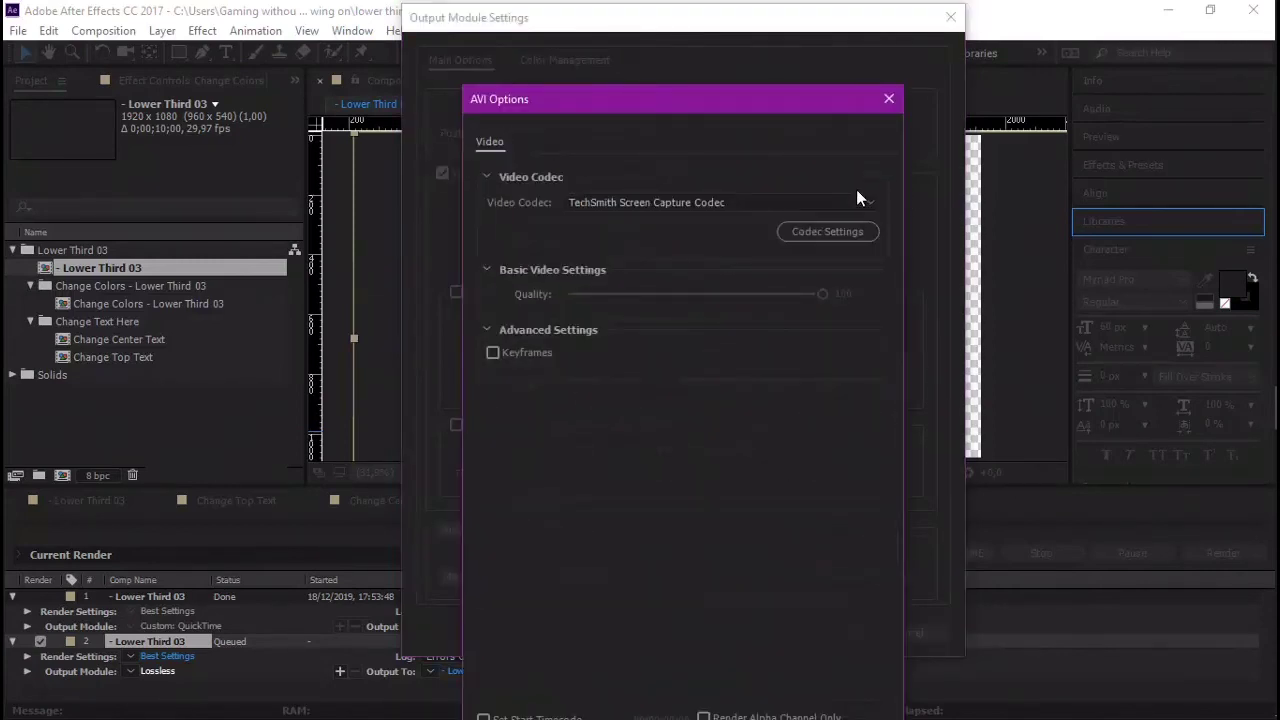
pyautogui.click(685, 203)
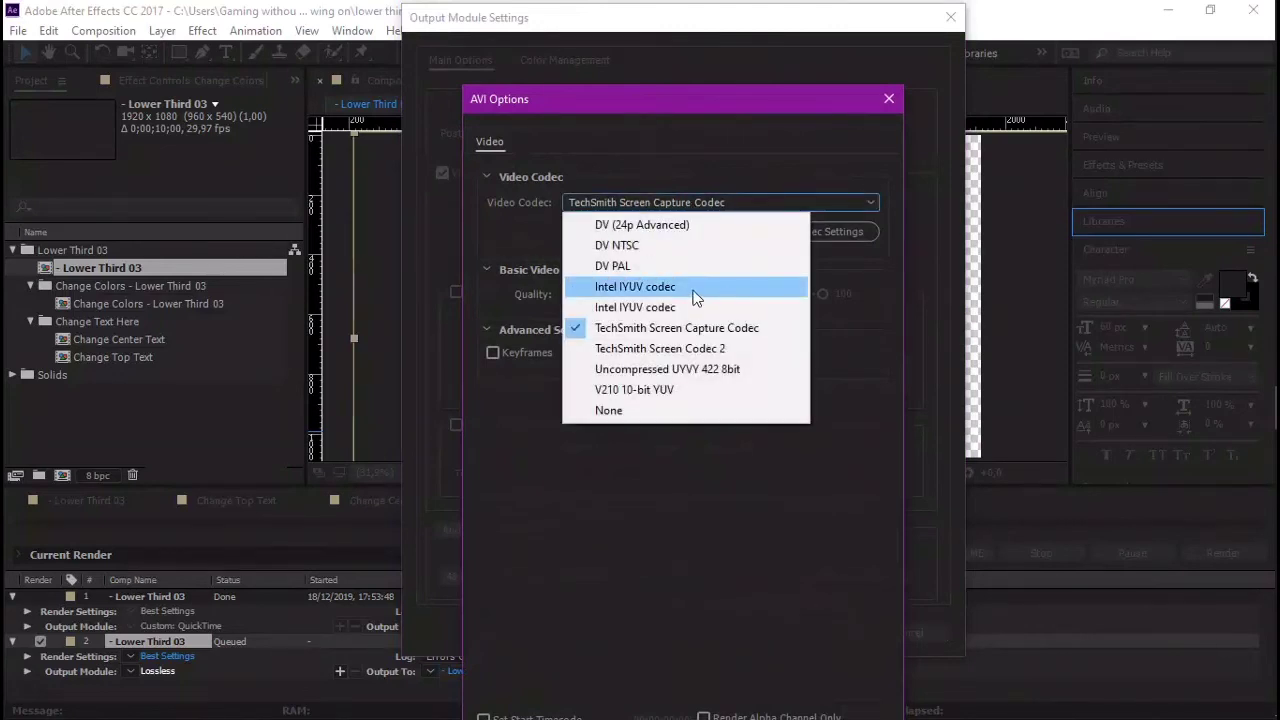
pyautogui.click(743, 472)
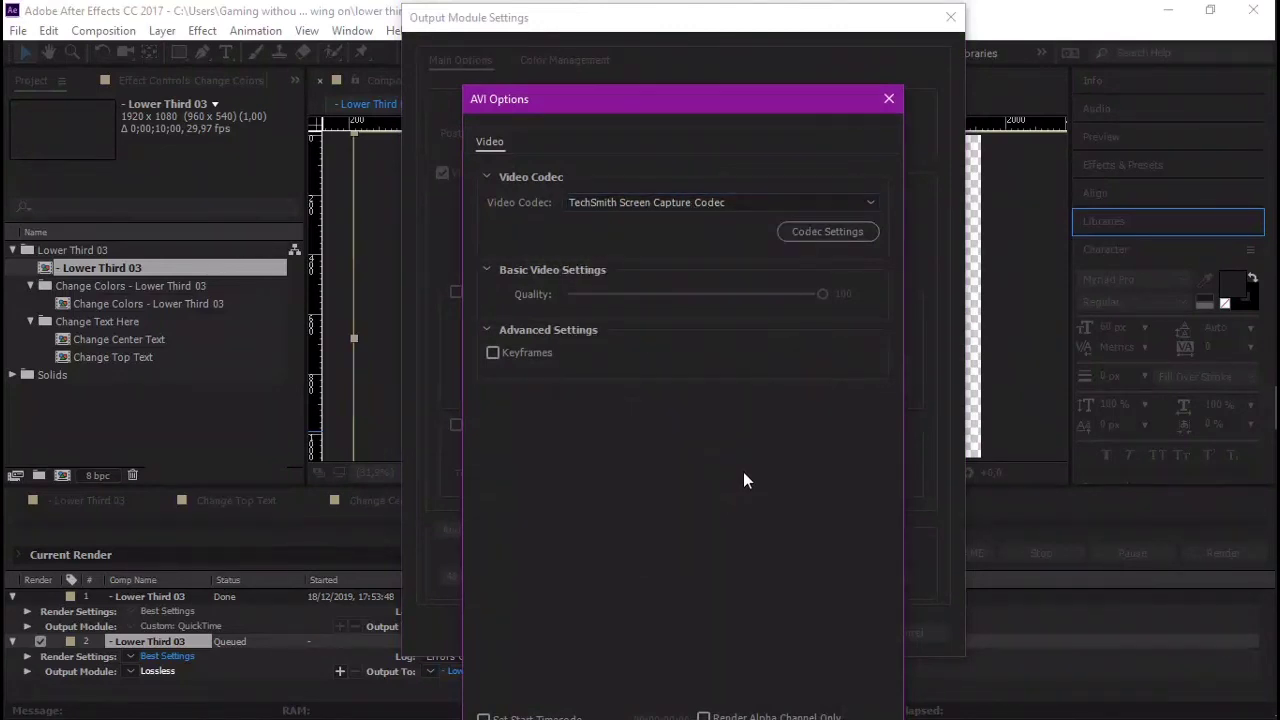
pyautogui.click(888, 99)
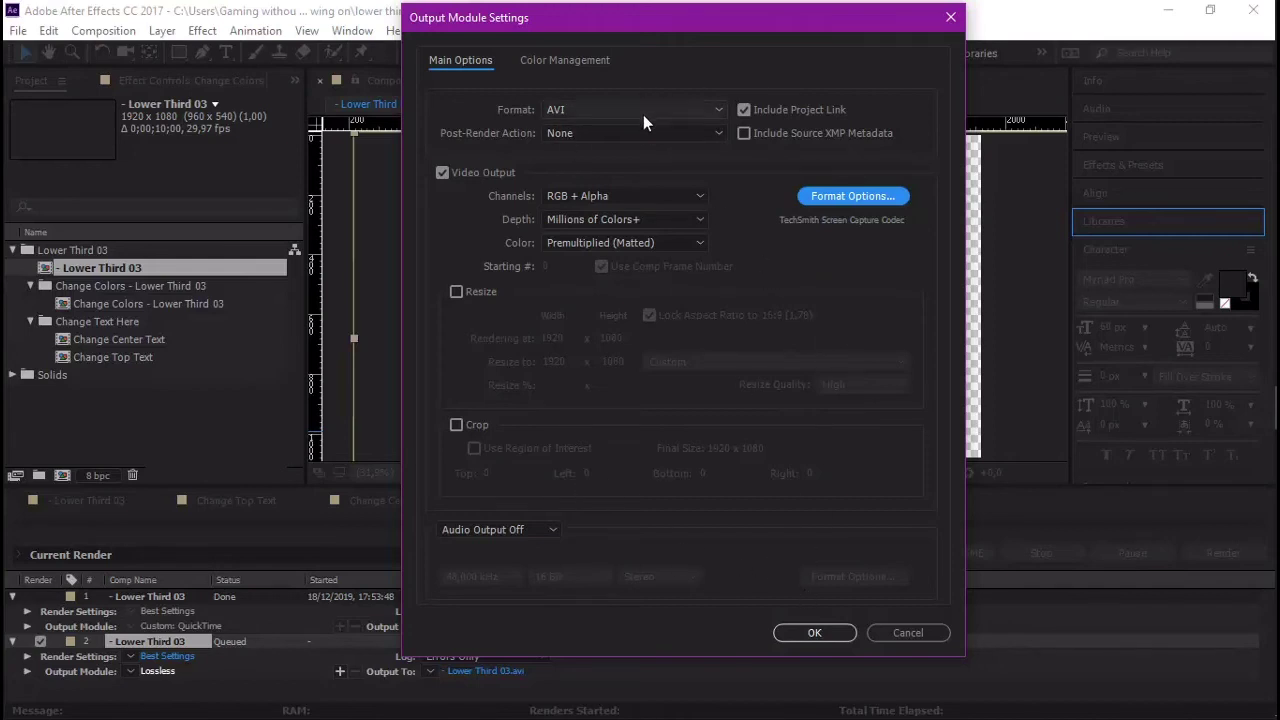
pyautogui.click(808, 633)
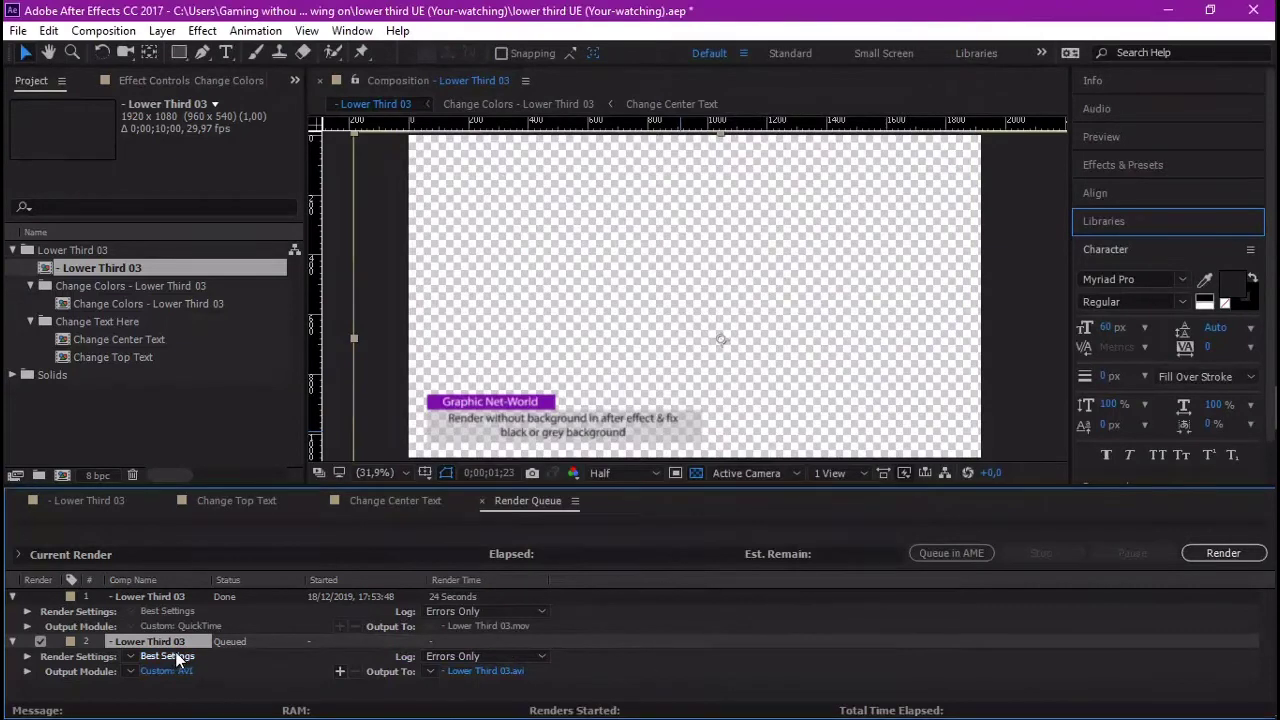
# - Save the output as AVI file - Lower Third 03 in the "Ae-Render without Bkground" folder and start rendering
pyautogui.click(481, 670)
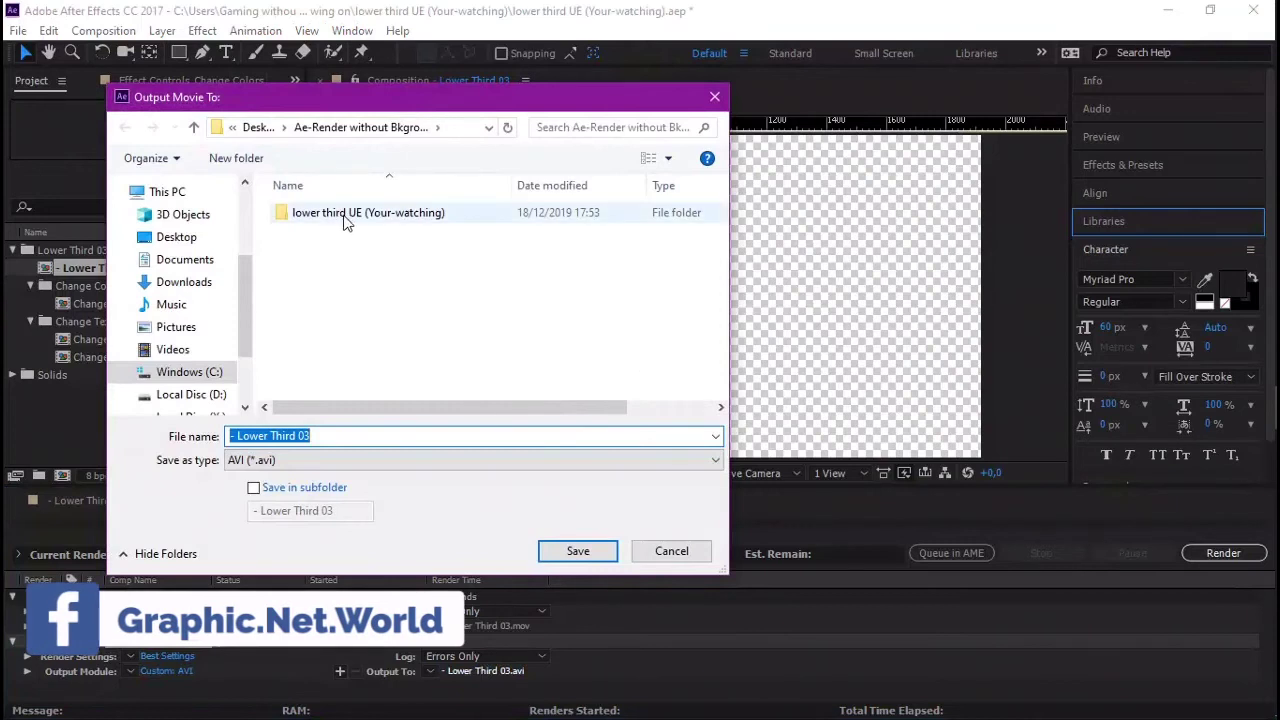
pyautogui.click(578, 551)
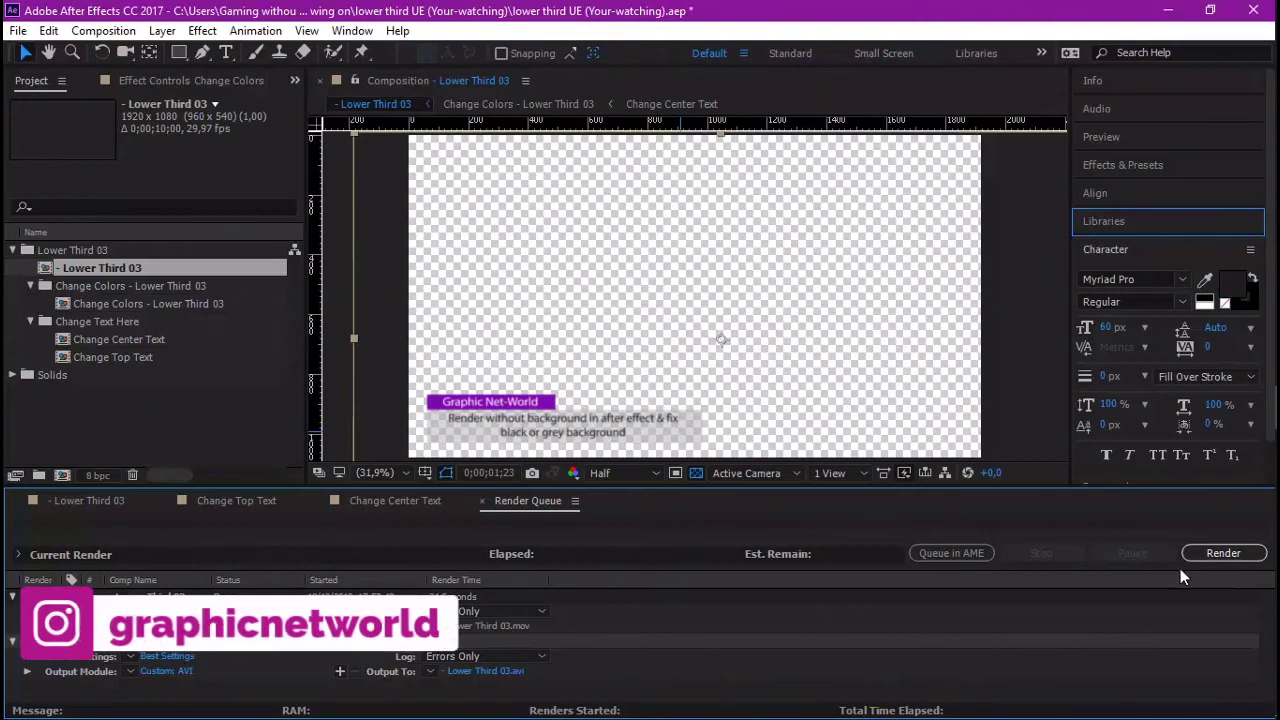
pyautogui.click(1218, 553)
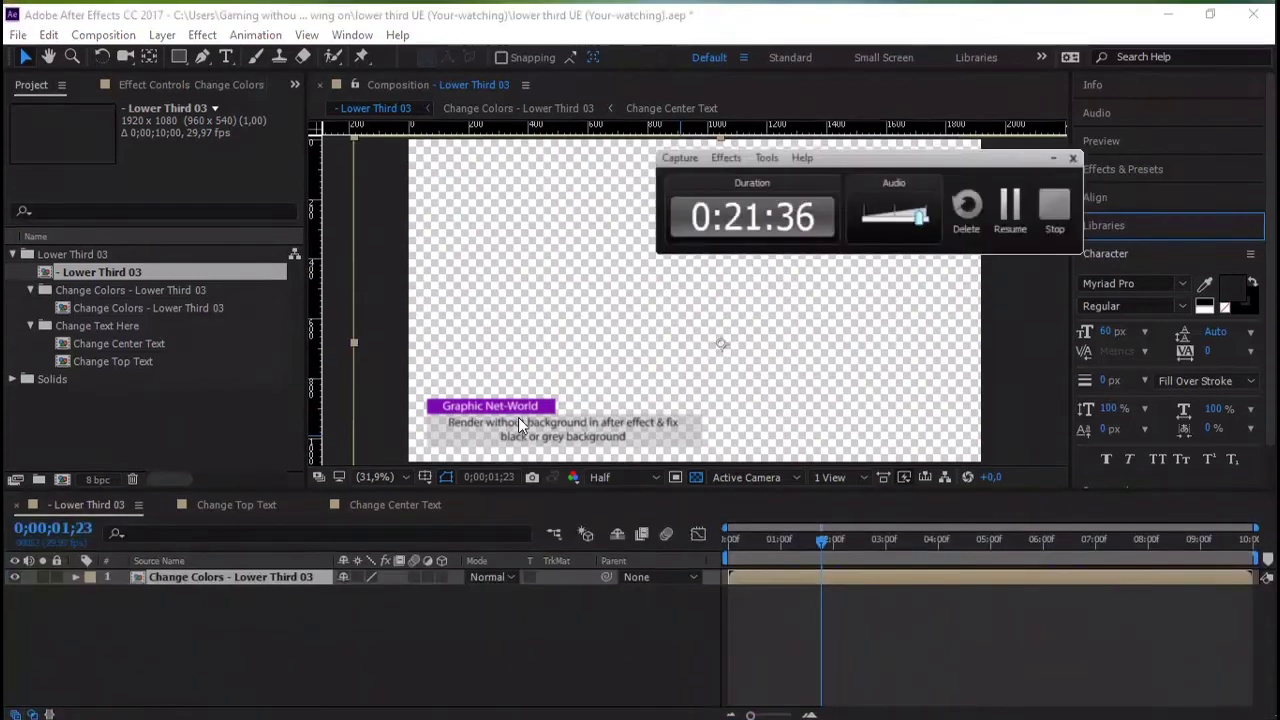
# - Switch to File Explorer and play the first - Lower Third 03 file in VLC media player
pyautogui.press('super+Tab')
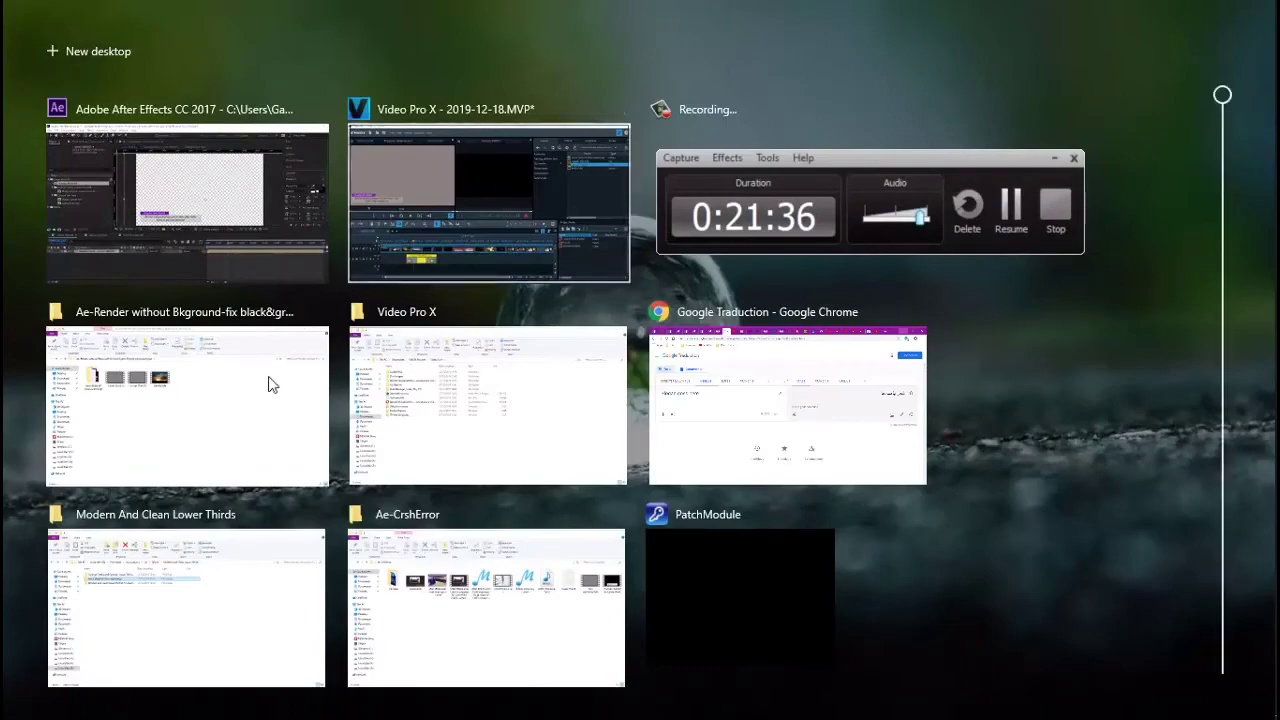
pyautogui.click(203, 406)
pyautogui.click(320, 235)
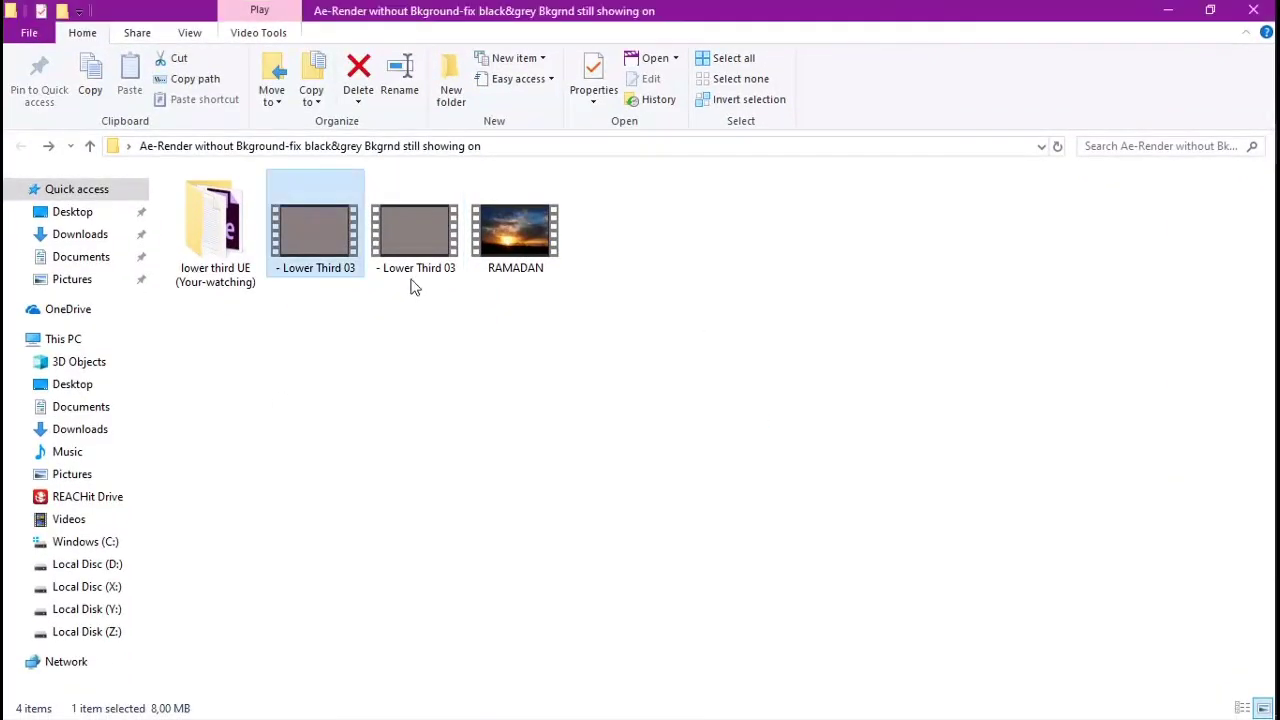
pyautogui.rightClick(334, 238)
pyautogui.moveTo(607, 345)
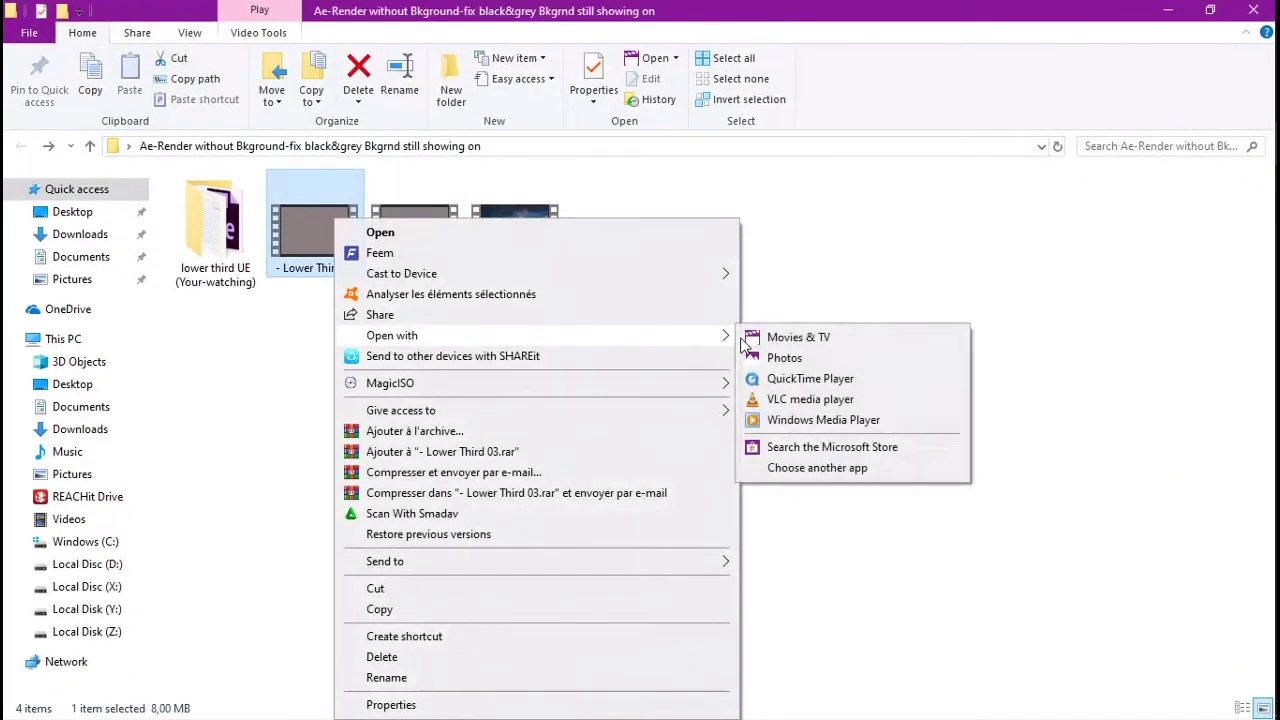
pyautogui.click(795, 403)
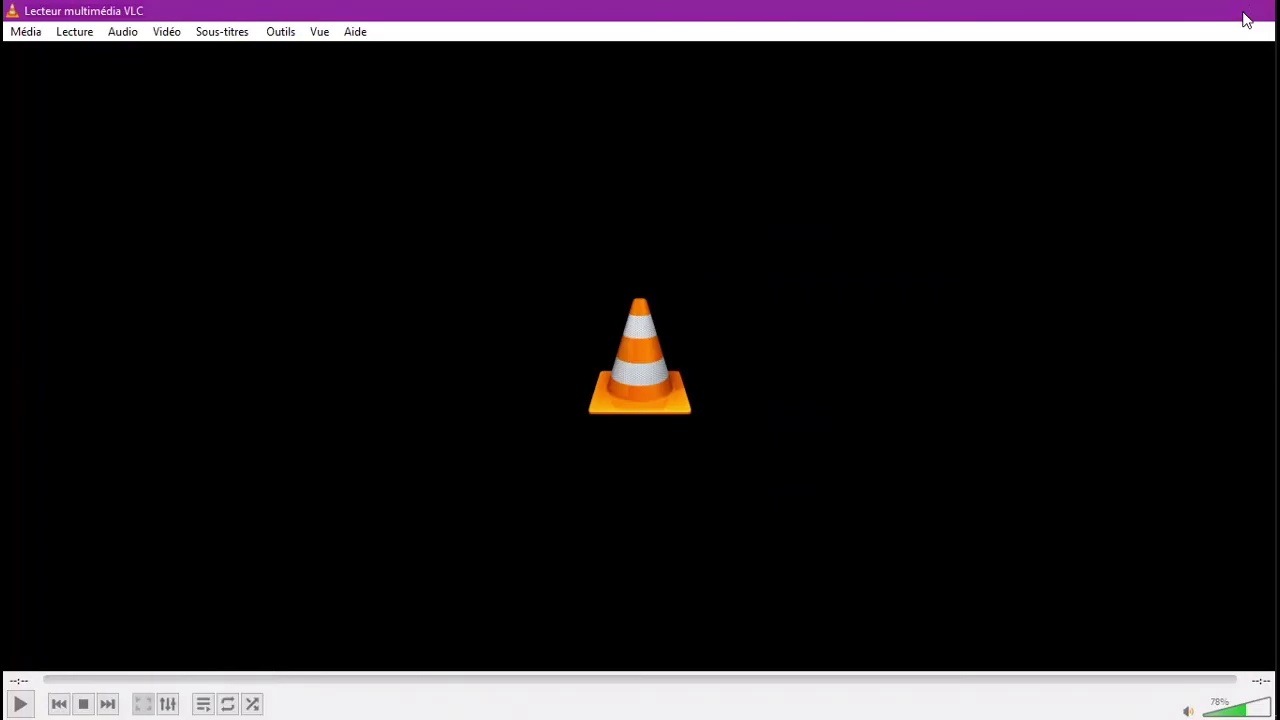
# - Close VLC, switch to Video Pro X and delete the - Lower Third 03.mov clip from track 2
pyautogui.click(1246, 19)
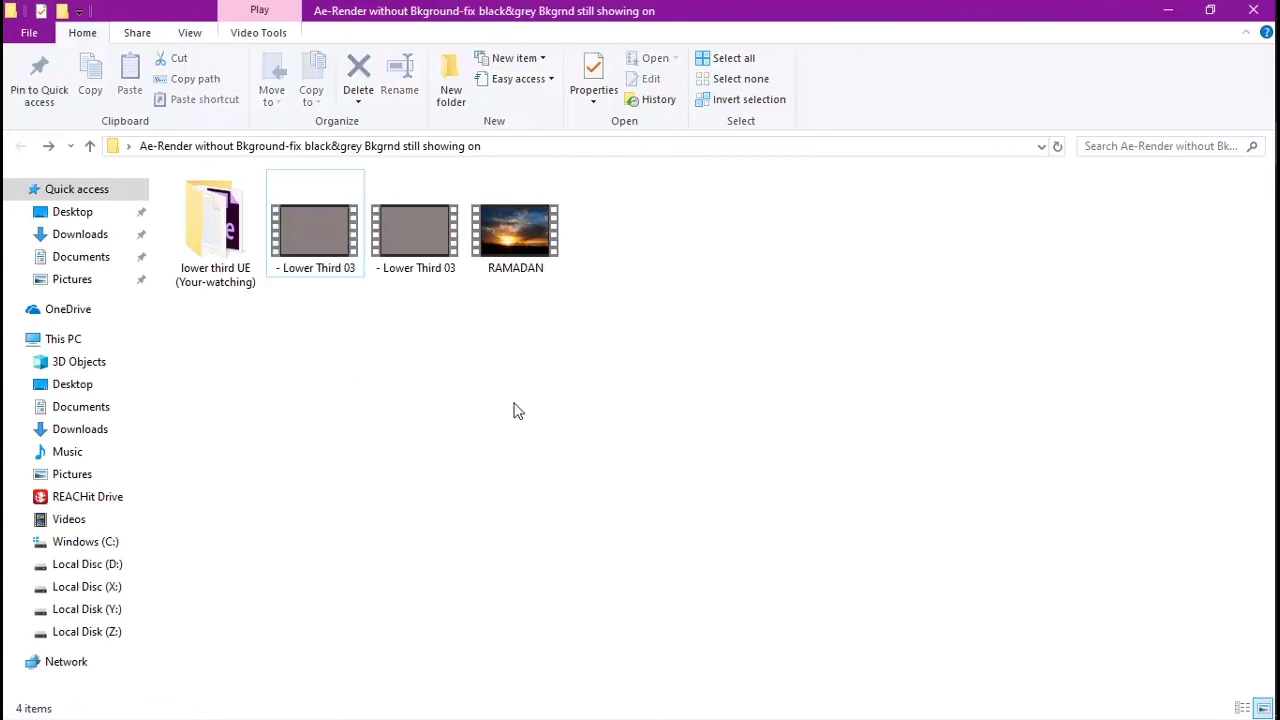
pyautogui.press('super+Tab')
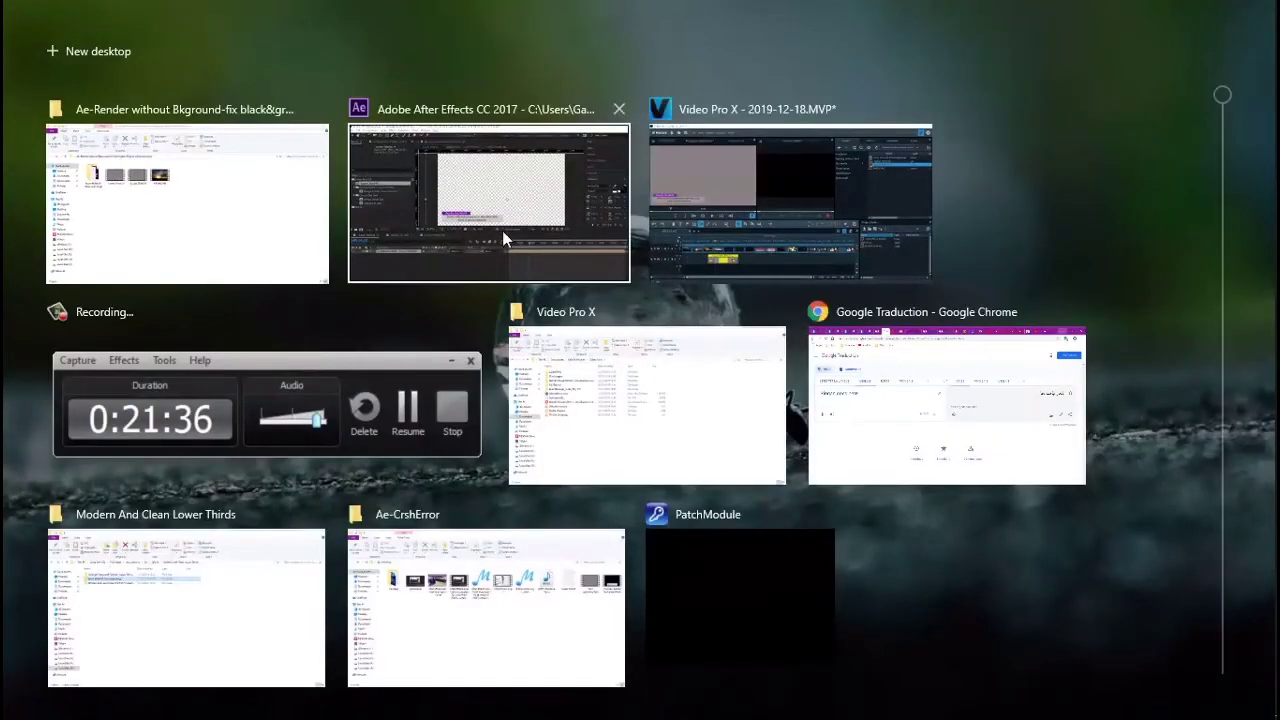
pyautogui.click(744, 212)
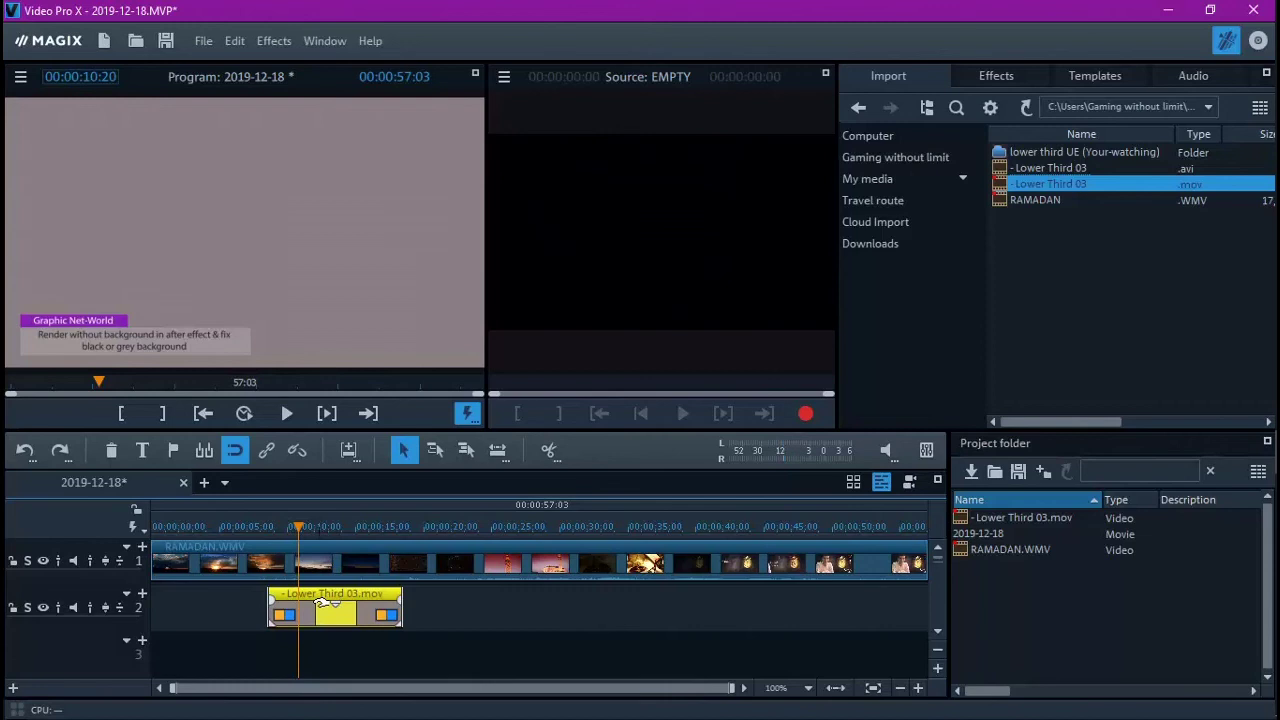
pyautogui.press('Delete')
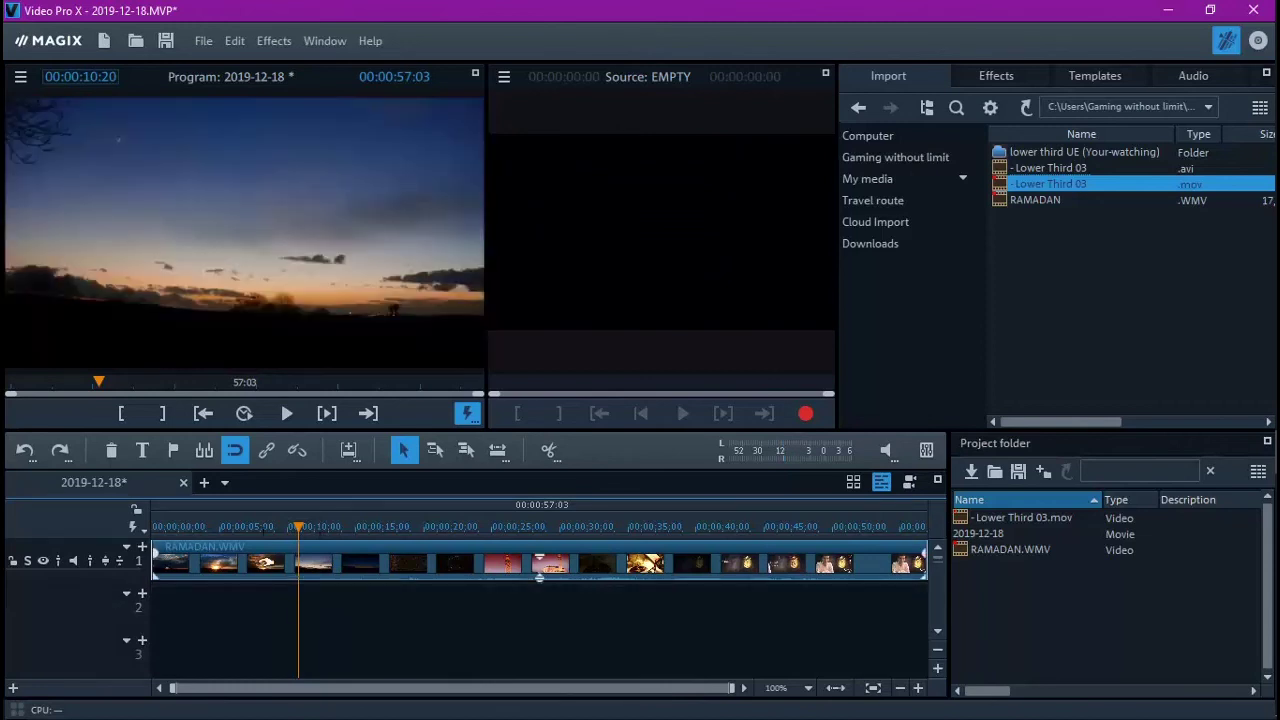
# - Place the - Lower Third 03.avi file on track 2, starting at about 9 seconds
pyautogui.click(211, 530)
pyautogui.moveTo(211, 530); pyautogui.dragTo(264, 528)
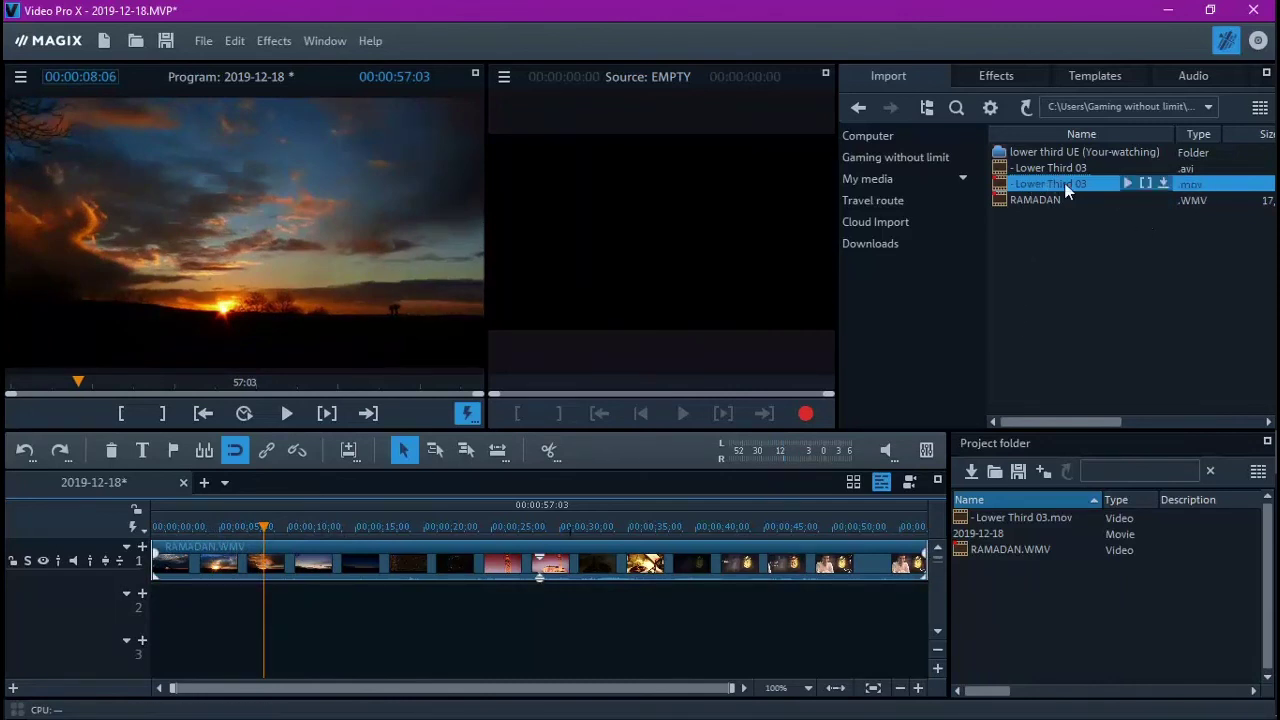
pyautogui.click(1069, 167)
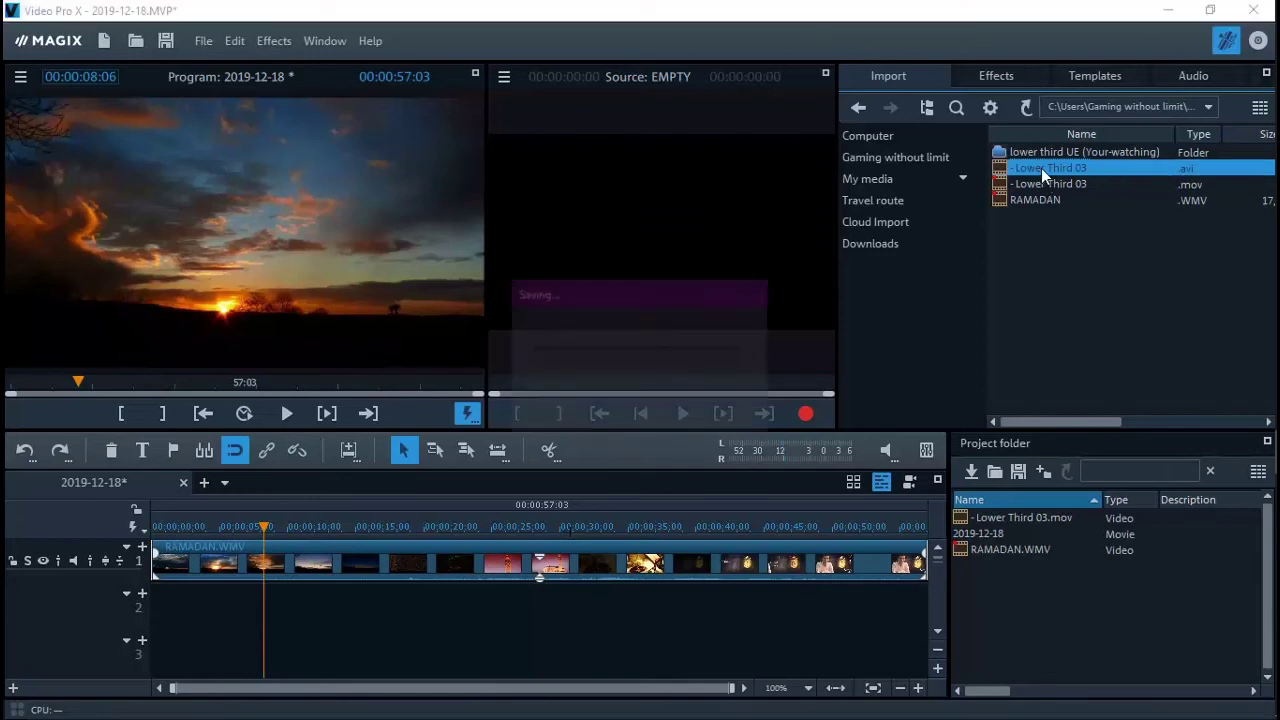
pyautogui.click(261, 527)
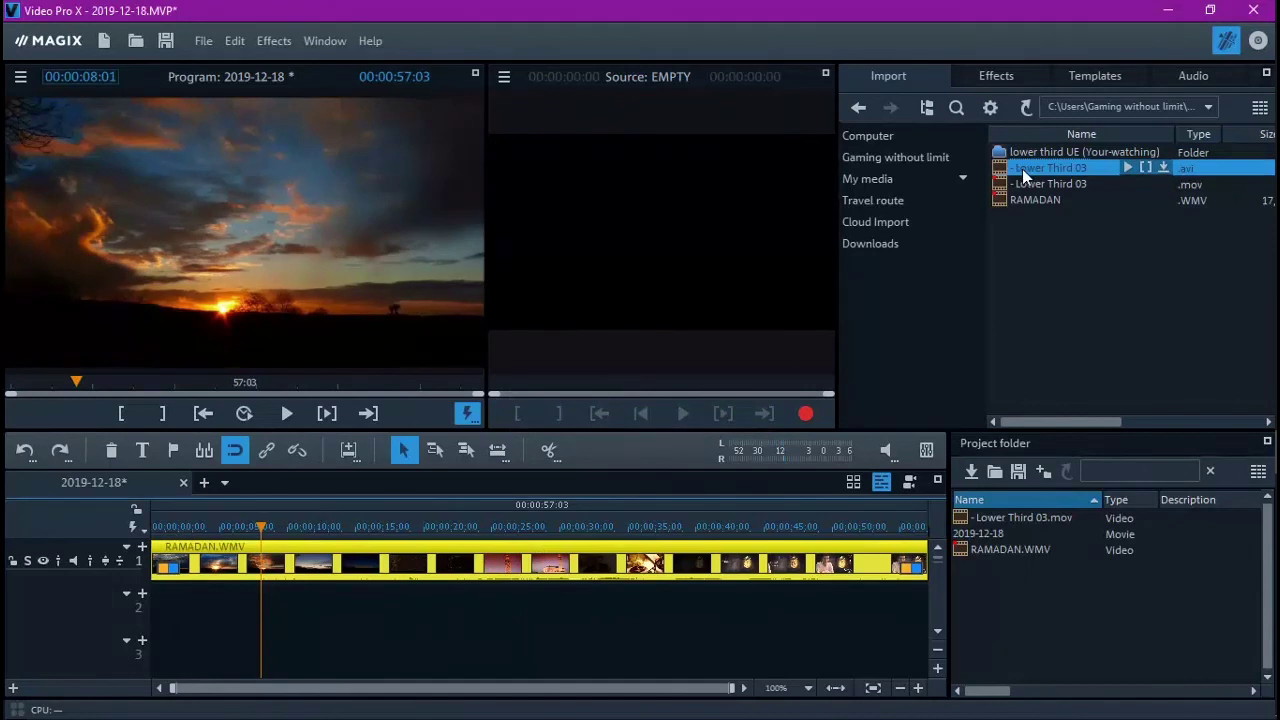
pyautogui.moveTo(1027, 165); pyautogui.dragTo(308, 596)
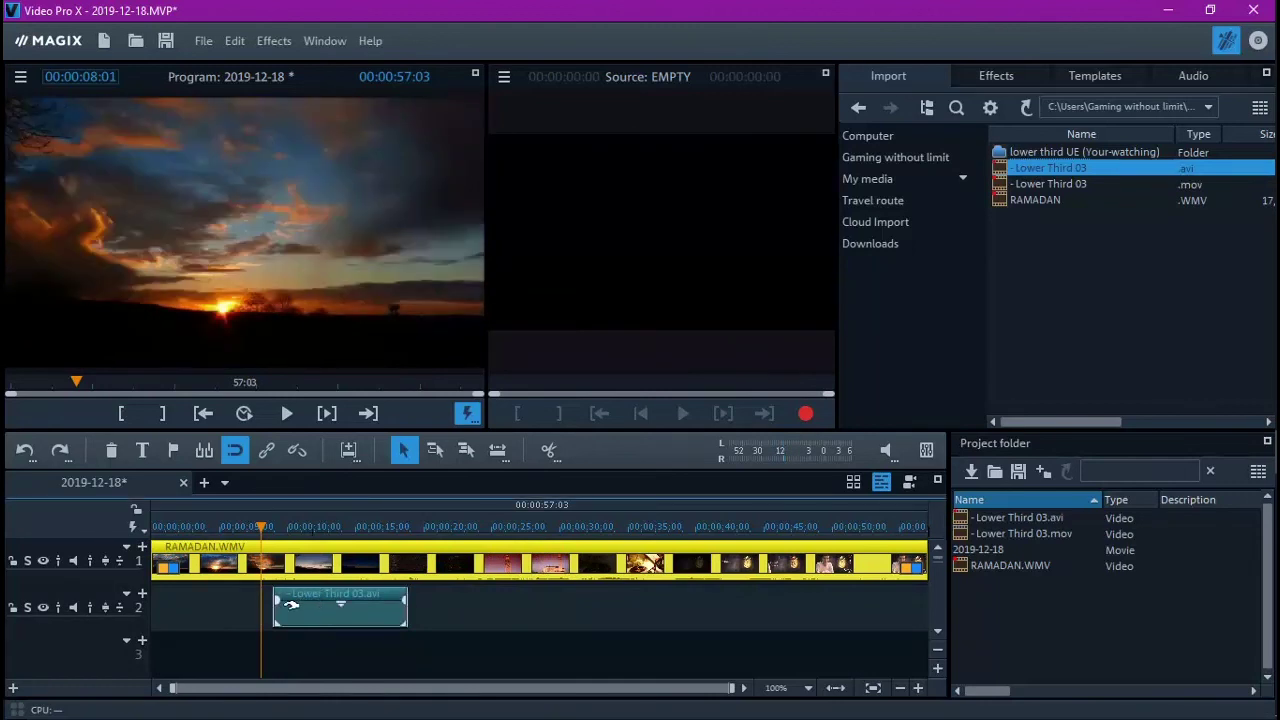
# - Play the timeline from about 5 seconds to check the AVI lower third over the RAMADAN video
pyautogui.moveTo(266, 530); pyautogui.dragTo(231, 527)
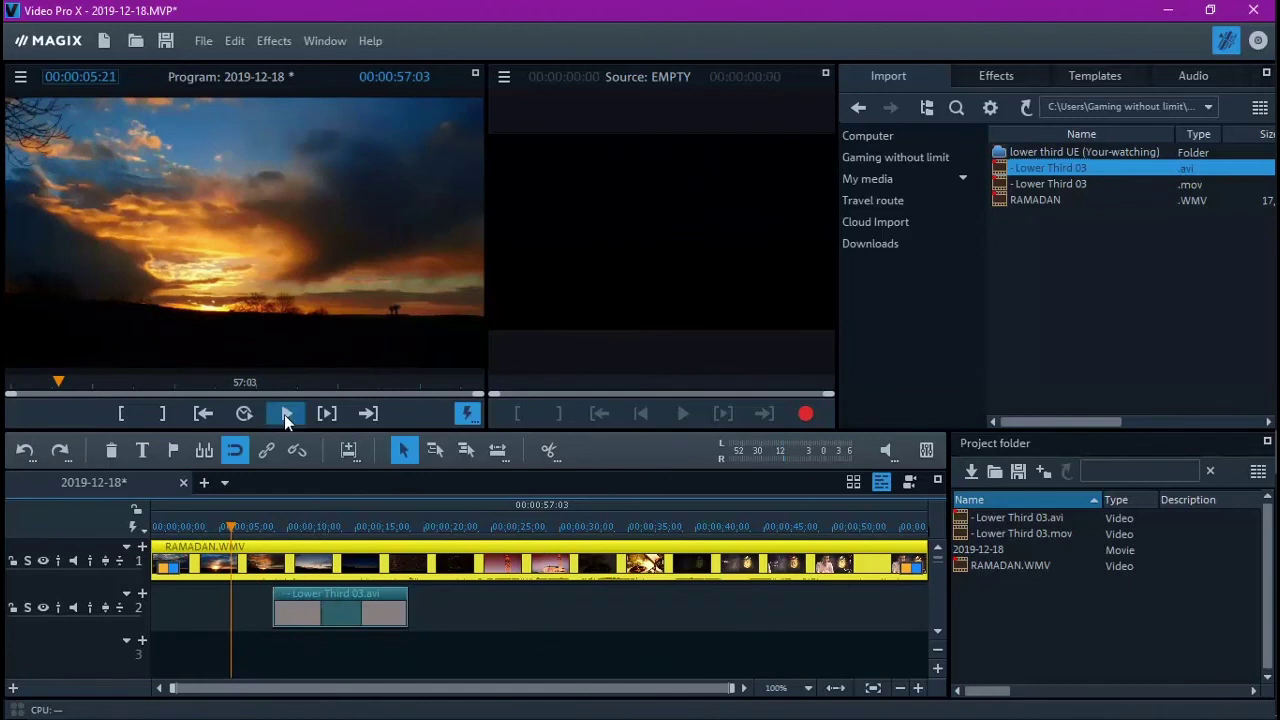
pyautogui.click(288, 414)
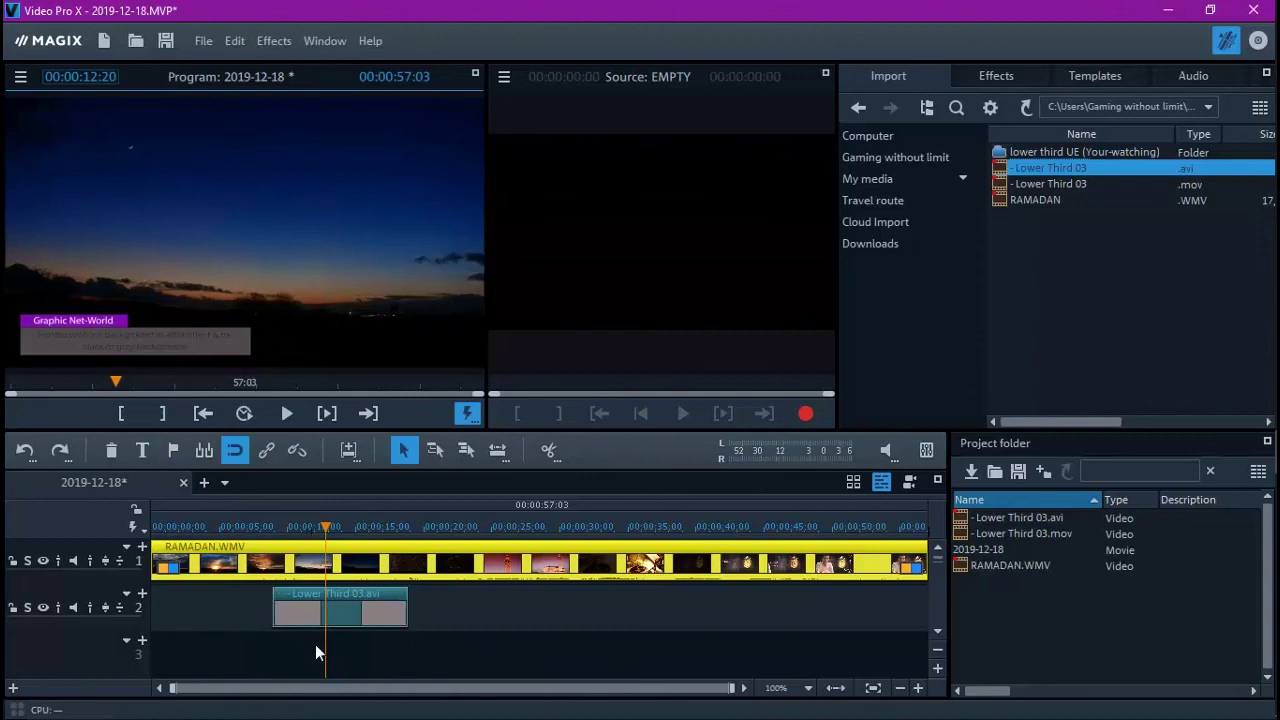
pyautogui.press('space')
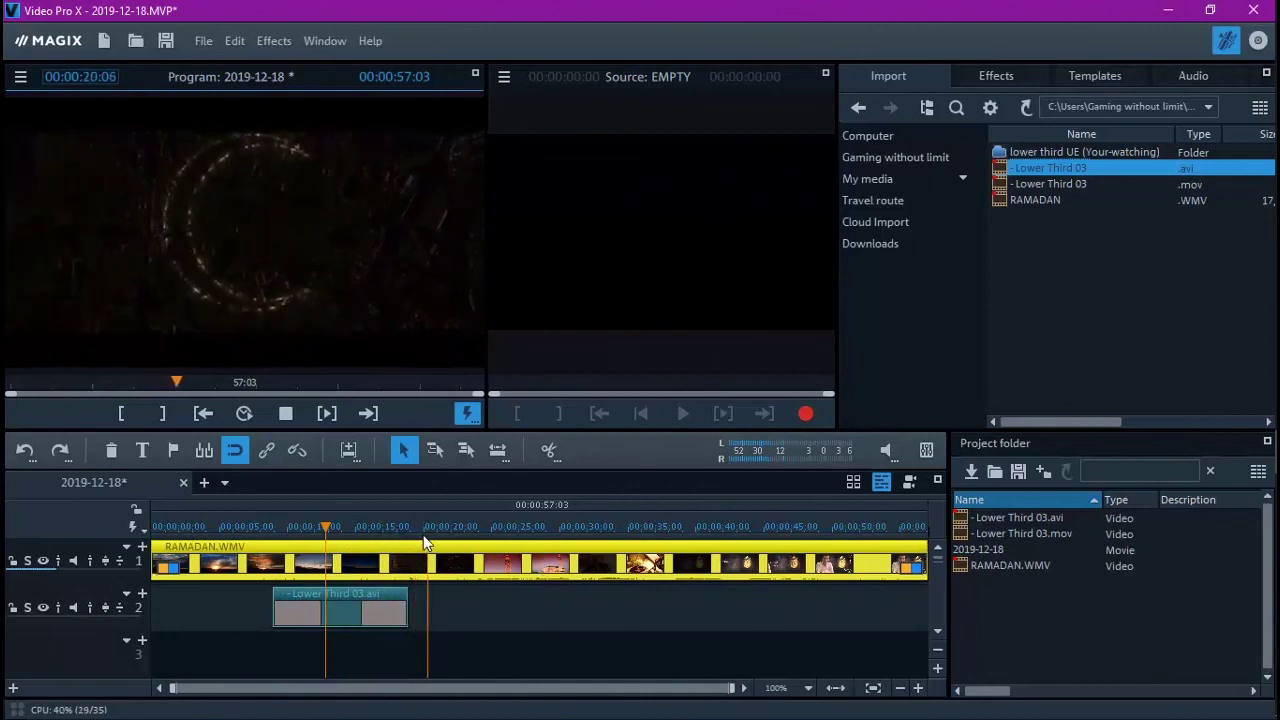
pyautogui.press('space')
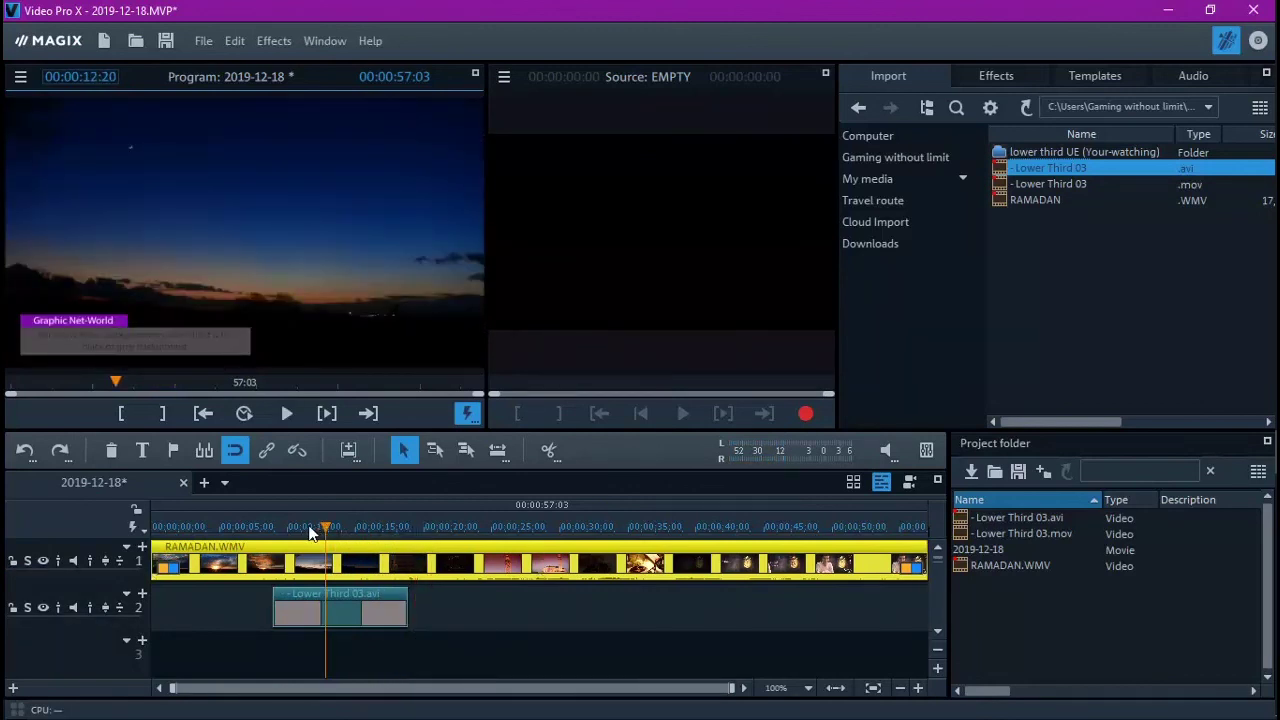
# - Scrub between about 13 and 15 seconds, select the lower third clip and replay it to inspect its background and text
pyautogui.moveTo(310, 533); pyautogui.dragTo(360, 532)
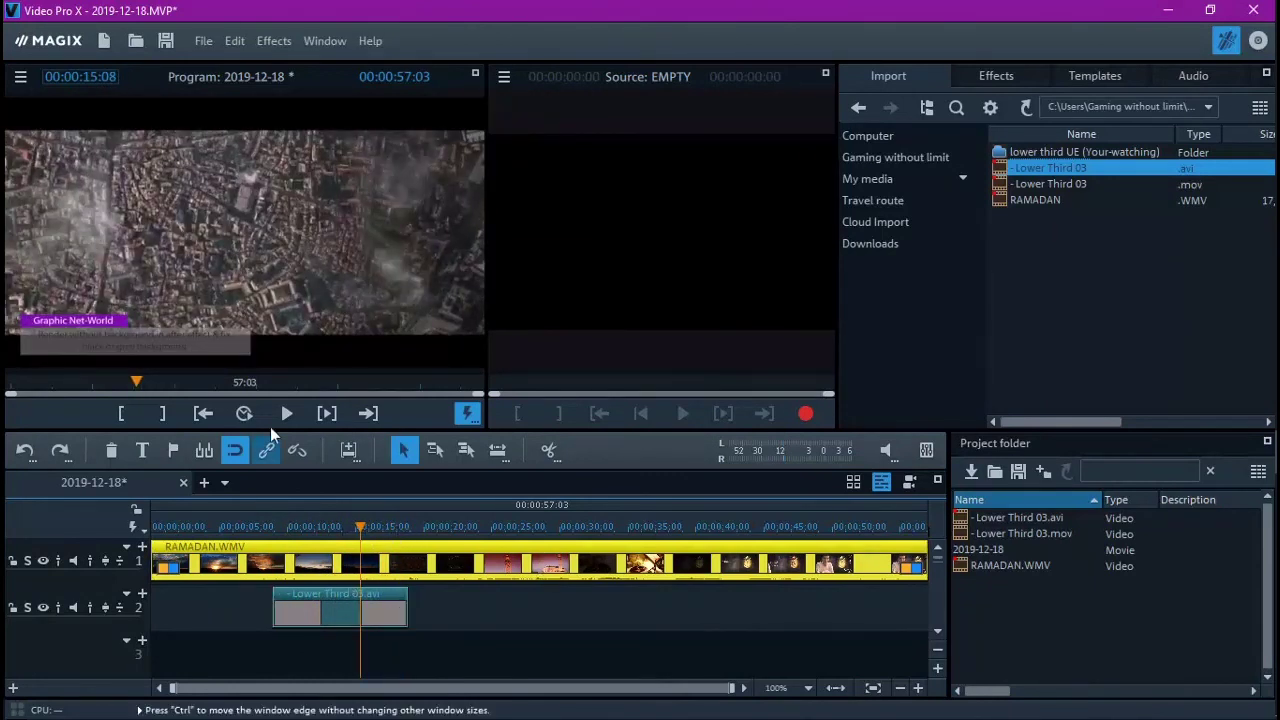
pyautogui.moveTo(344, 532)
pyautogui.mouseDown()
pyautogui.moveTo(289, 525)
pyautogui.moveTo(373, 529)
pyautogui.moveTo(330, 528)
pyautogui.mouseUp()
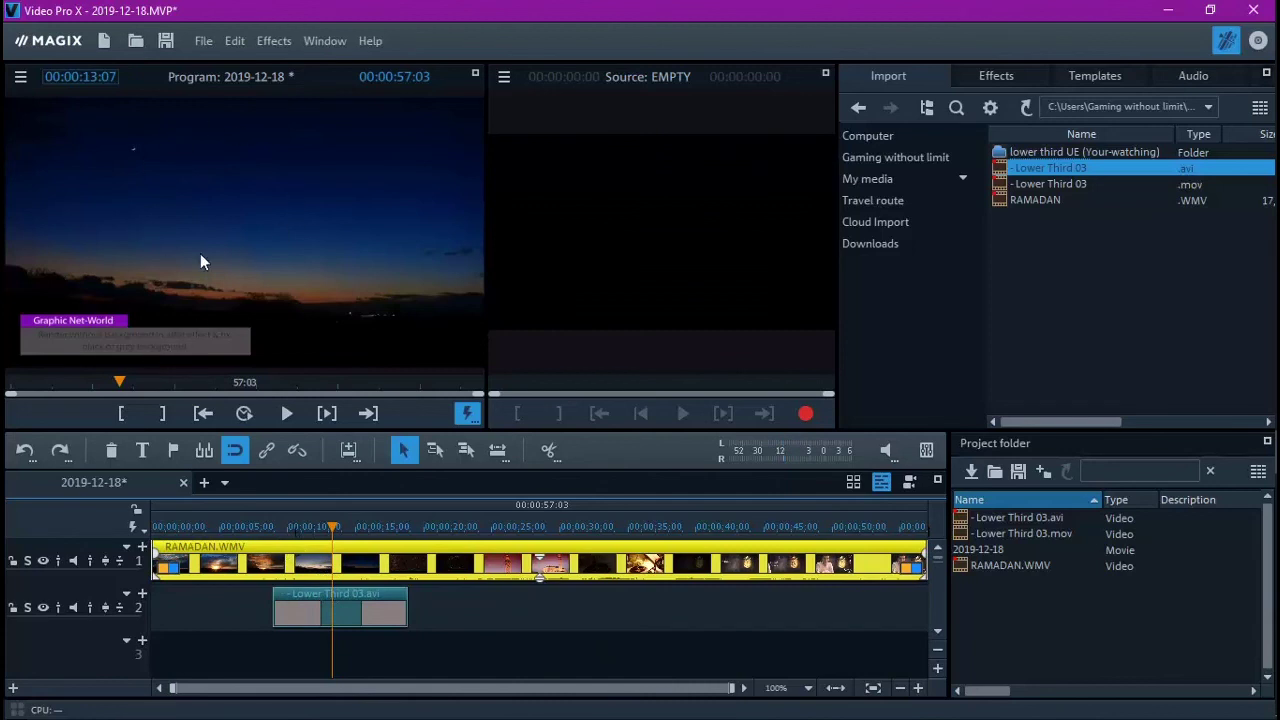
pyautogui.click(318, 601)
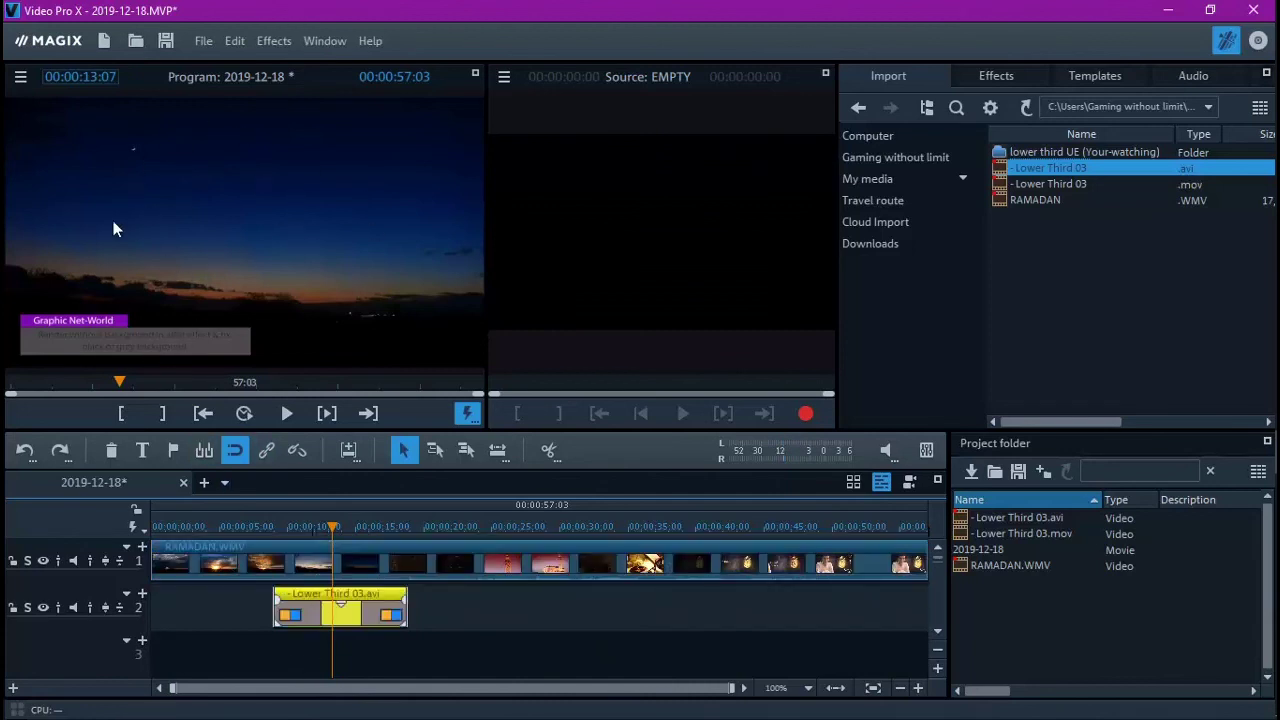
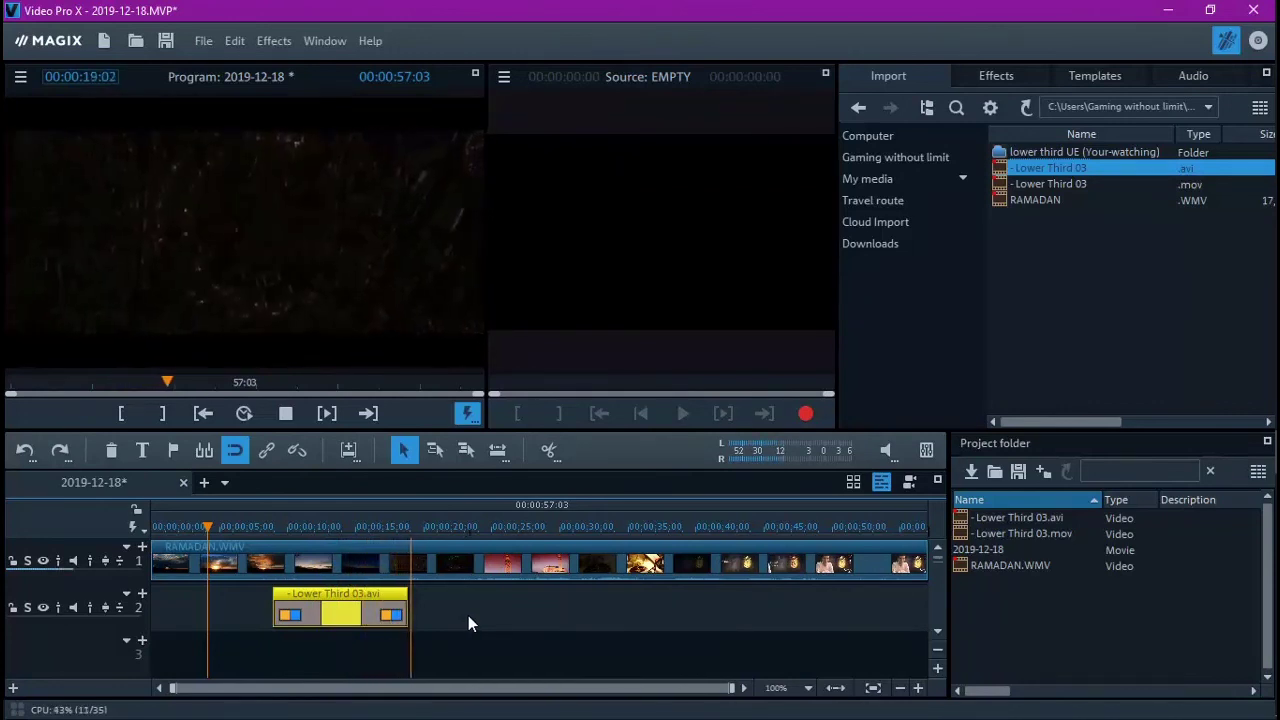
pyautogui.press('space')
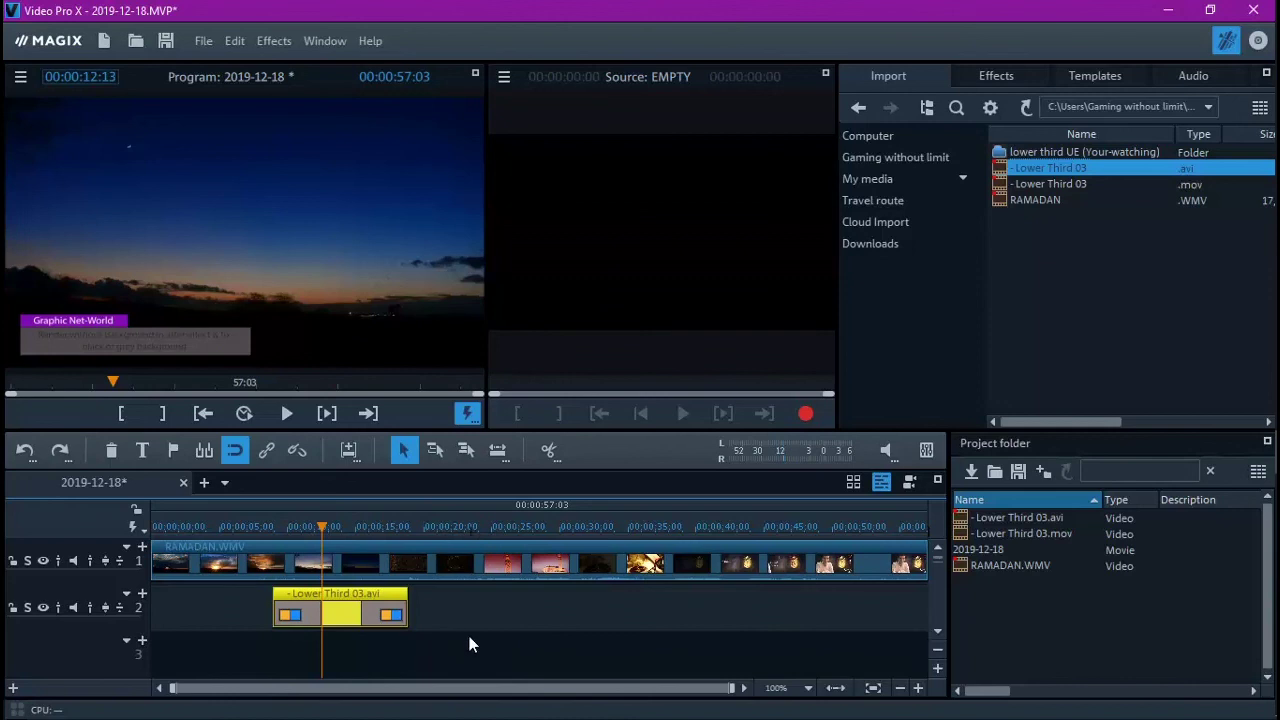
# - Switch to After Effects and scrub the - Lower Third 03 composition between about 1 and 2 seconds to examine the original text
pyautogui.press('super+Tab')
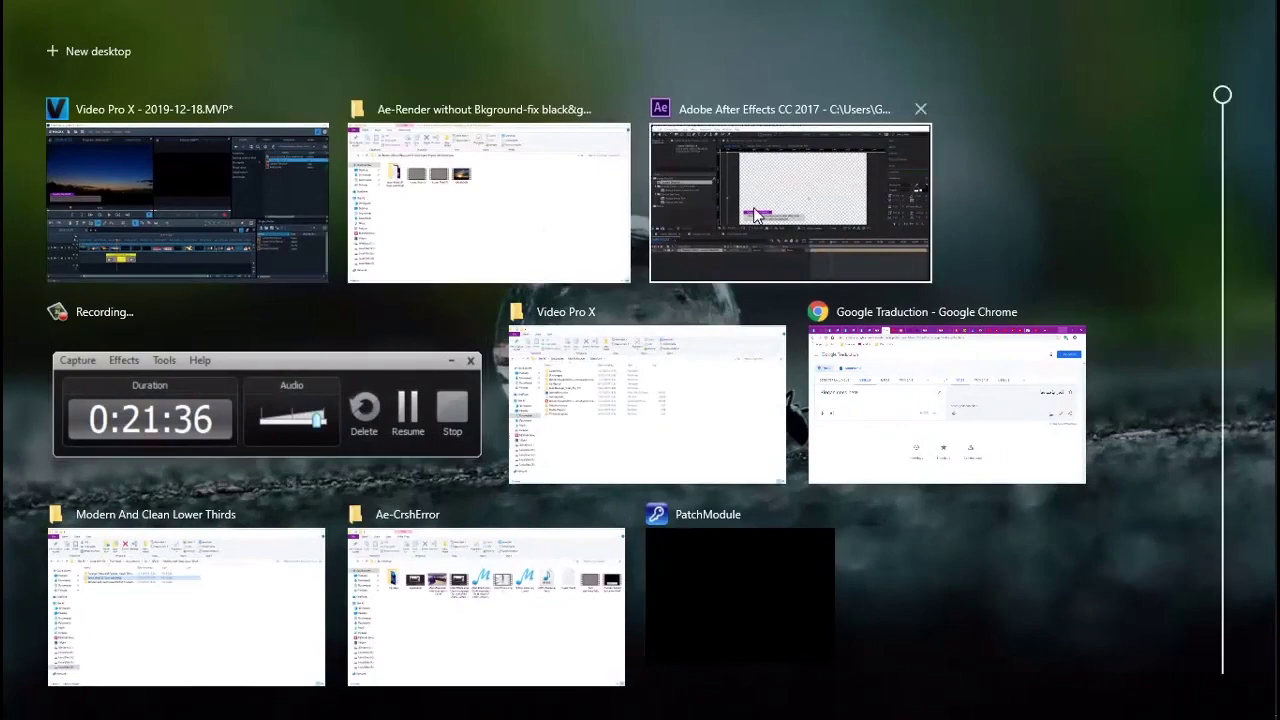
pyautogui.click(757, 216)
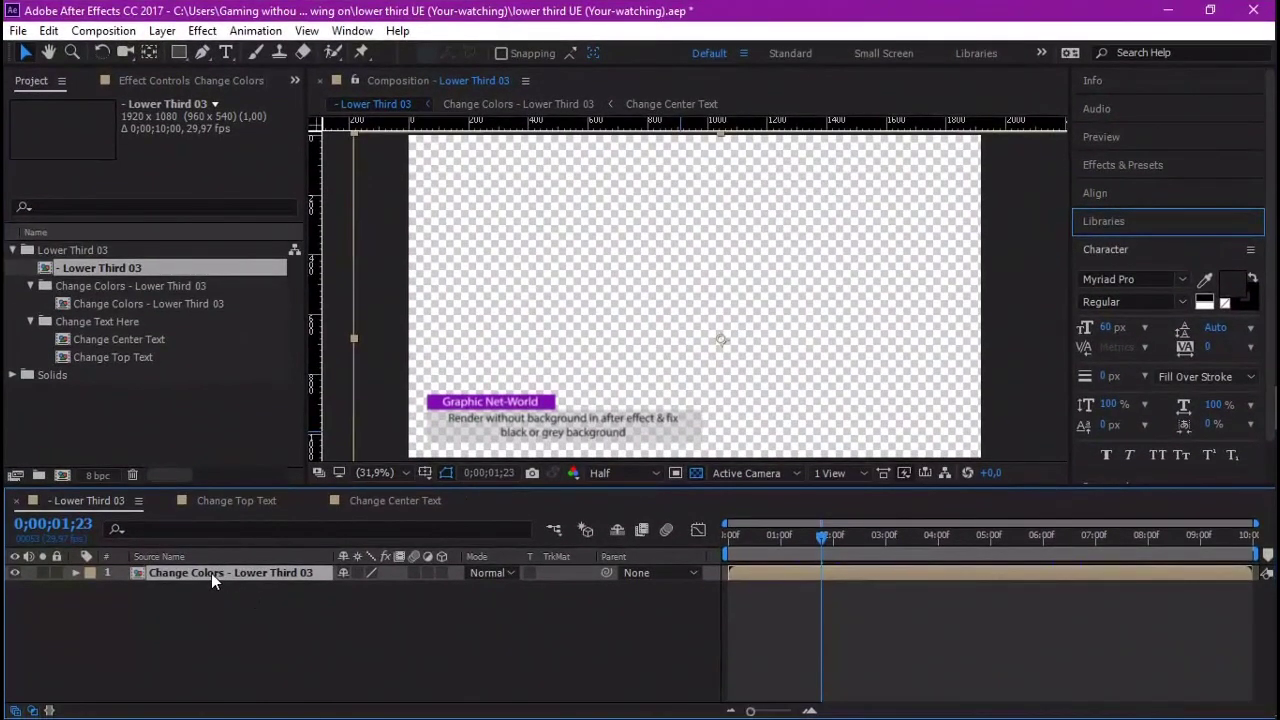
pyautogui.moveTo(768, 536); pyautogui.dragTo(832, 535)
pyautogui.press('capslock')
pyautogui.press('capslock')
pyautogui.click(772, 539)
pyautogui.moveTo(781, 540); pyautogui.dragTo(823, 543)
# - Switch back to Video Pro X and view the lower third over the video at 00:00:12:16
pyautogui.press('super+Tab')
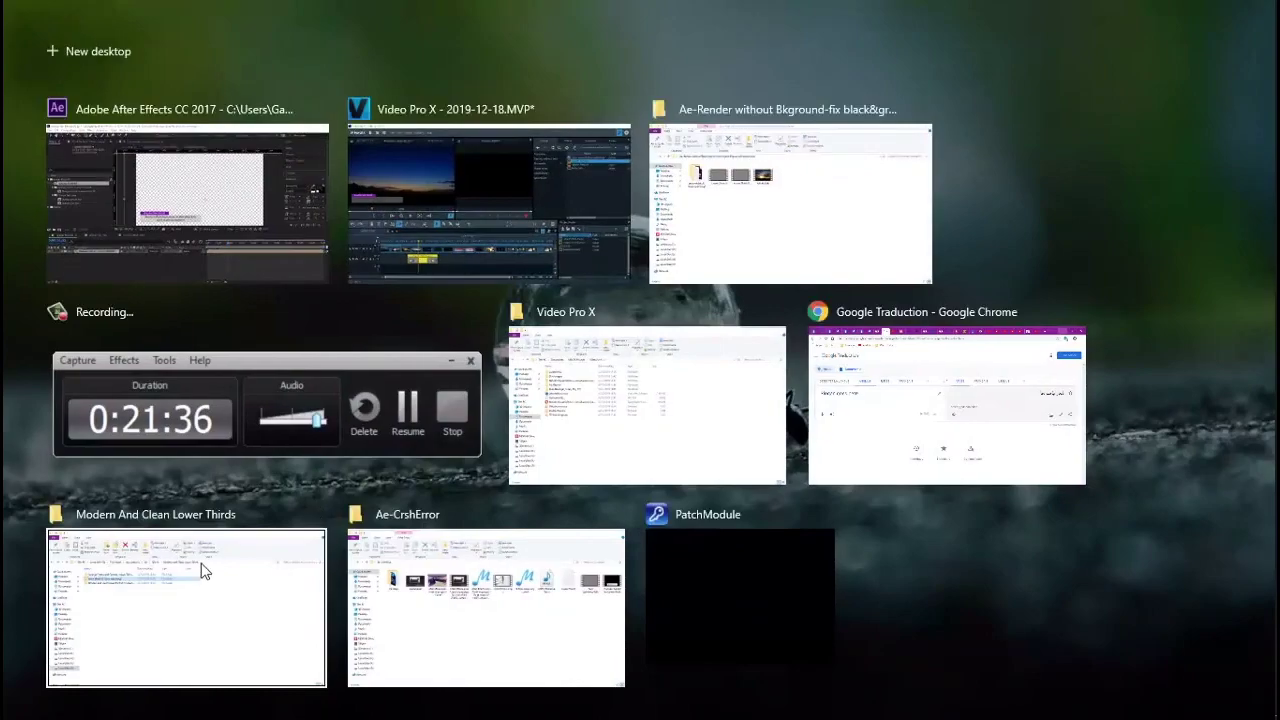
pyautogui.click(455, 232)
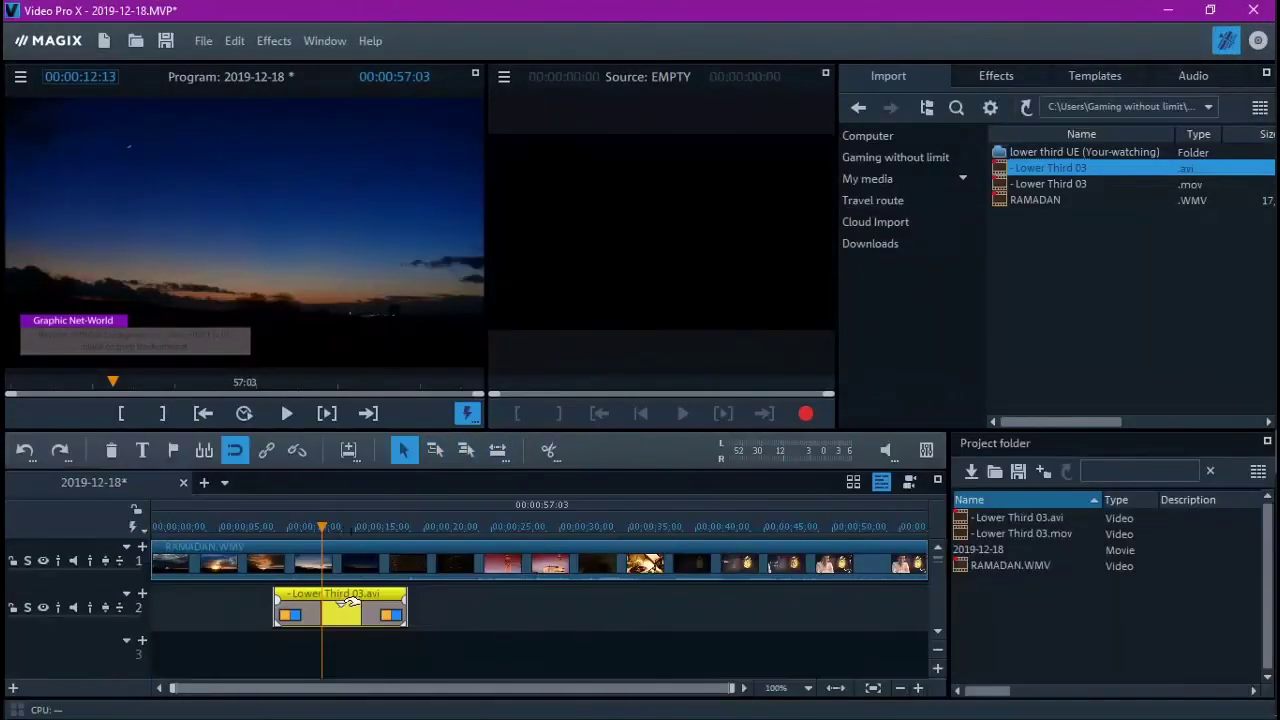
pyautogui.click(322, 526)
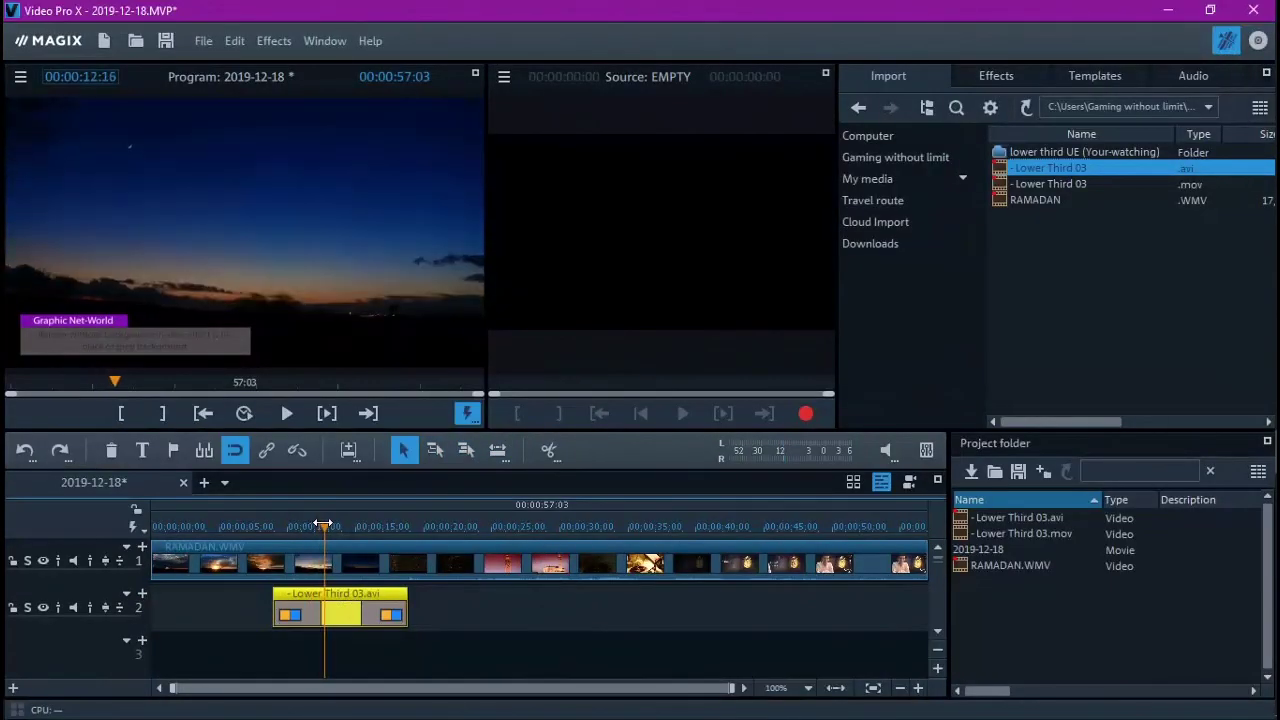